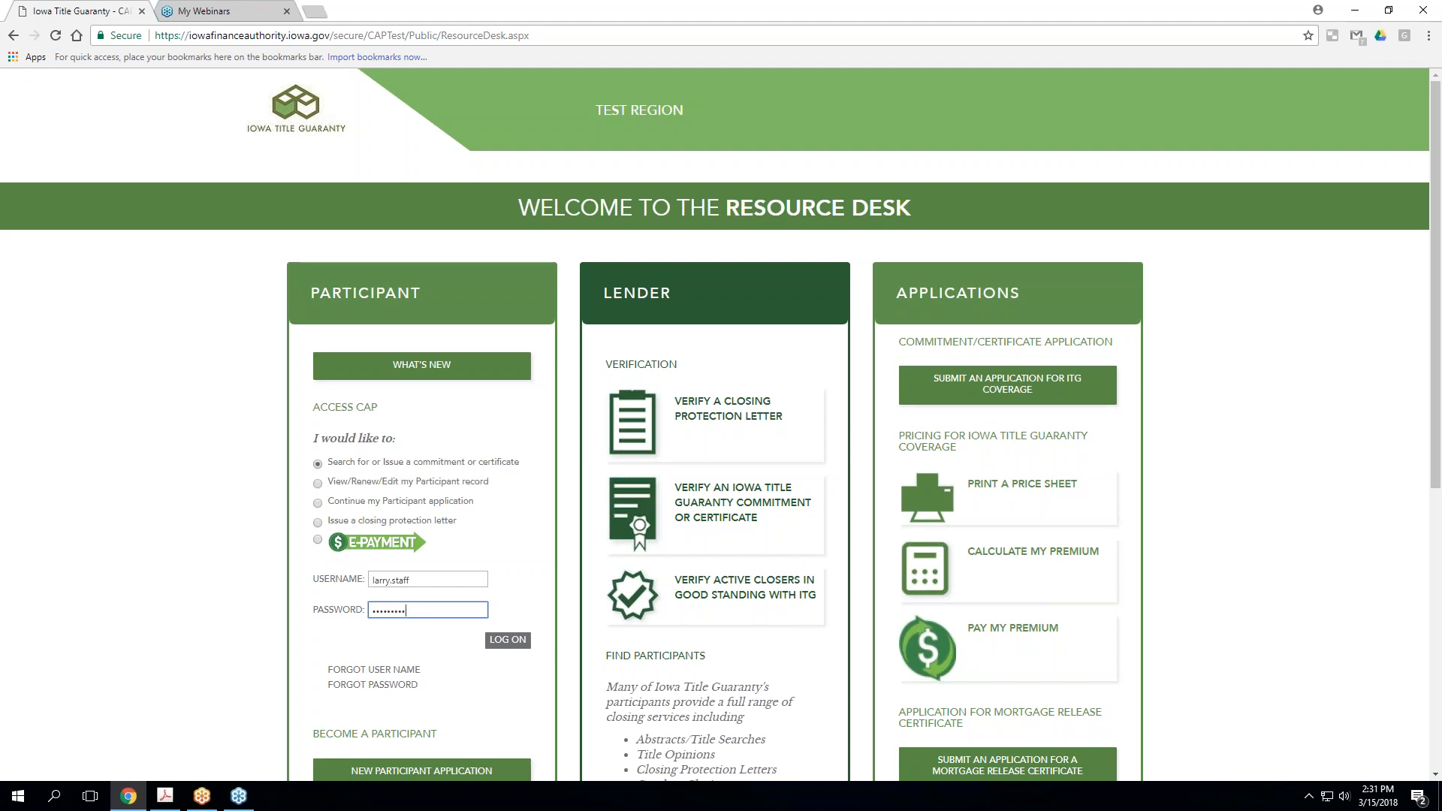
Log on to the participant area and start a new transaction for the preselected participant
key(Return)
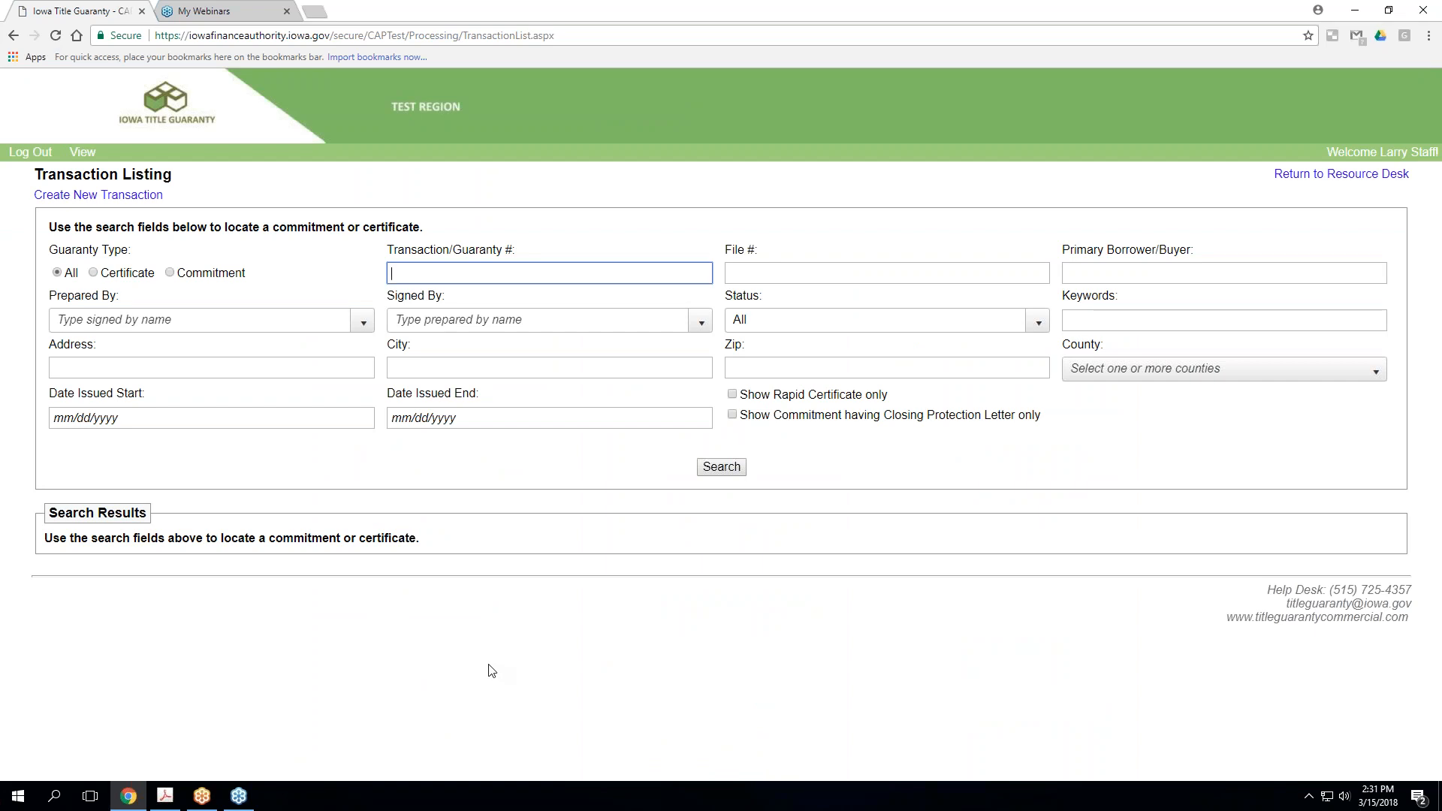
click(88, 197)
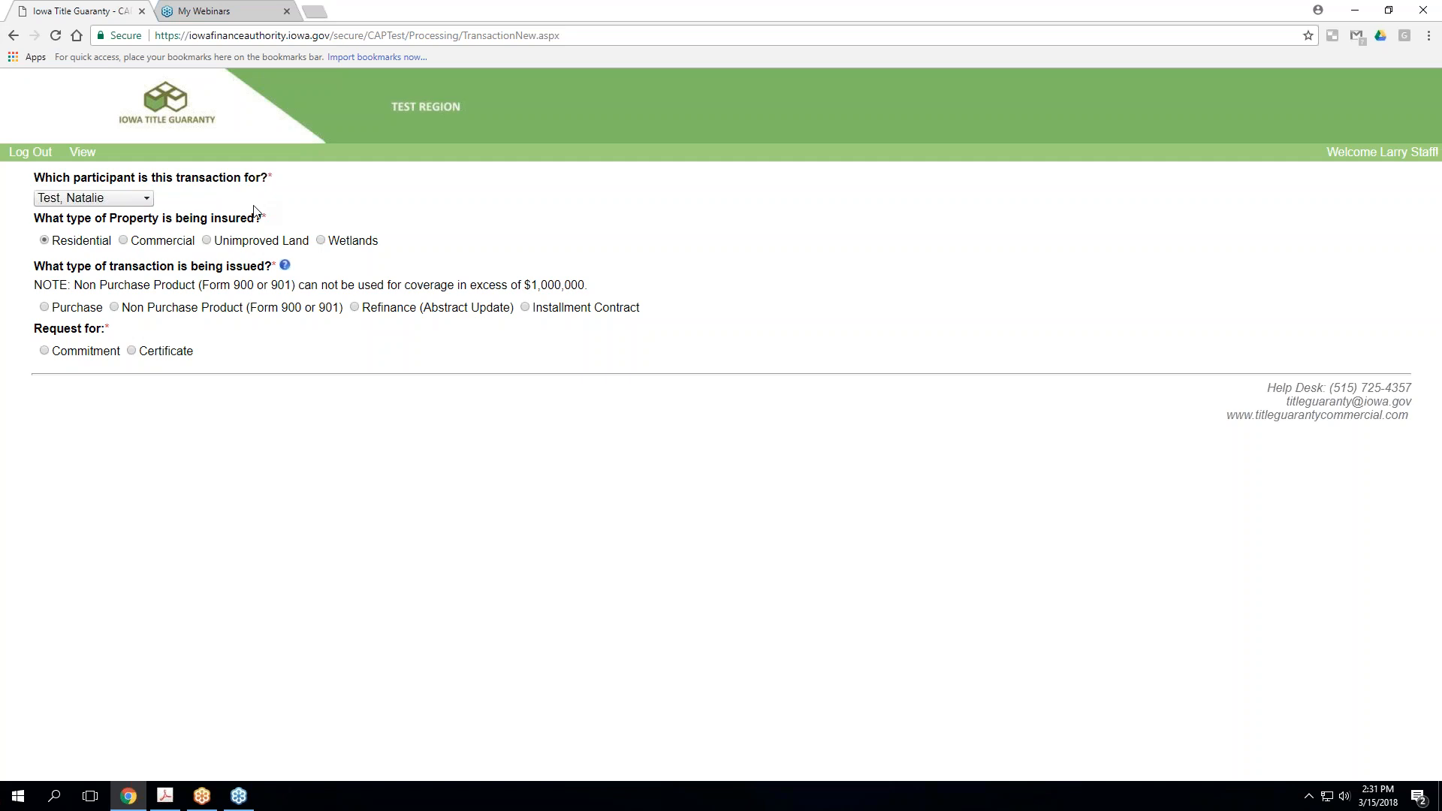
click(146, 202)
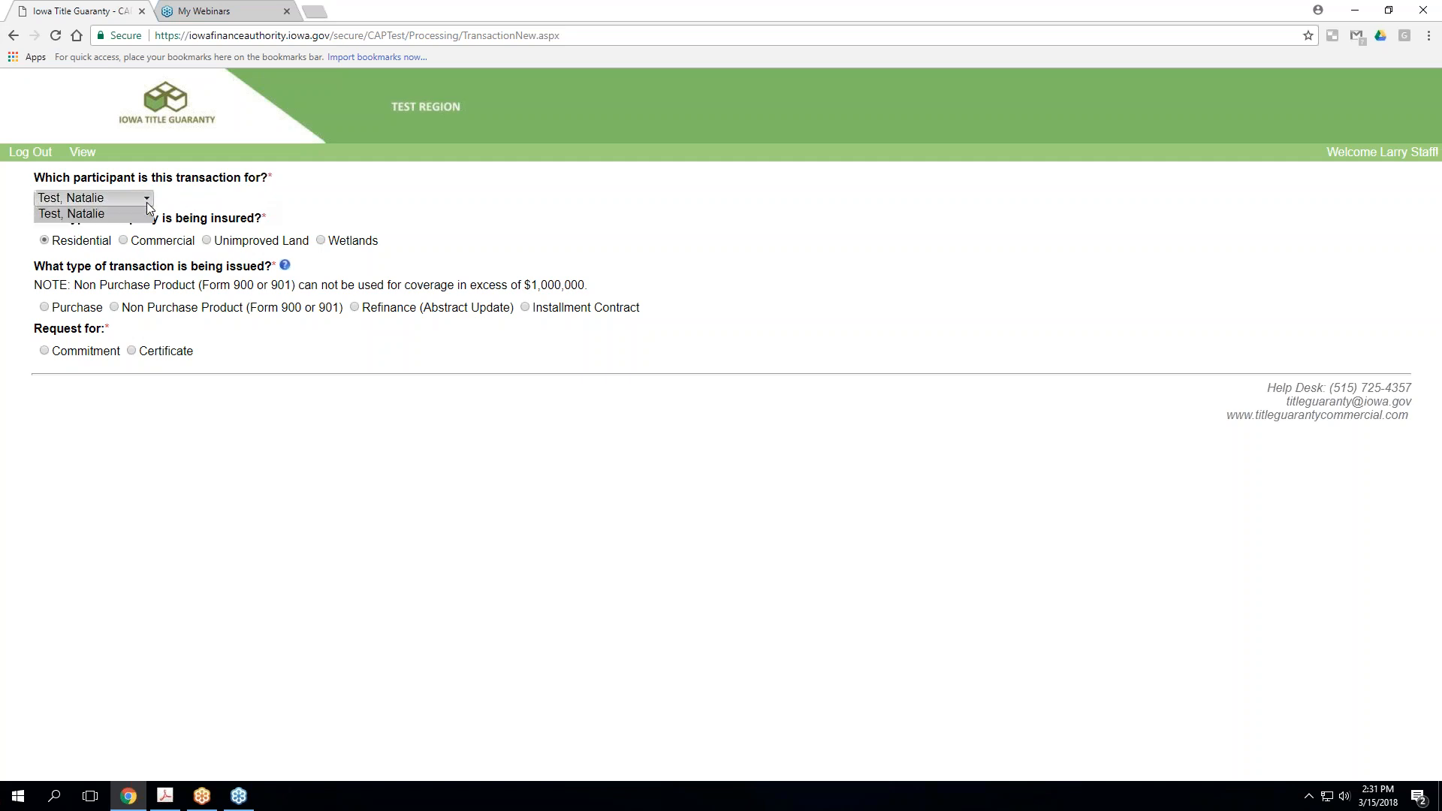
click(147, 202)
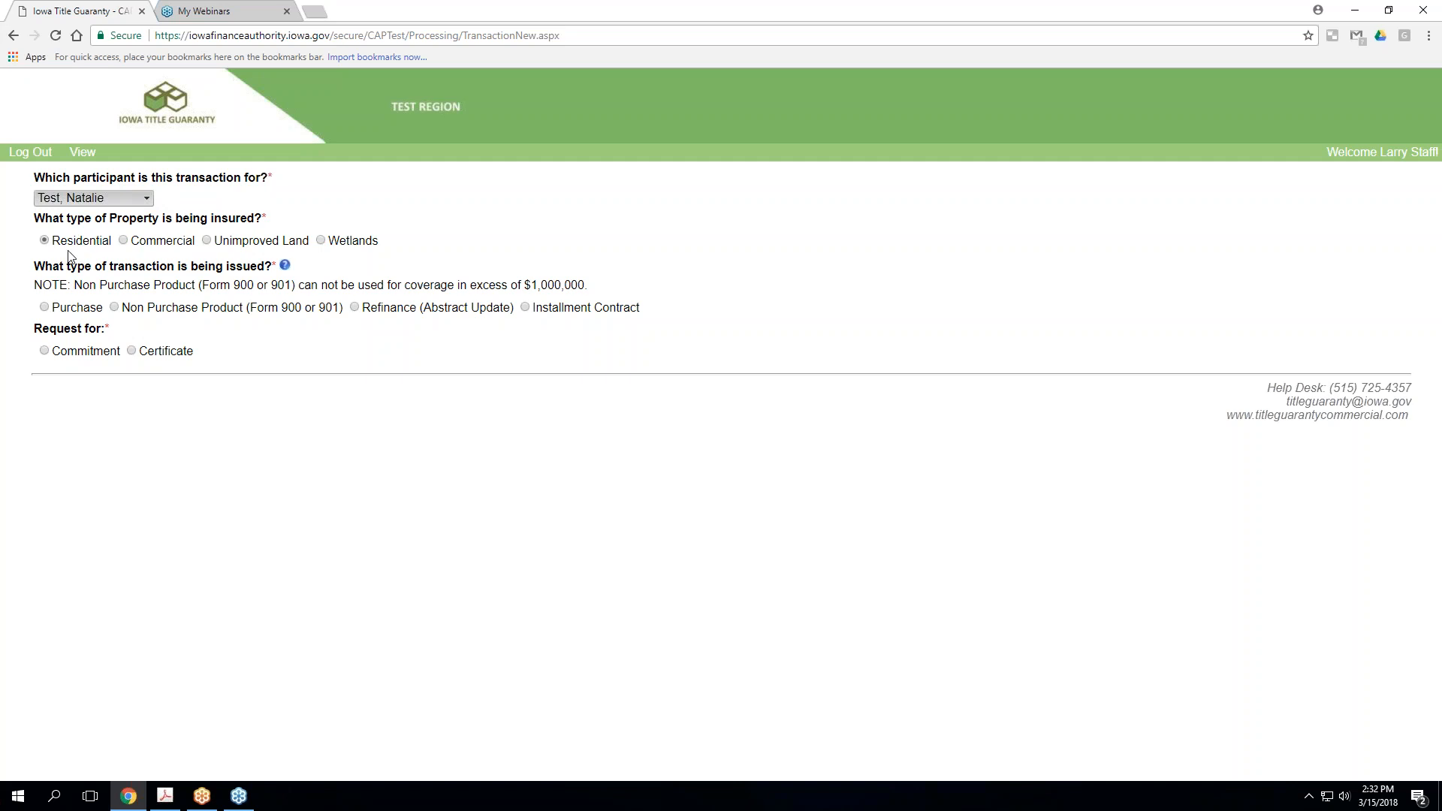
View the coverage application instructions for the Commercial, Unimproved Land and Wetlands property types
click(125, 241)
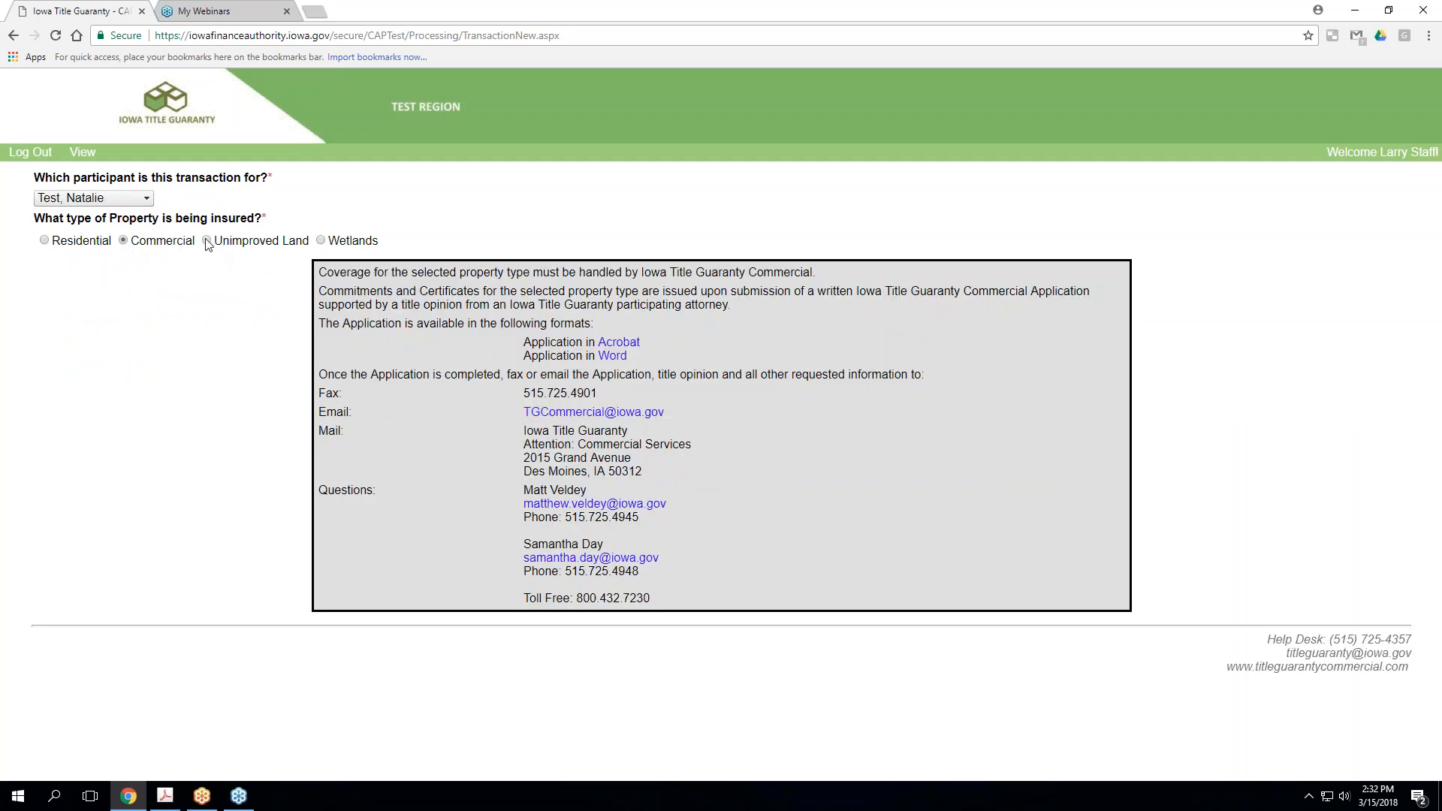
click(208, 241)
click(321, 241)
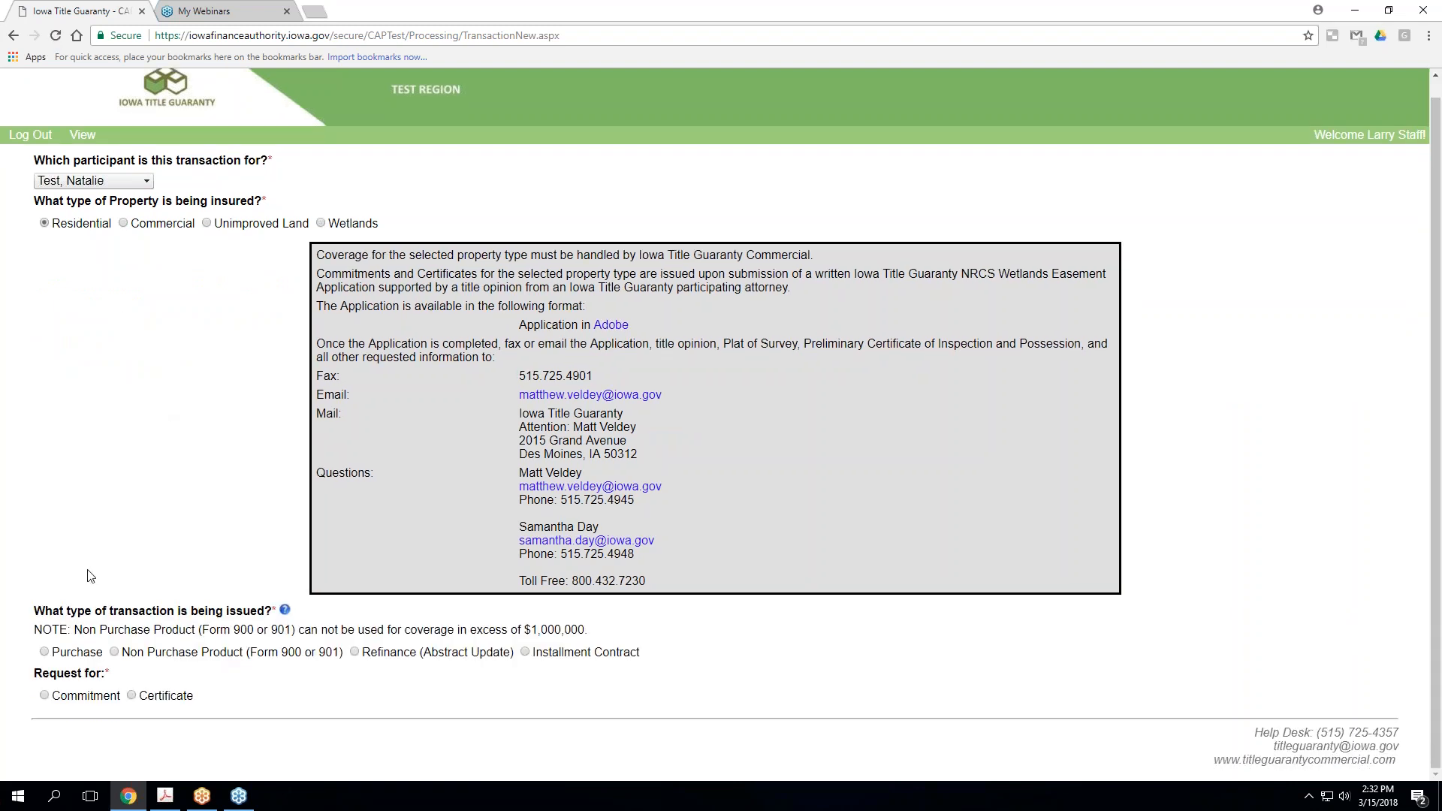
Specify a Residential Purchase Commitment with Lender 1st Mortgage coverage of 192000, a CPL requested, and Owner coverage of 198000
click(45, 651)
click(45, 695)
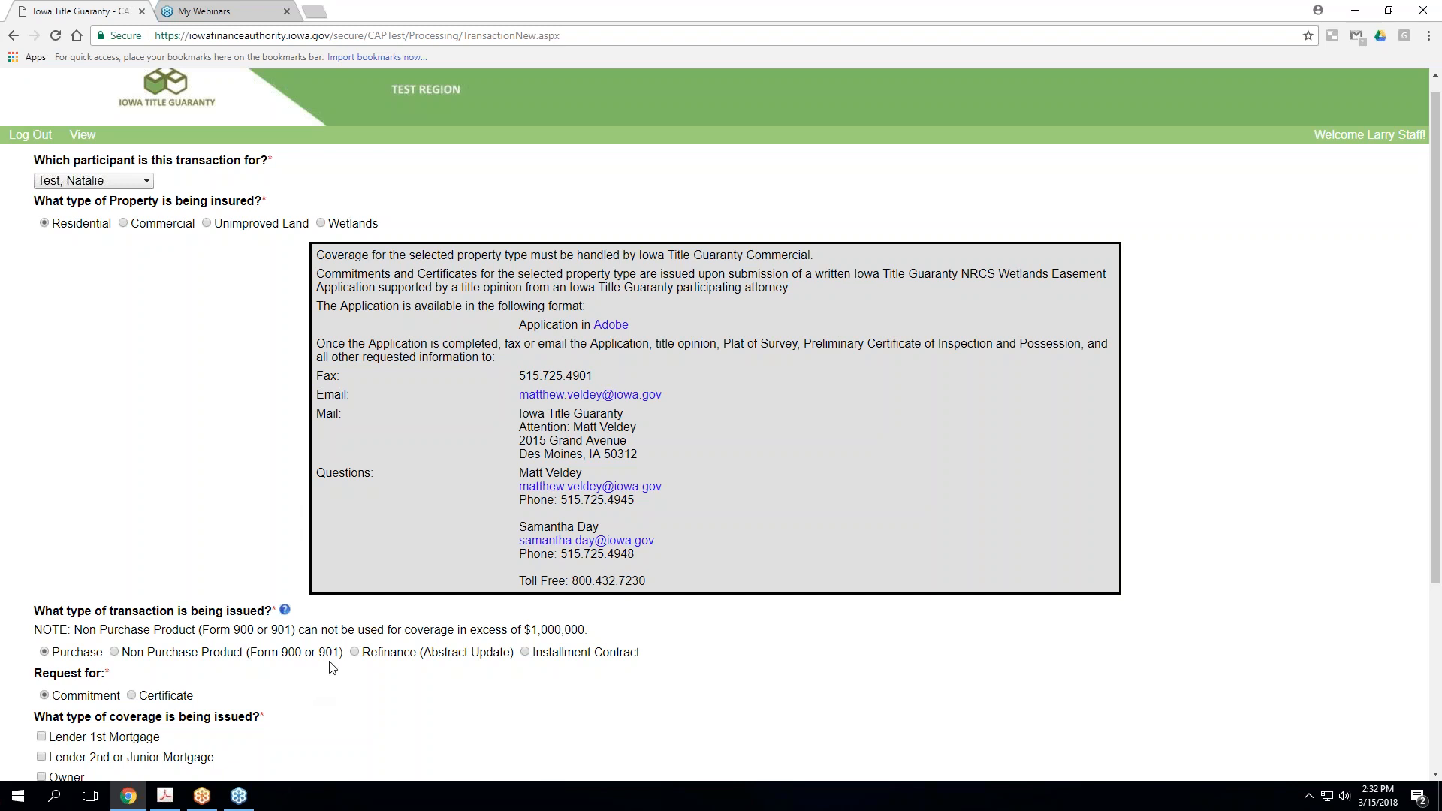
scroll(331, 653, down, 3)
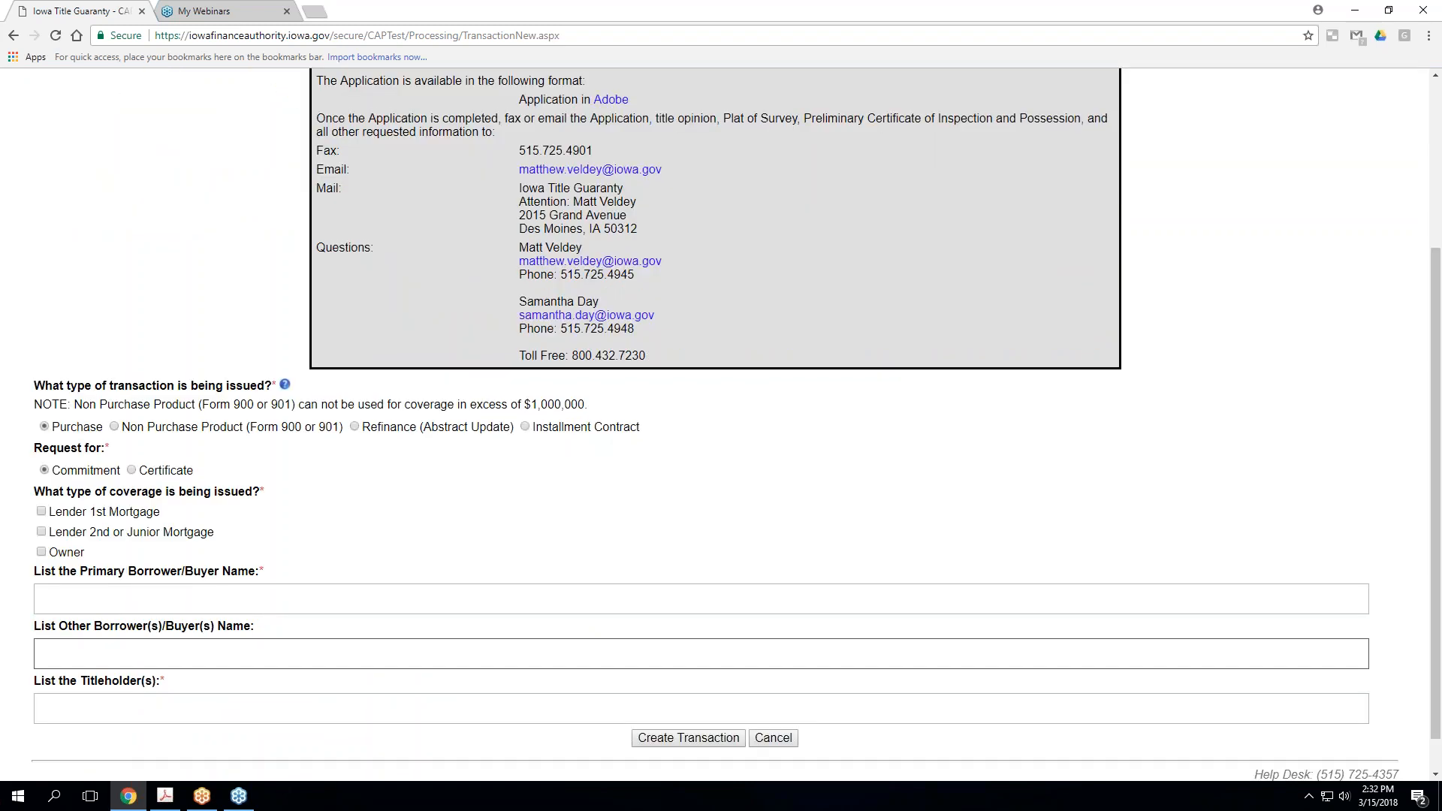
scroll(331, 653, down, 1)
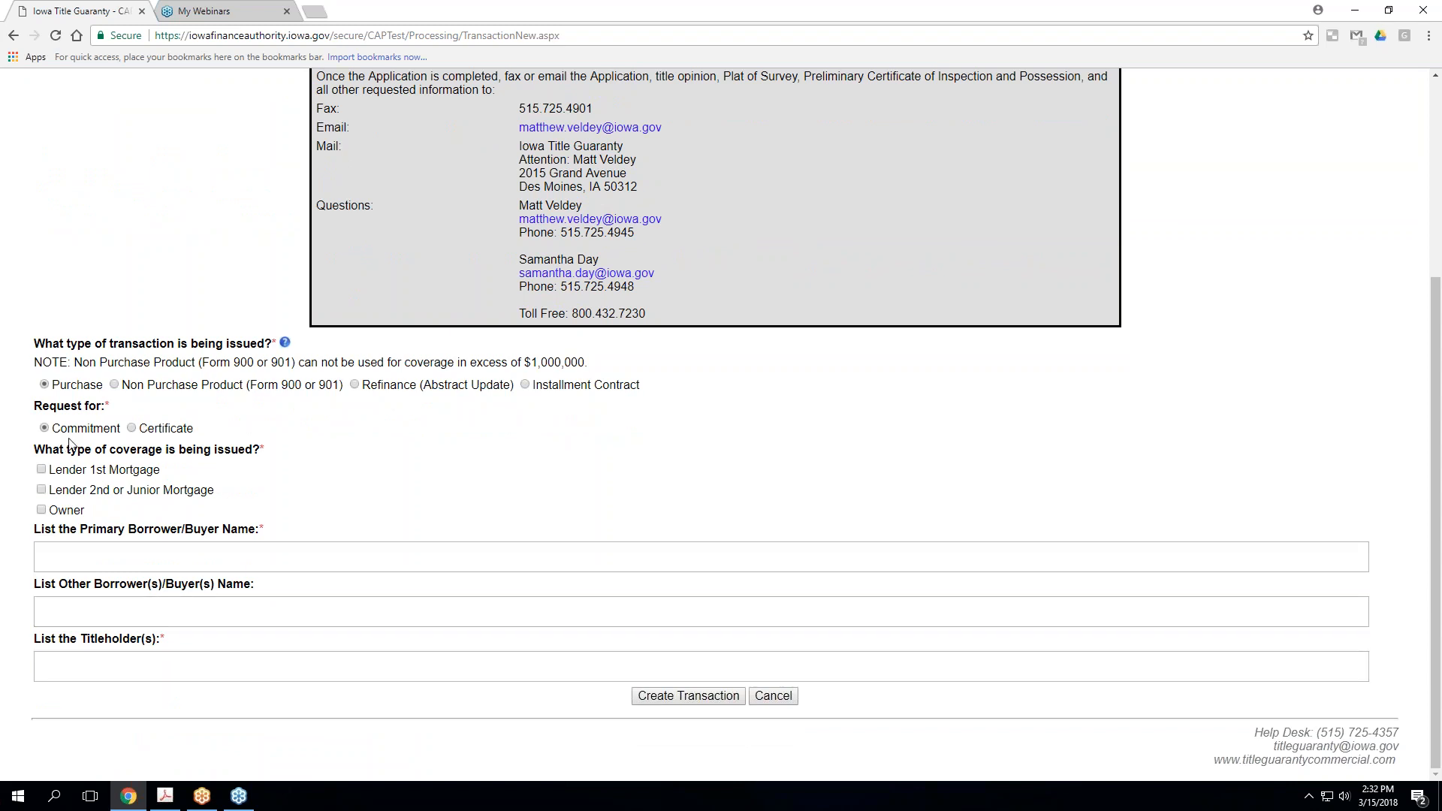
click(41, 471)
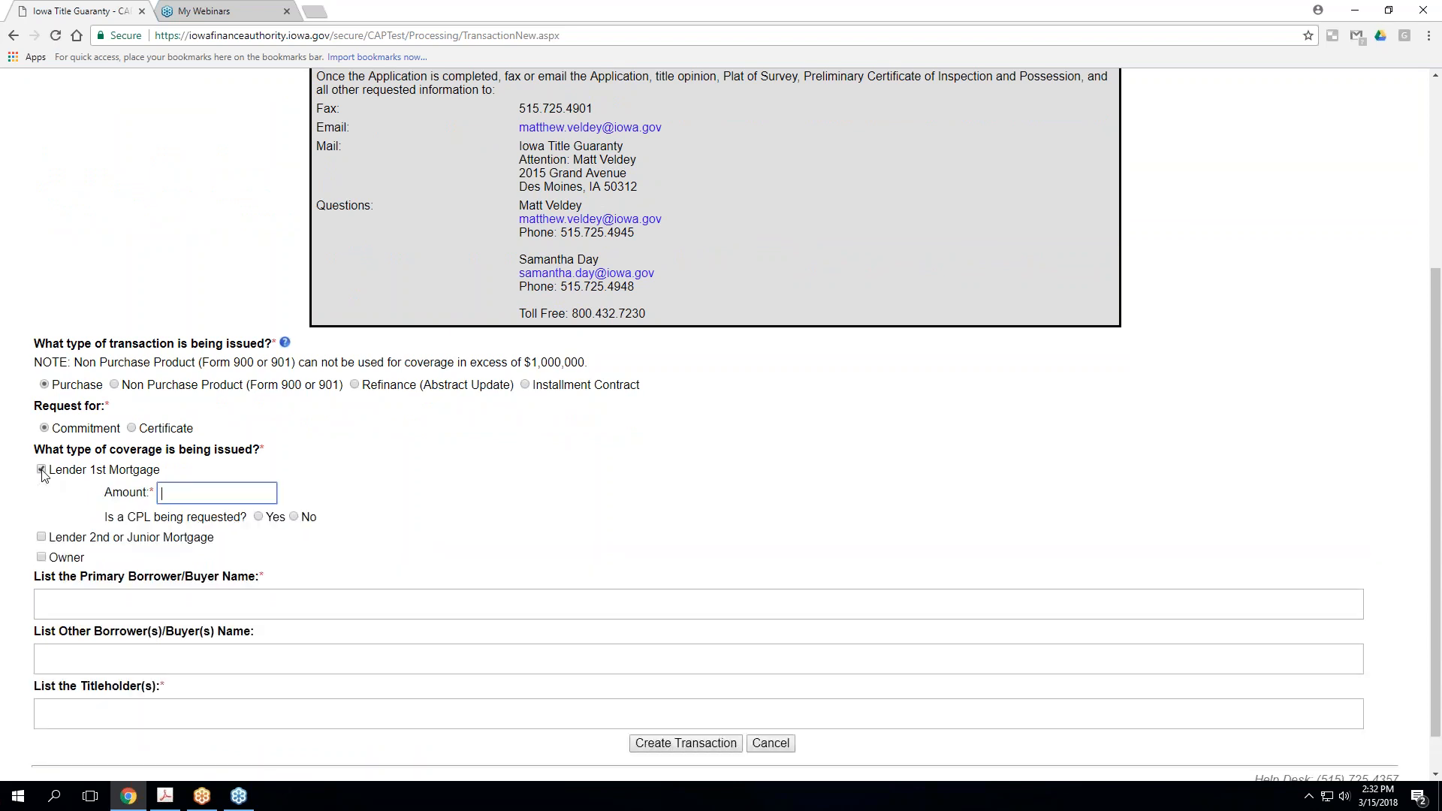
text(192000)
click(258, 518)
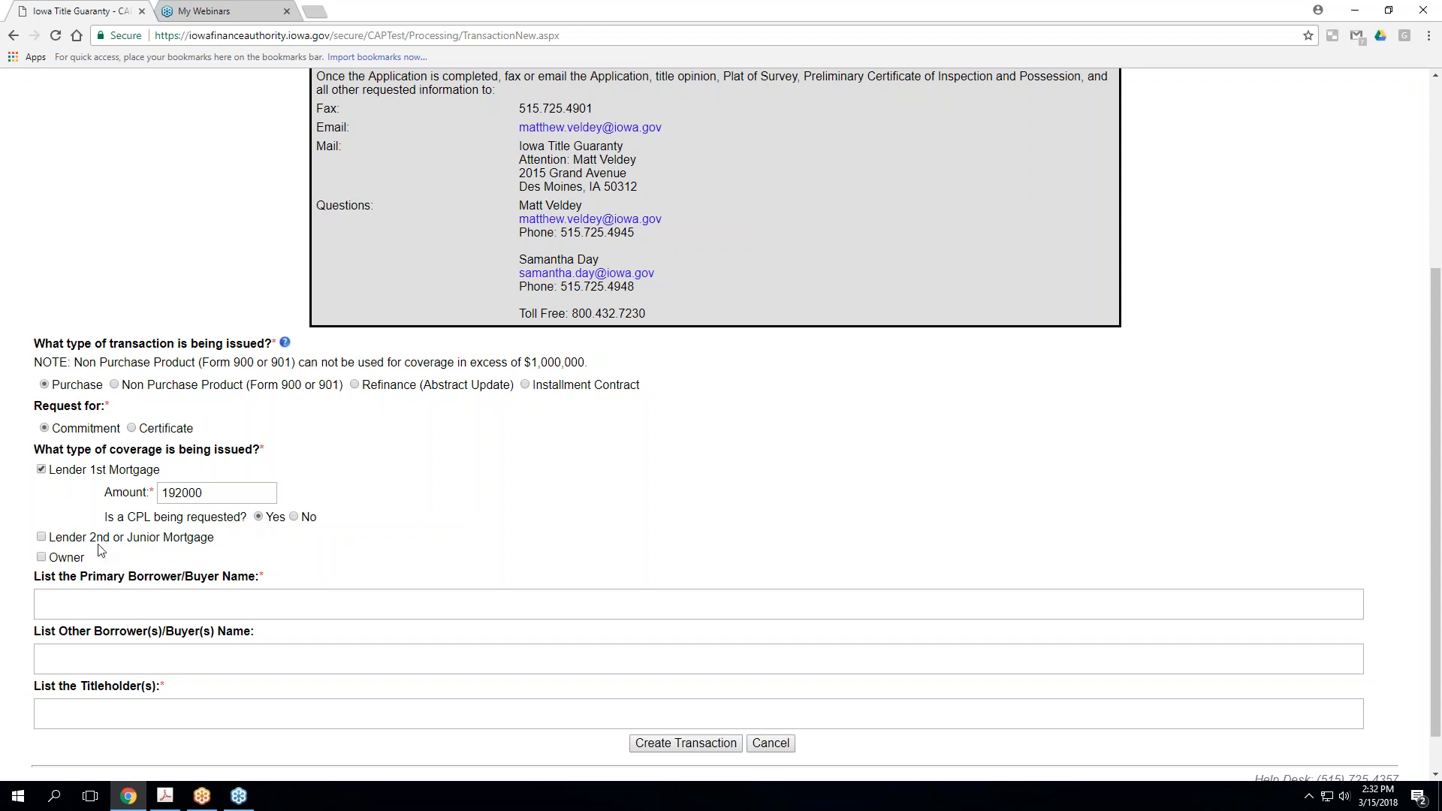
click(41, 557)
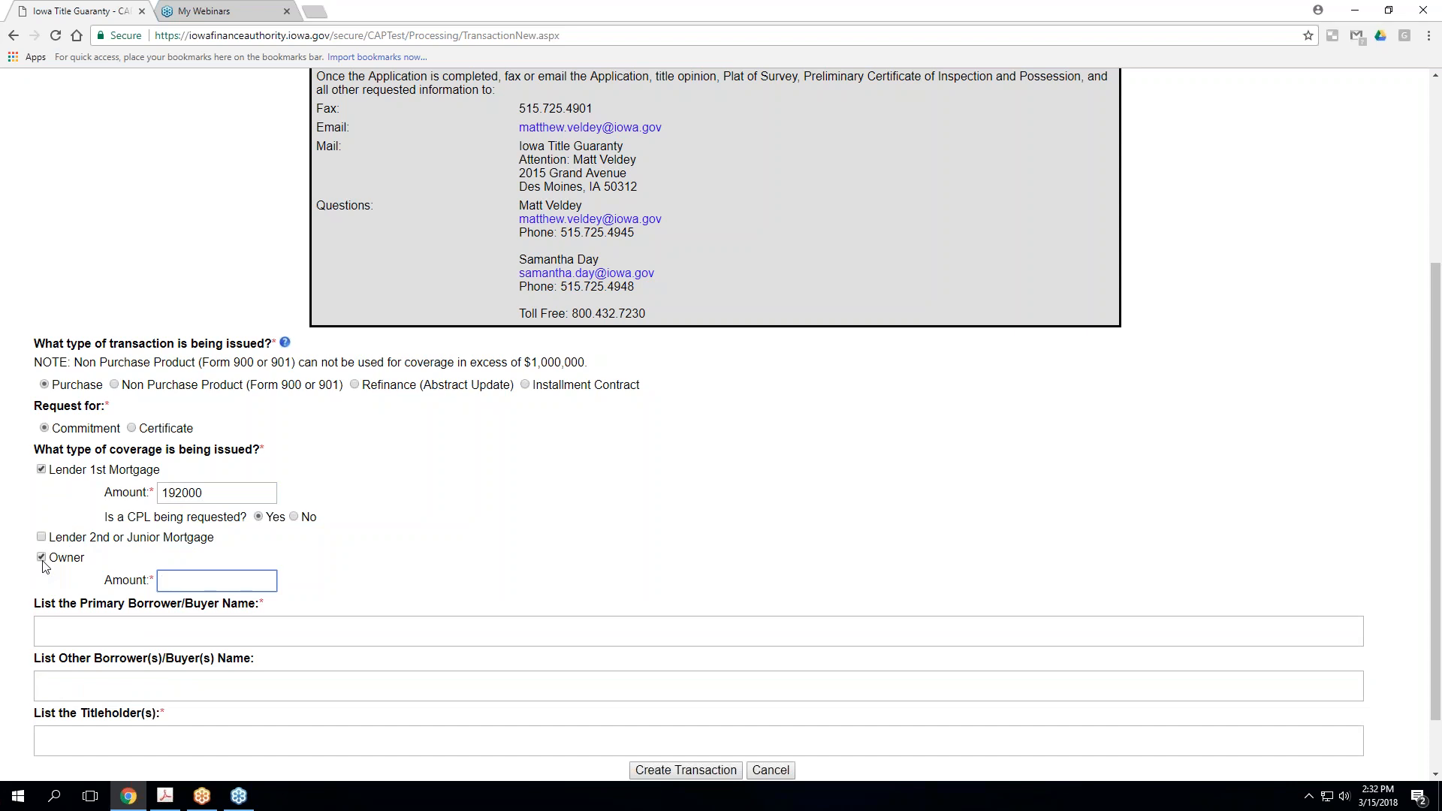
text(198000)
Enter the primary and other borrowers' names, list BestEver Construction Company as titleholder, and create the transaction
click(103, 636)
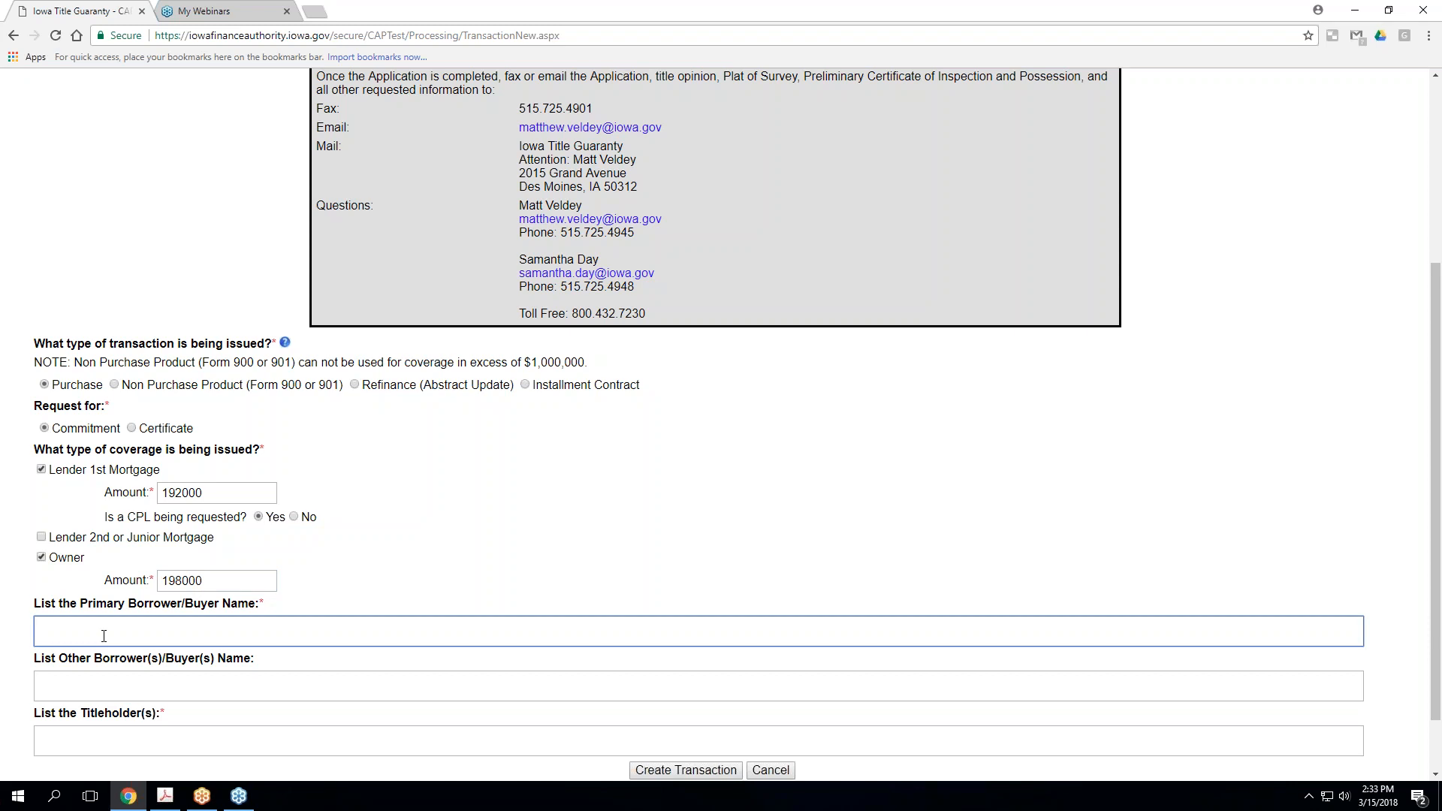
text(Jonah J. Buyer)
click(80, 686)
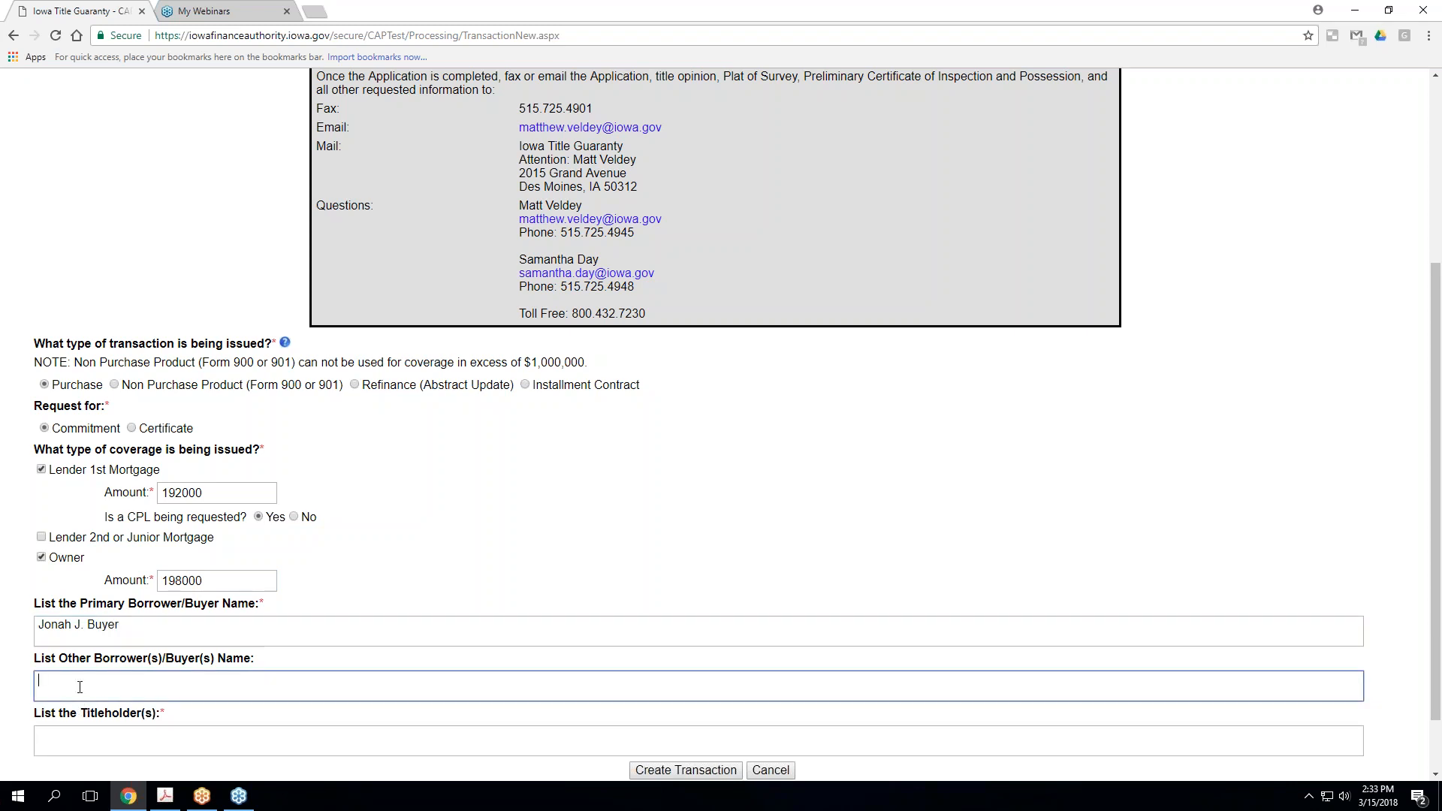
text(Janet J. Buyer)
scroll(80, 687, down, 1)
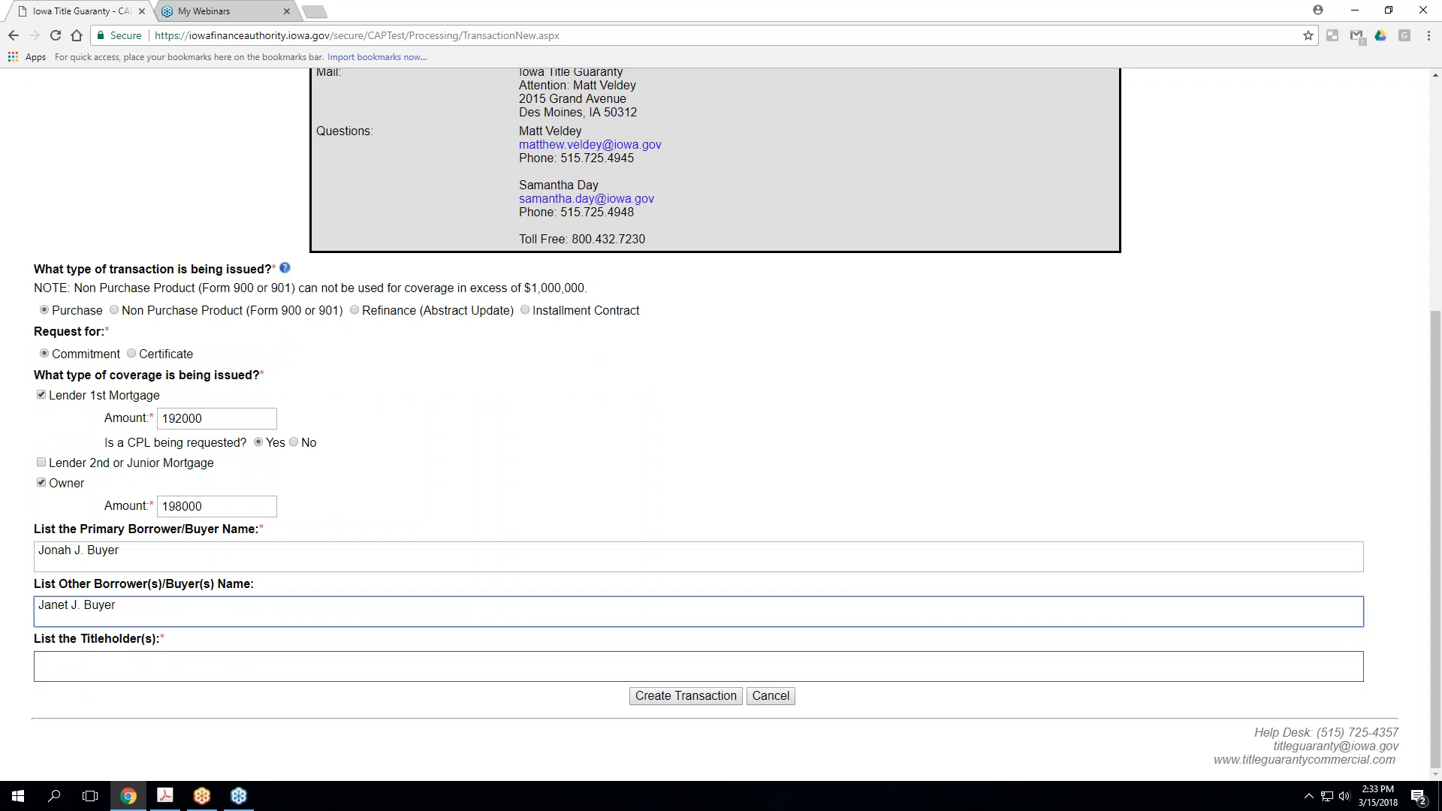
click(80, 667)
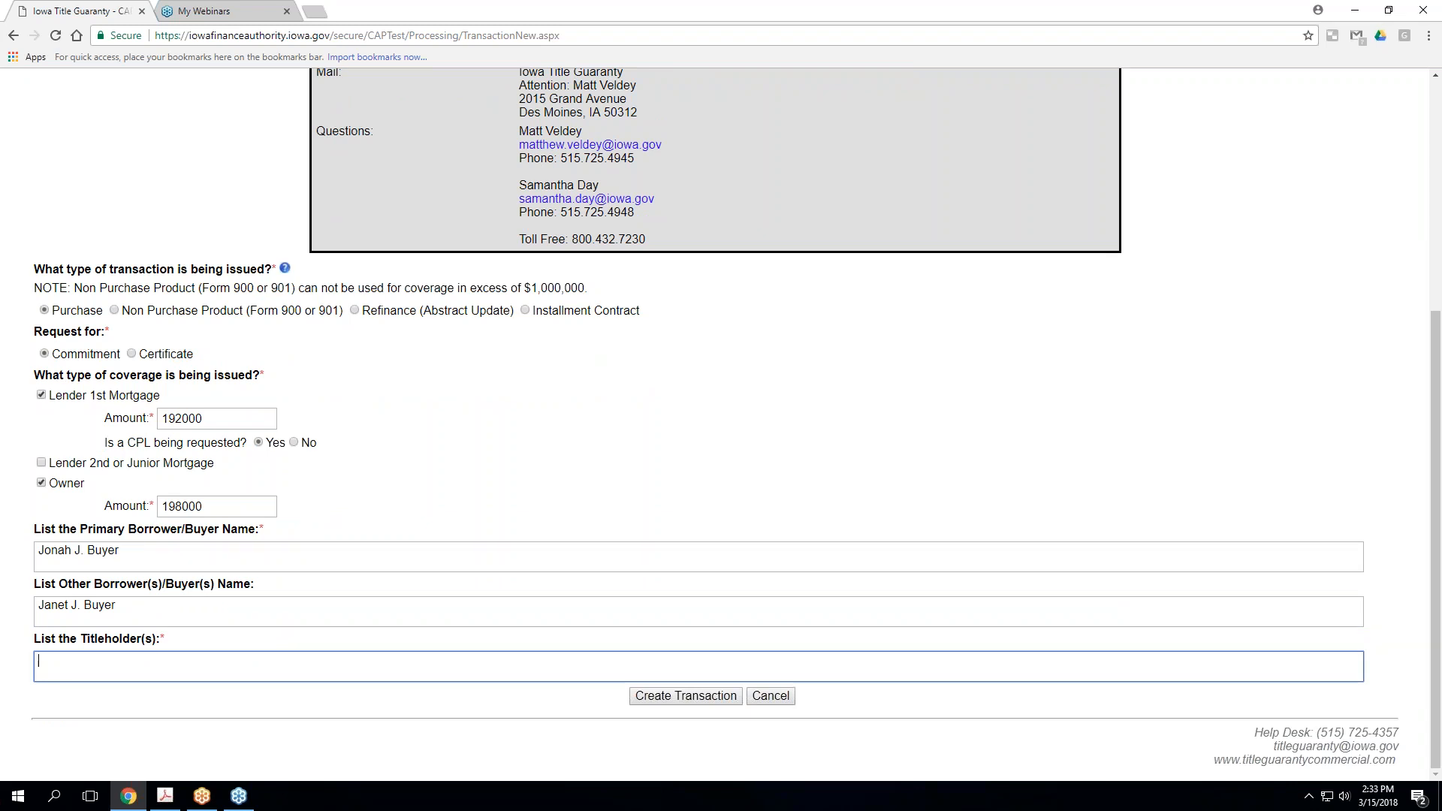
text(BestEver Construction Company)
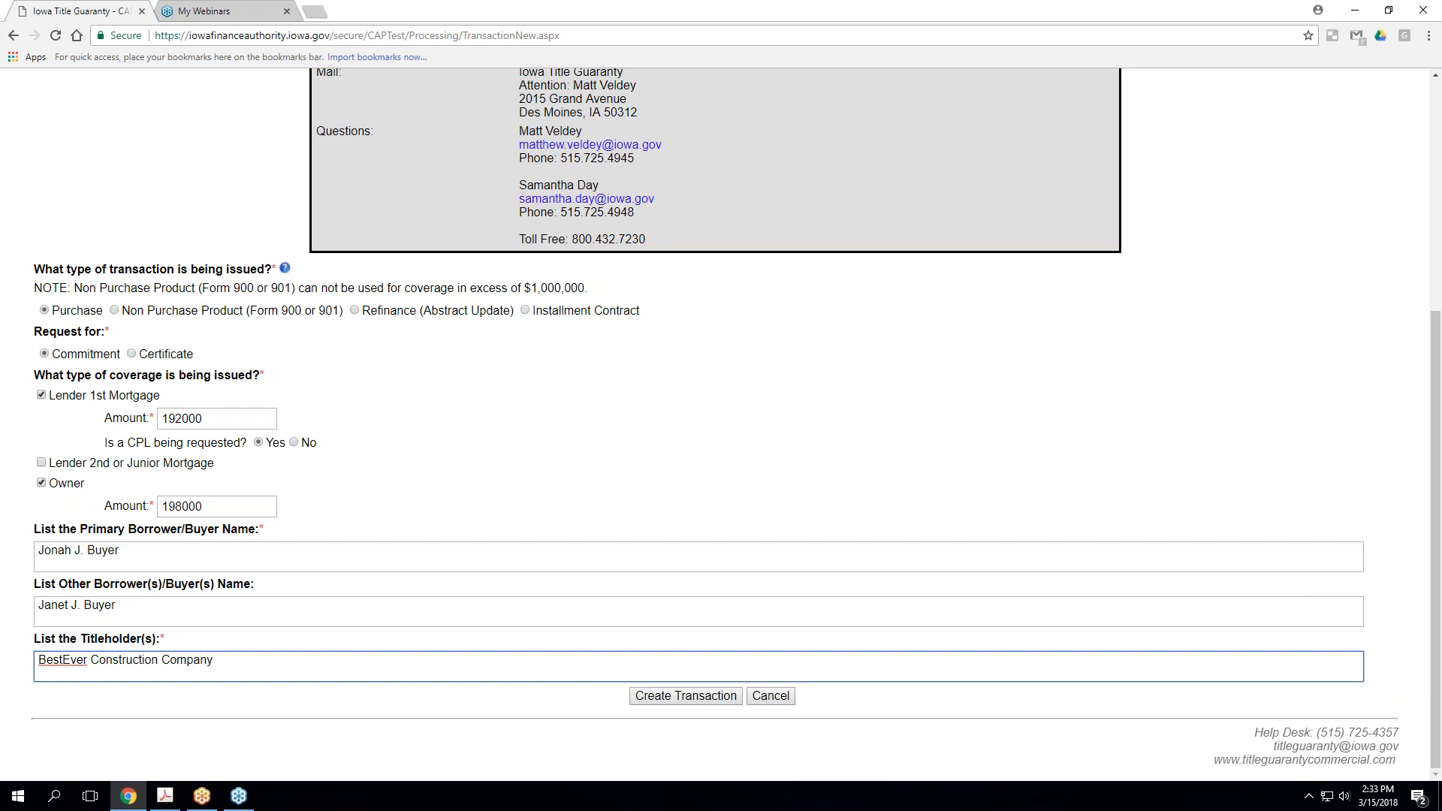
click(697, 700)
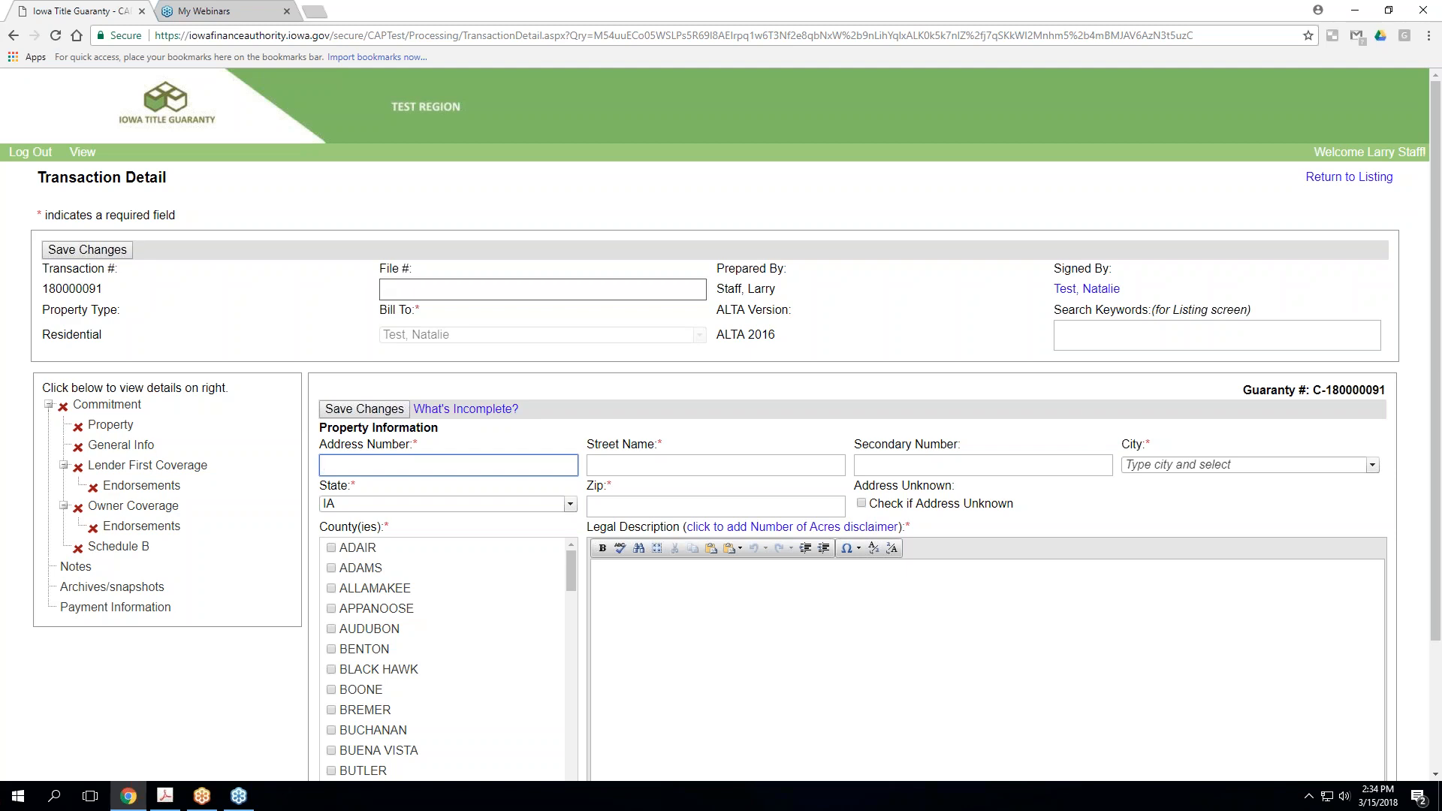
Enter a file number made of the year 2018 and the buyer's name, and save the transaction header
click(401, 289)
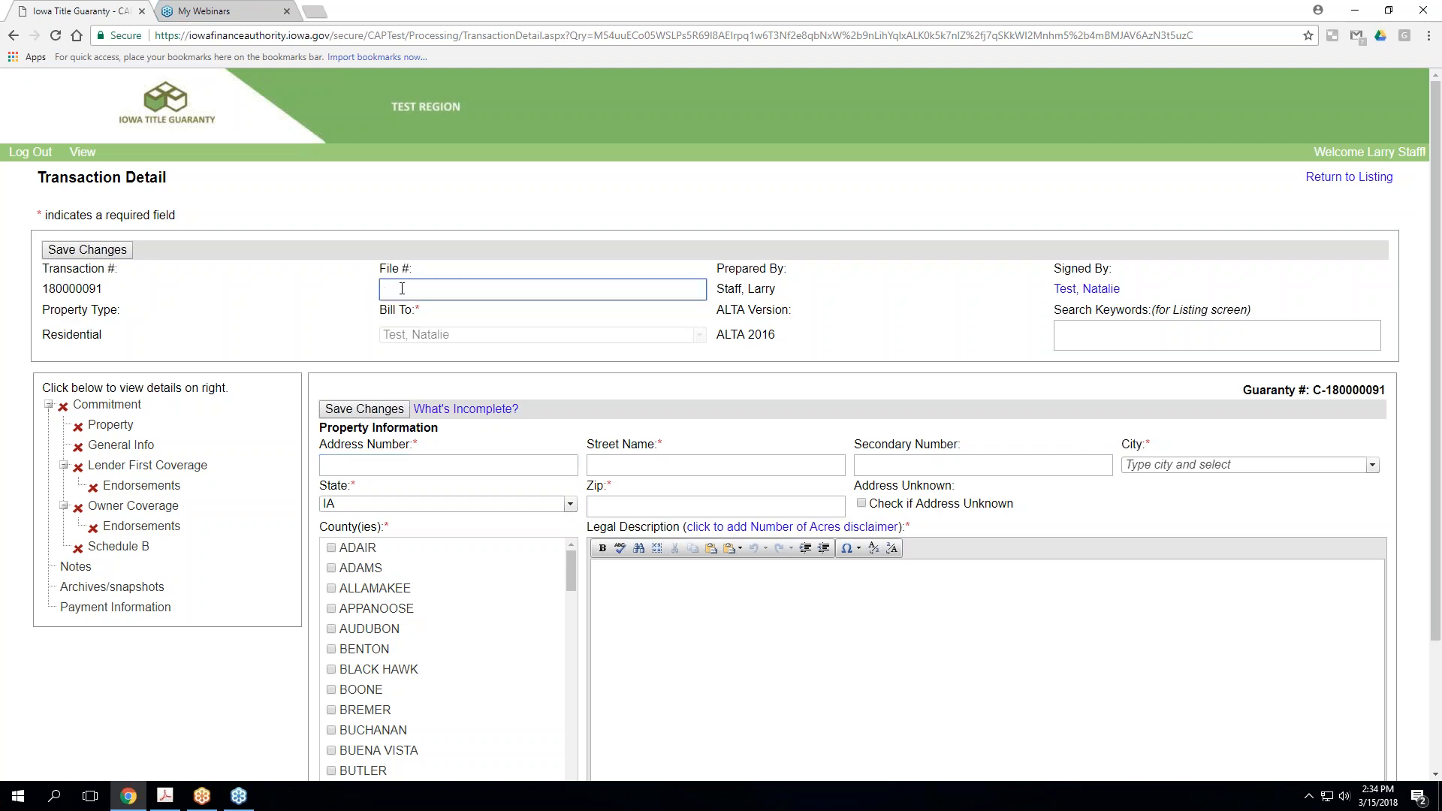
text(2018 BuyerJonah)
click(100, 255)
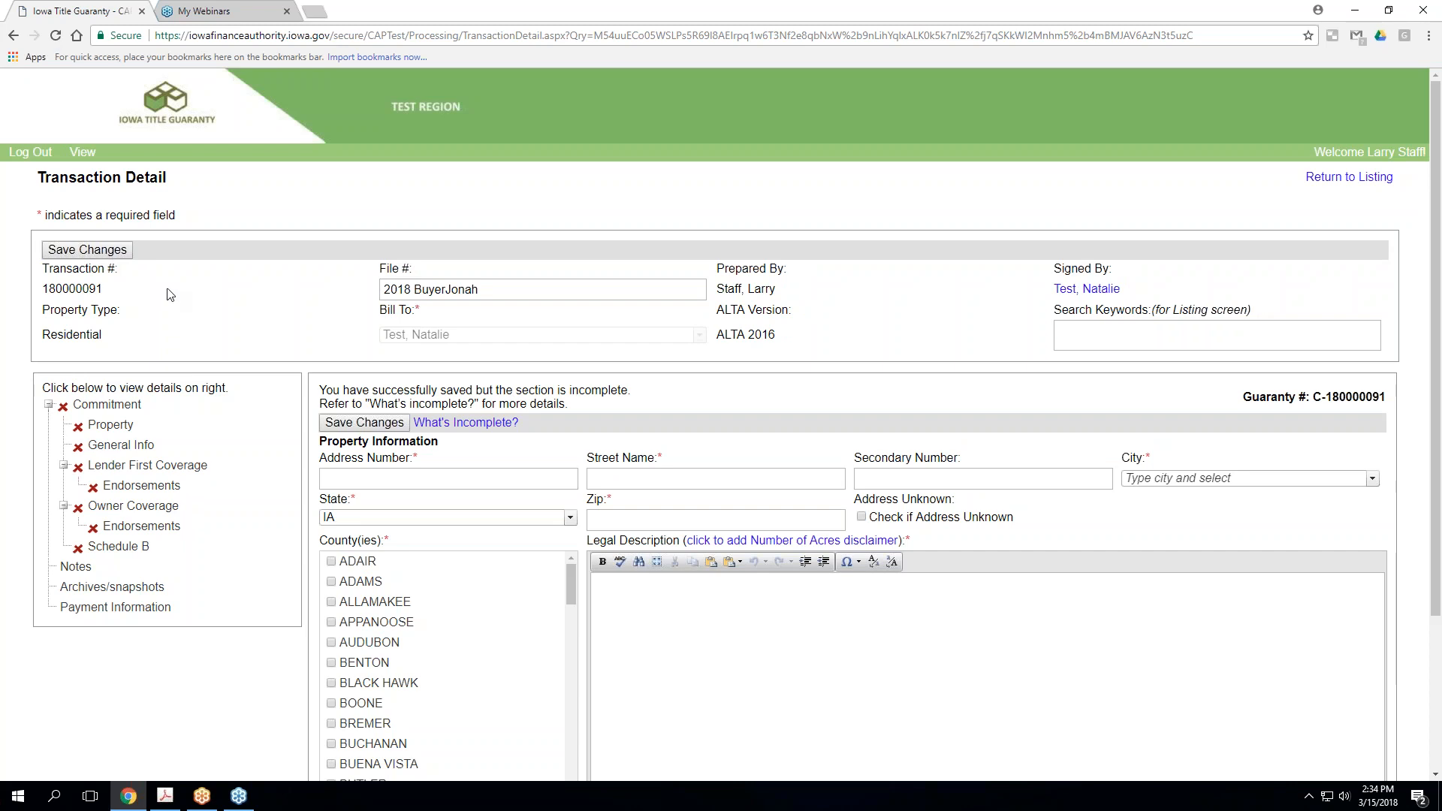
Enter the address number and street name in the commitment's Property Information
scroll(168, 301, down, 1)
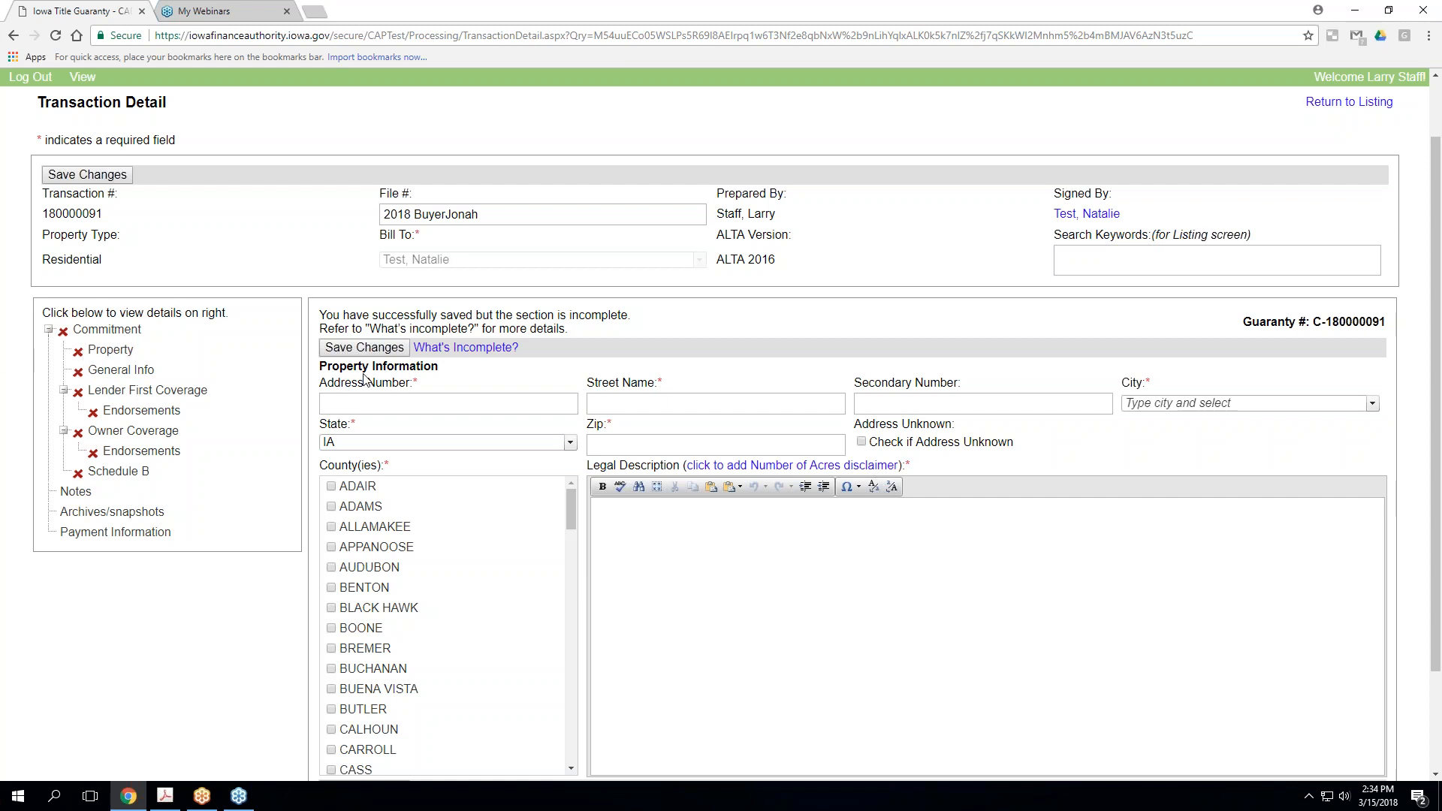
click(383, 404)
scroll(383, 330, down, 1)
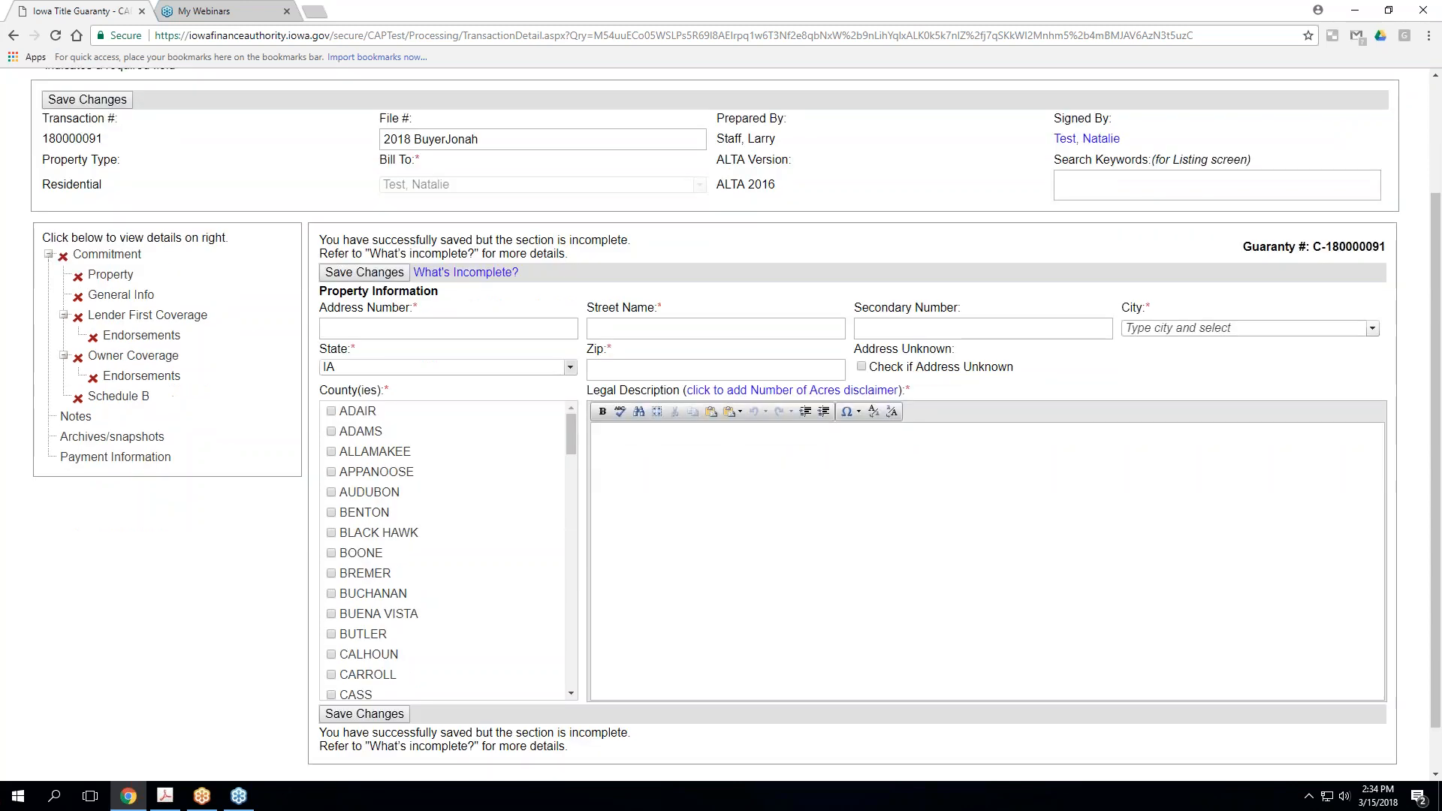
click(382, 330)
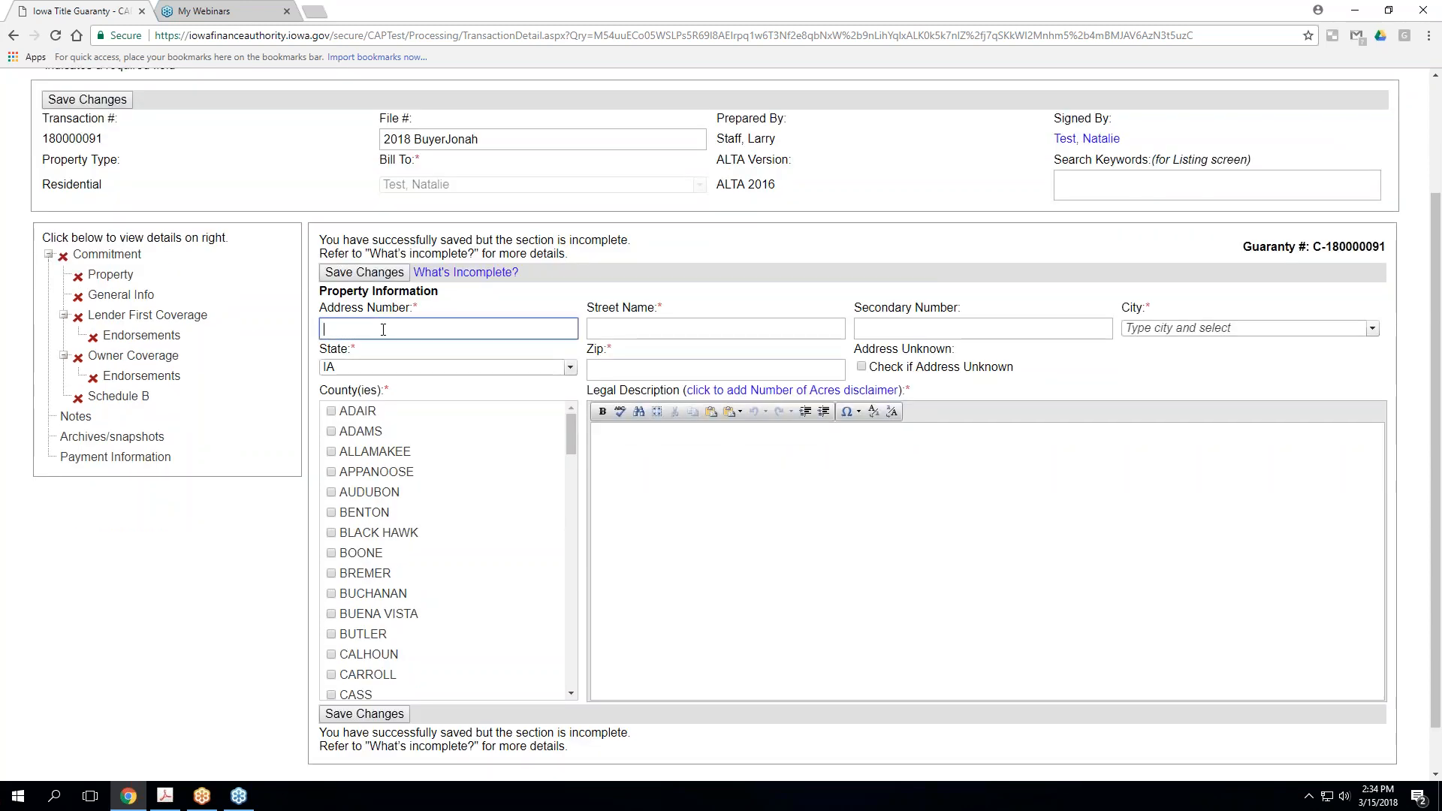
text(3012)
key(Tab)
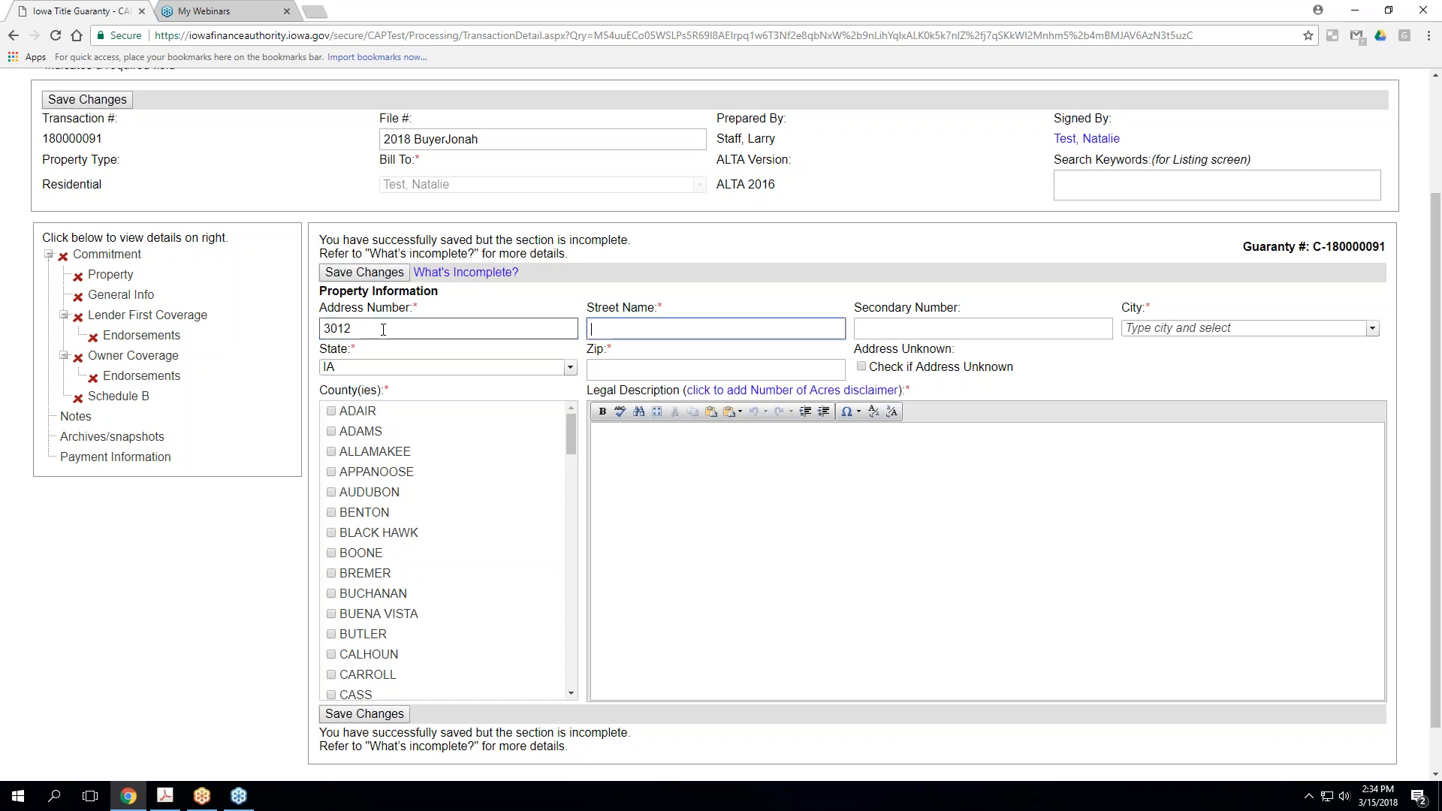
text(Main Street)
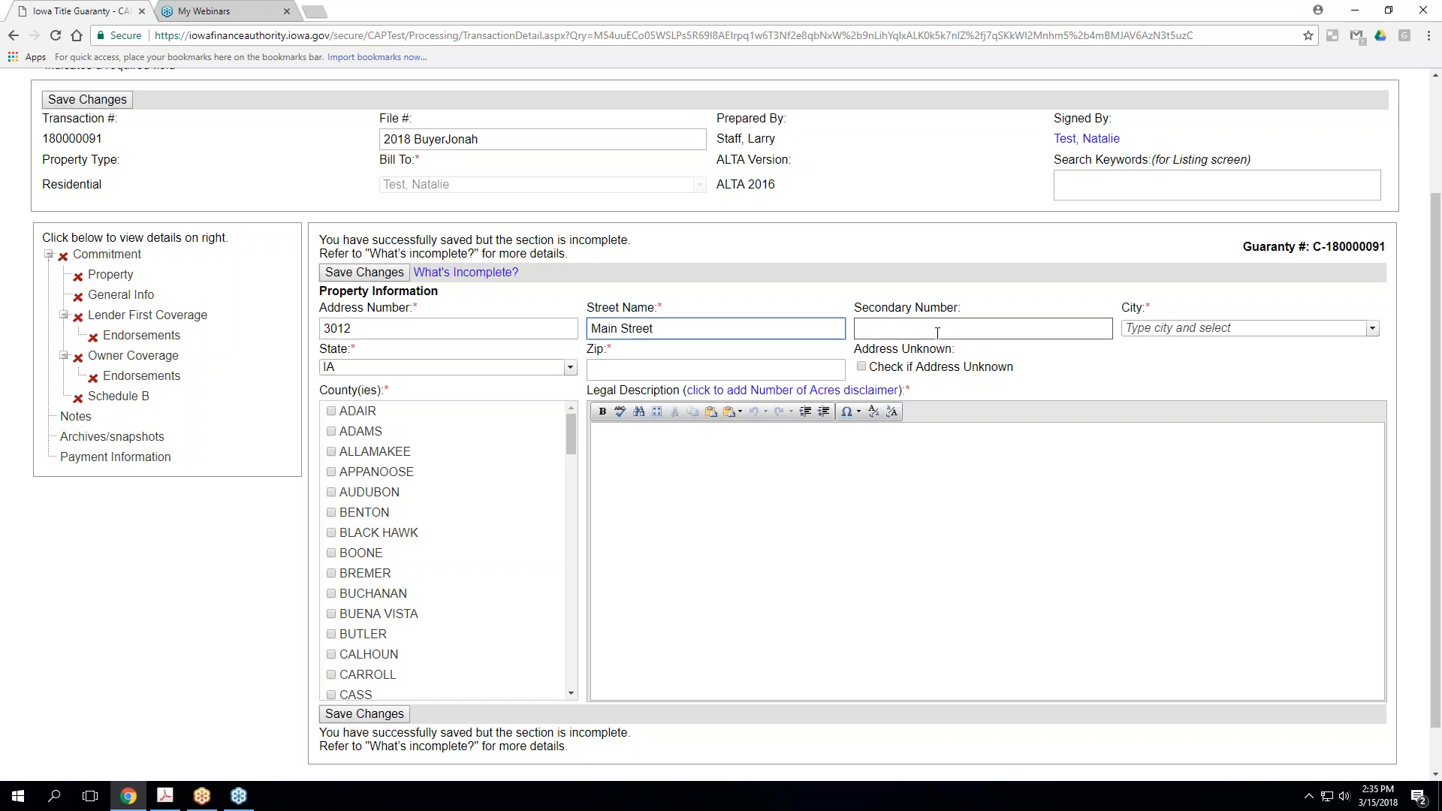
Fill in the property's city and zip code, and select POLK as its county
click(1157, 328)
text(west des)
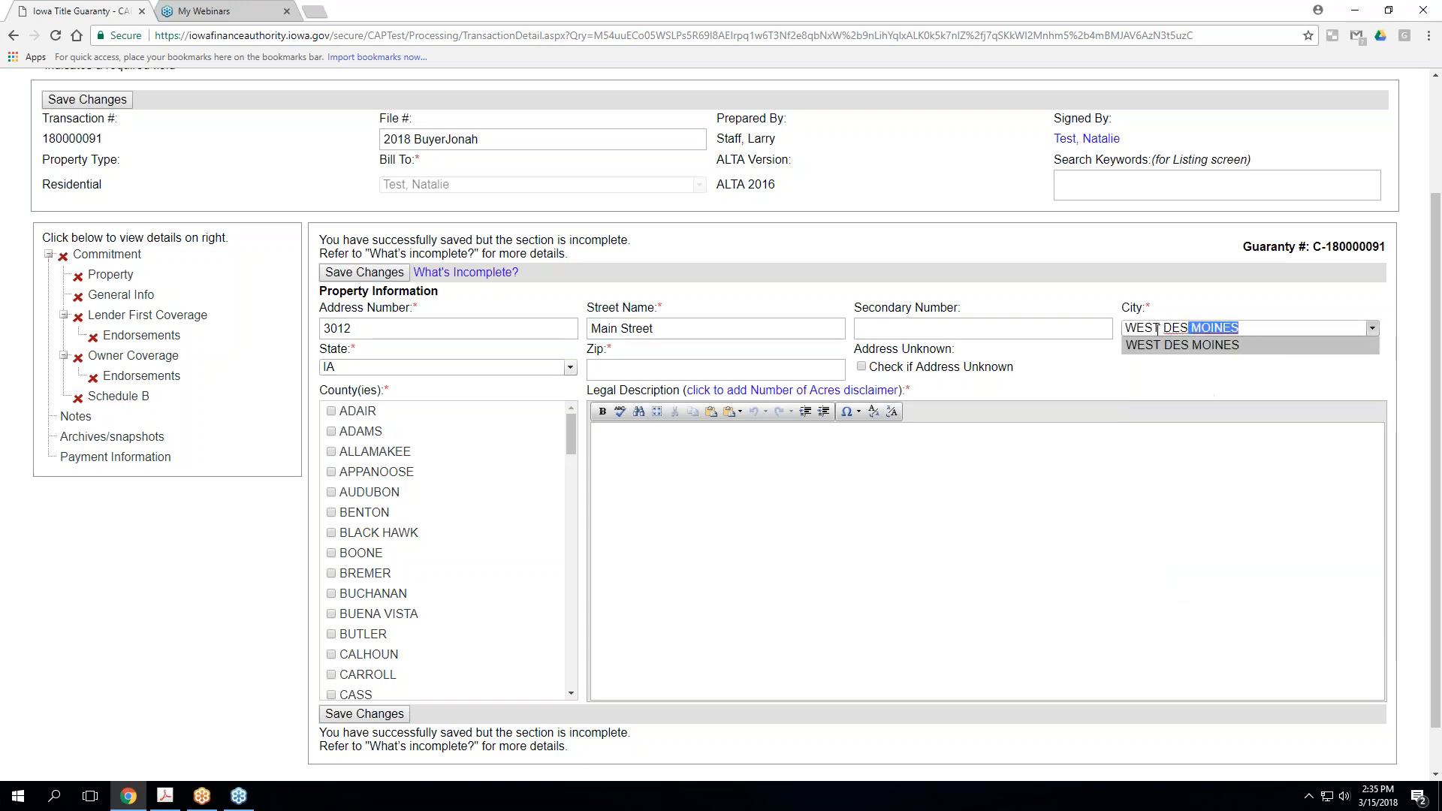
click(1177, 348)
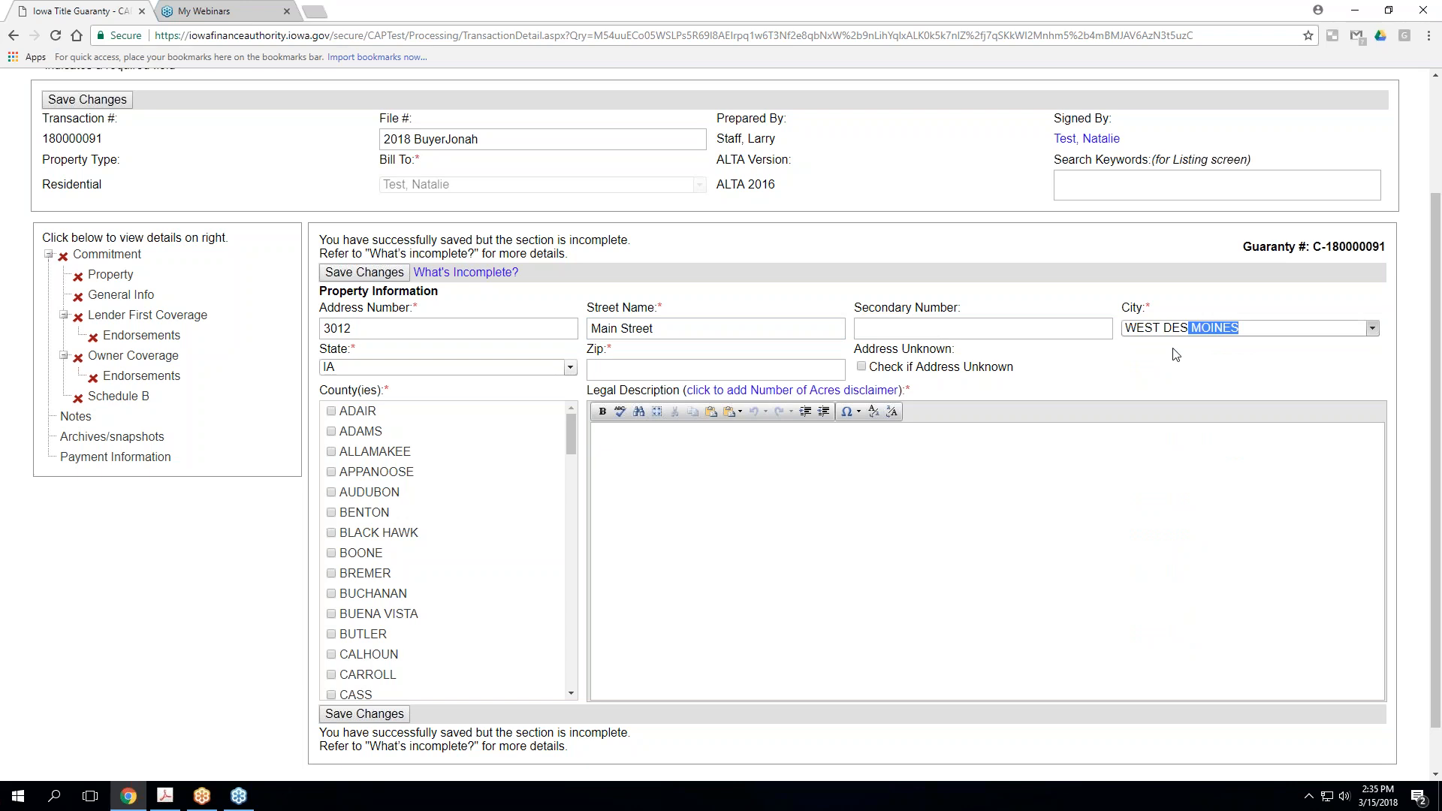
click(609, 368)
text(50265)
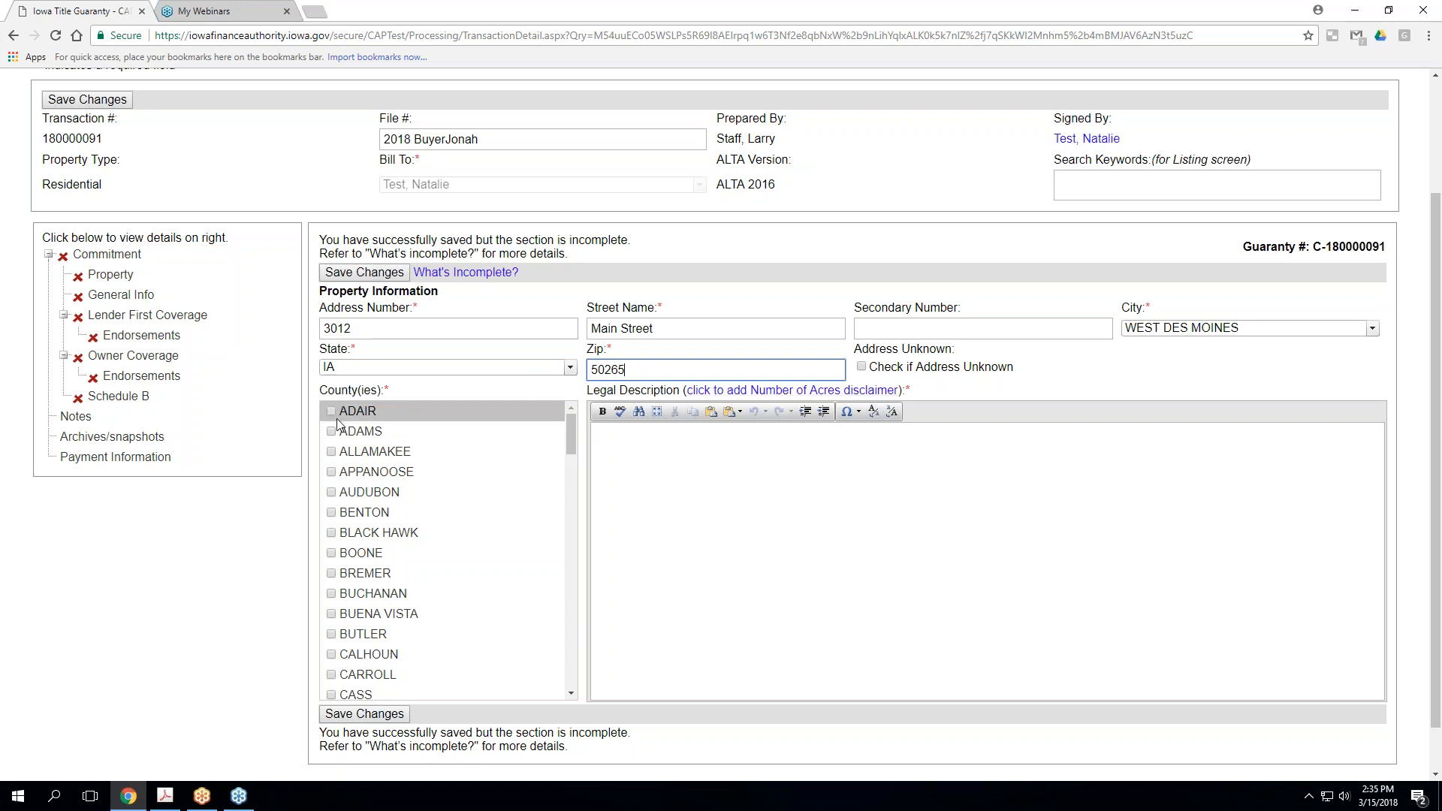
drag(574, 422, 573, 605)
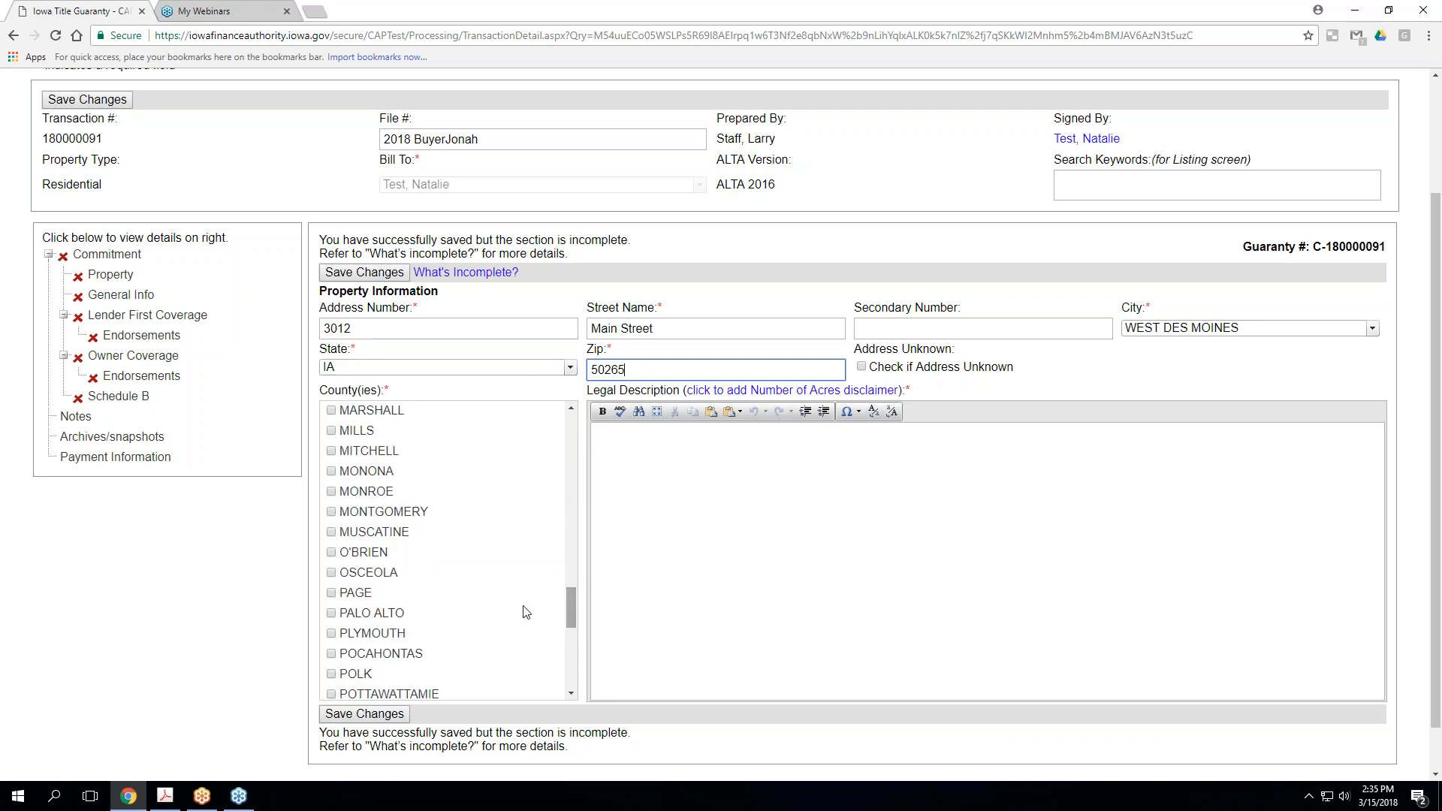
click(356, 674)
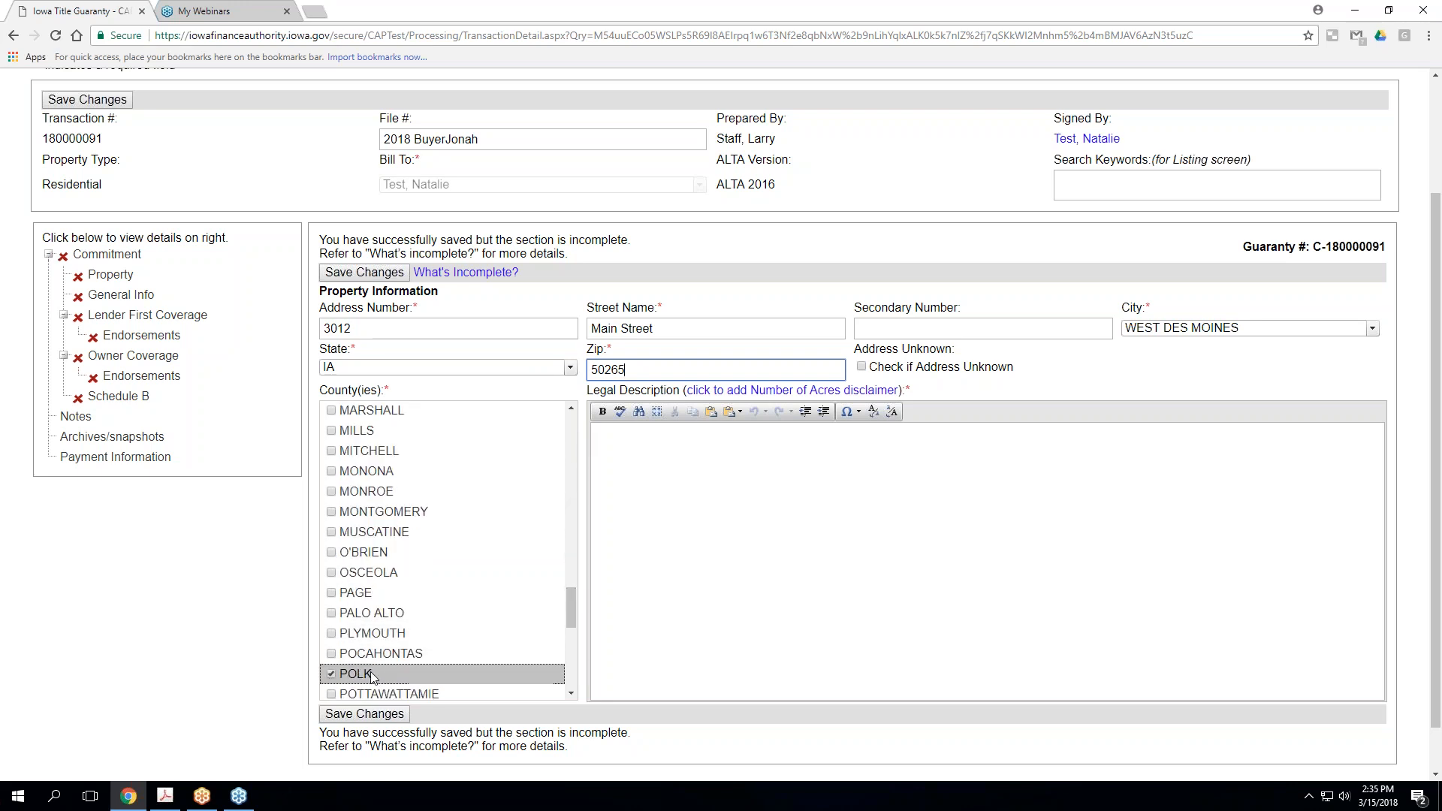
Enter "Legal Description here" as the property's legal description
click(650, 526)
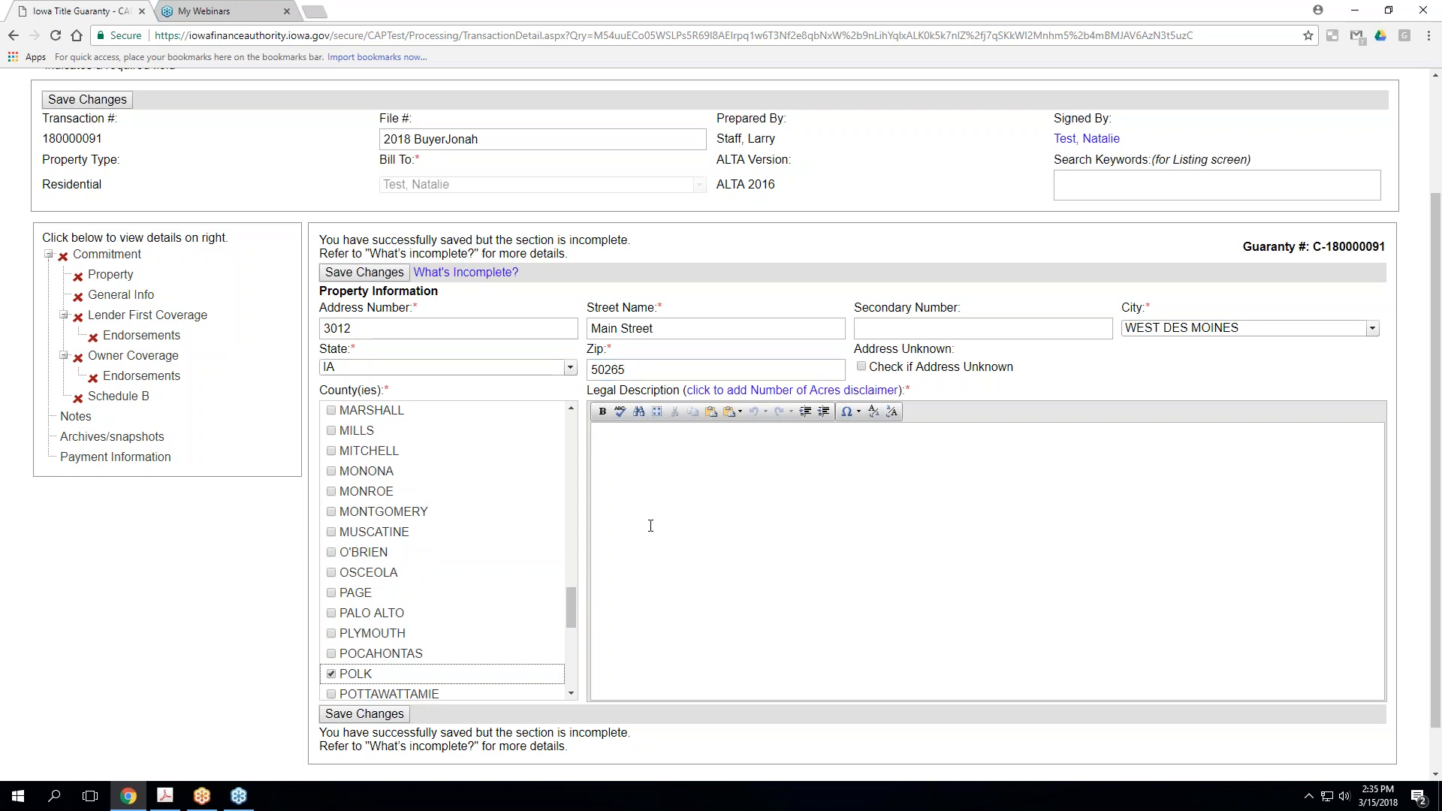
text(Lega)
text(l Descri)
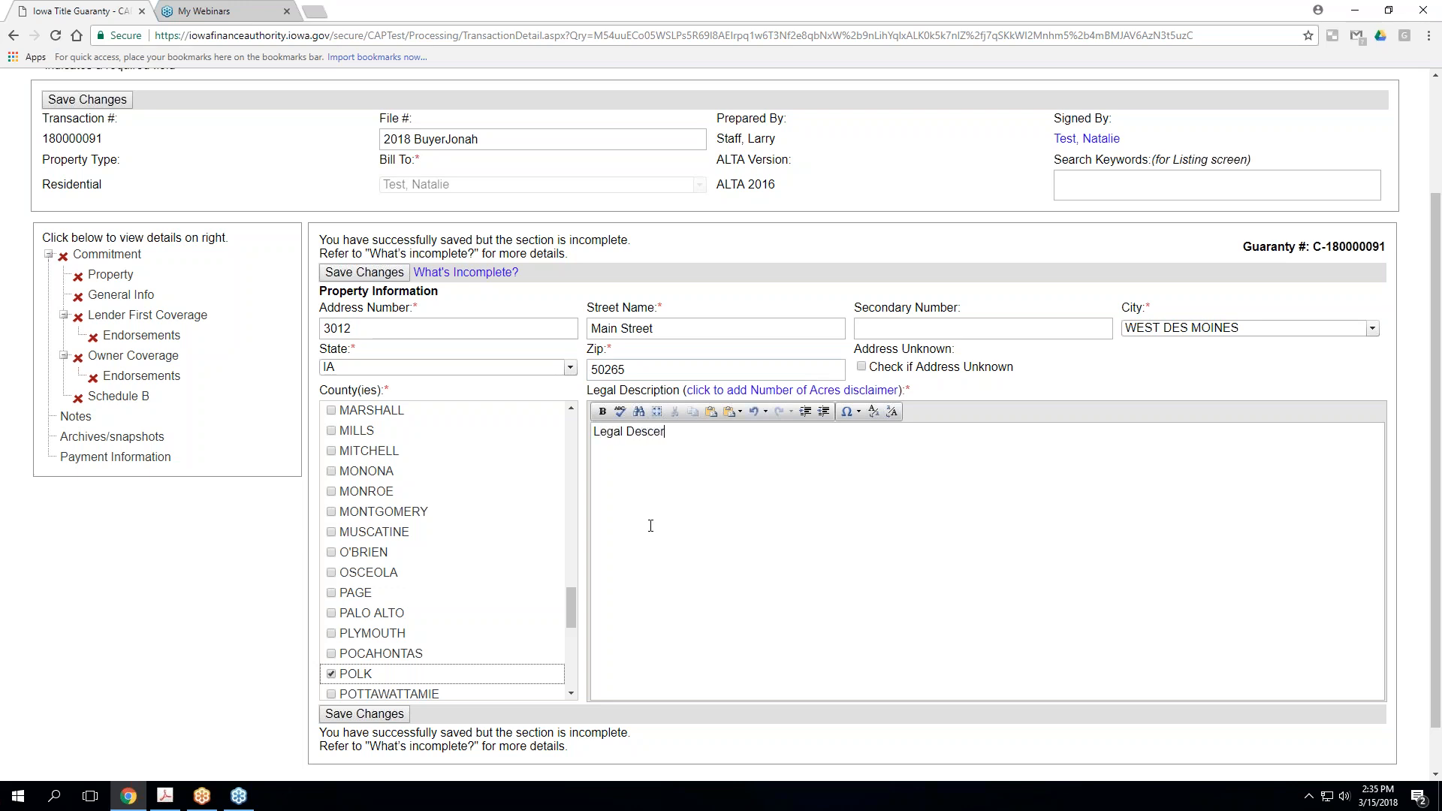
key(BackSpace)
key(BackSpace)
text(ription here)
Add the Number of Acres disclaimer to the legal description and save the property section
click(786, 390)
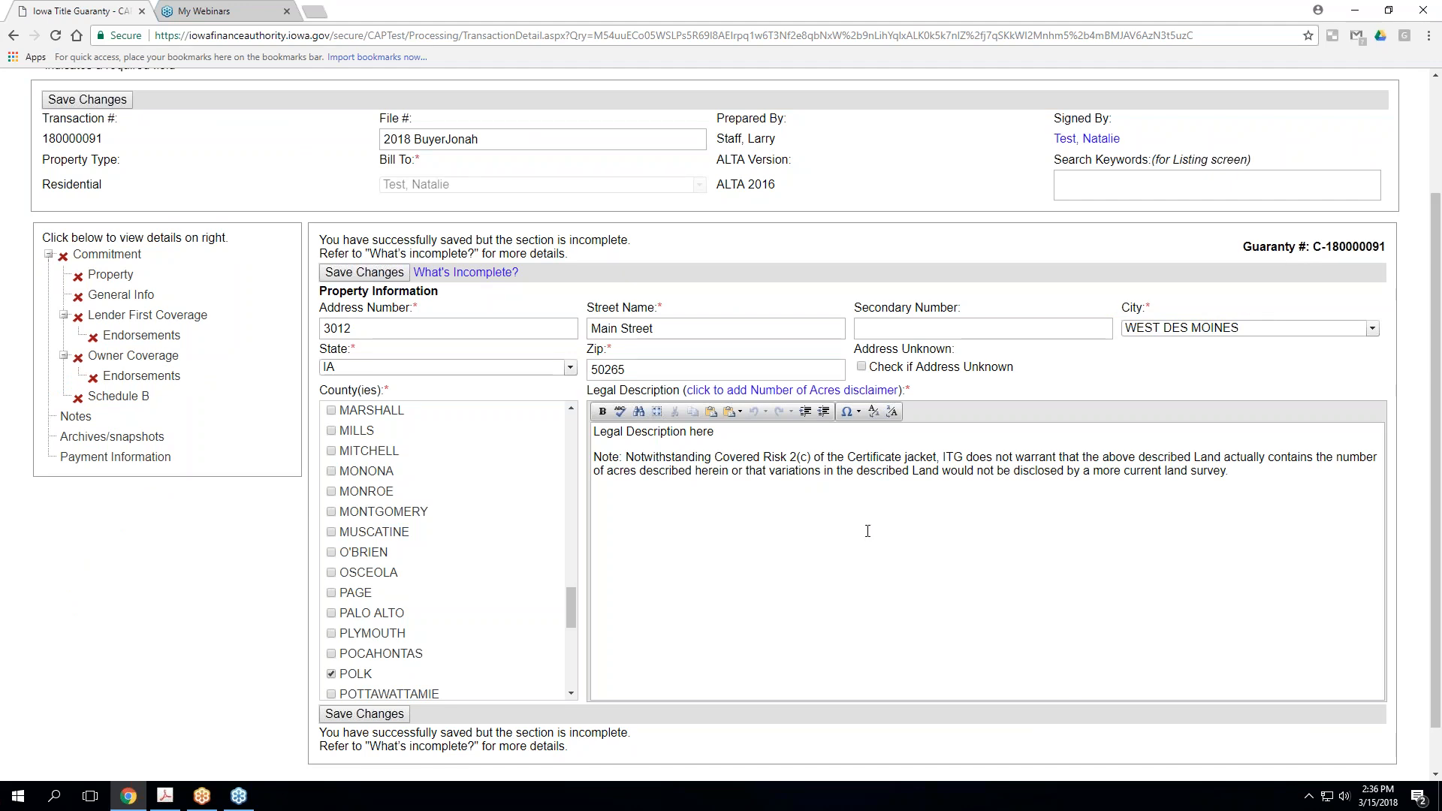
scroll(868, 531, down, 1)
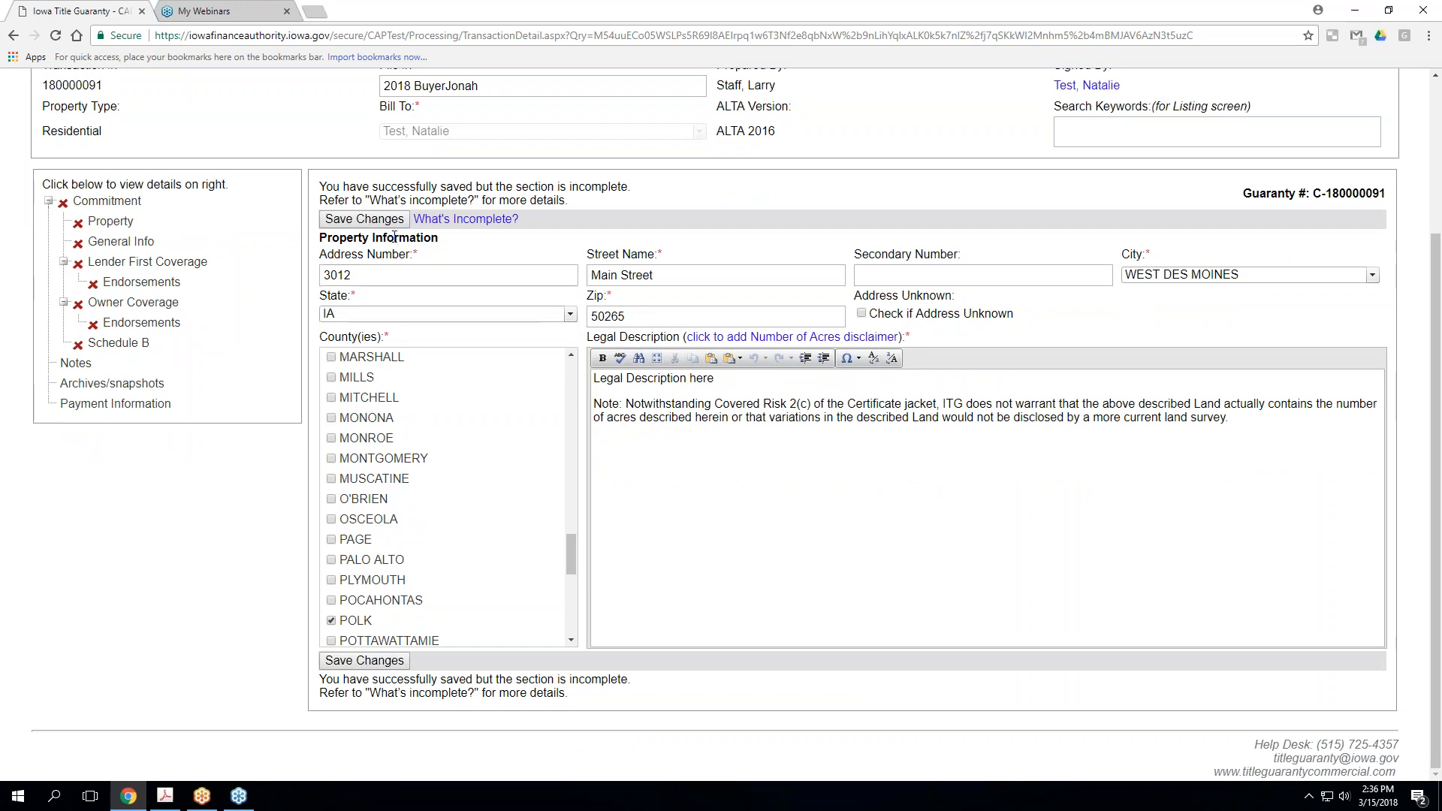
click(360, 660)
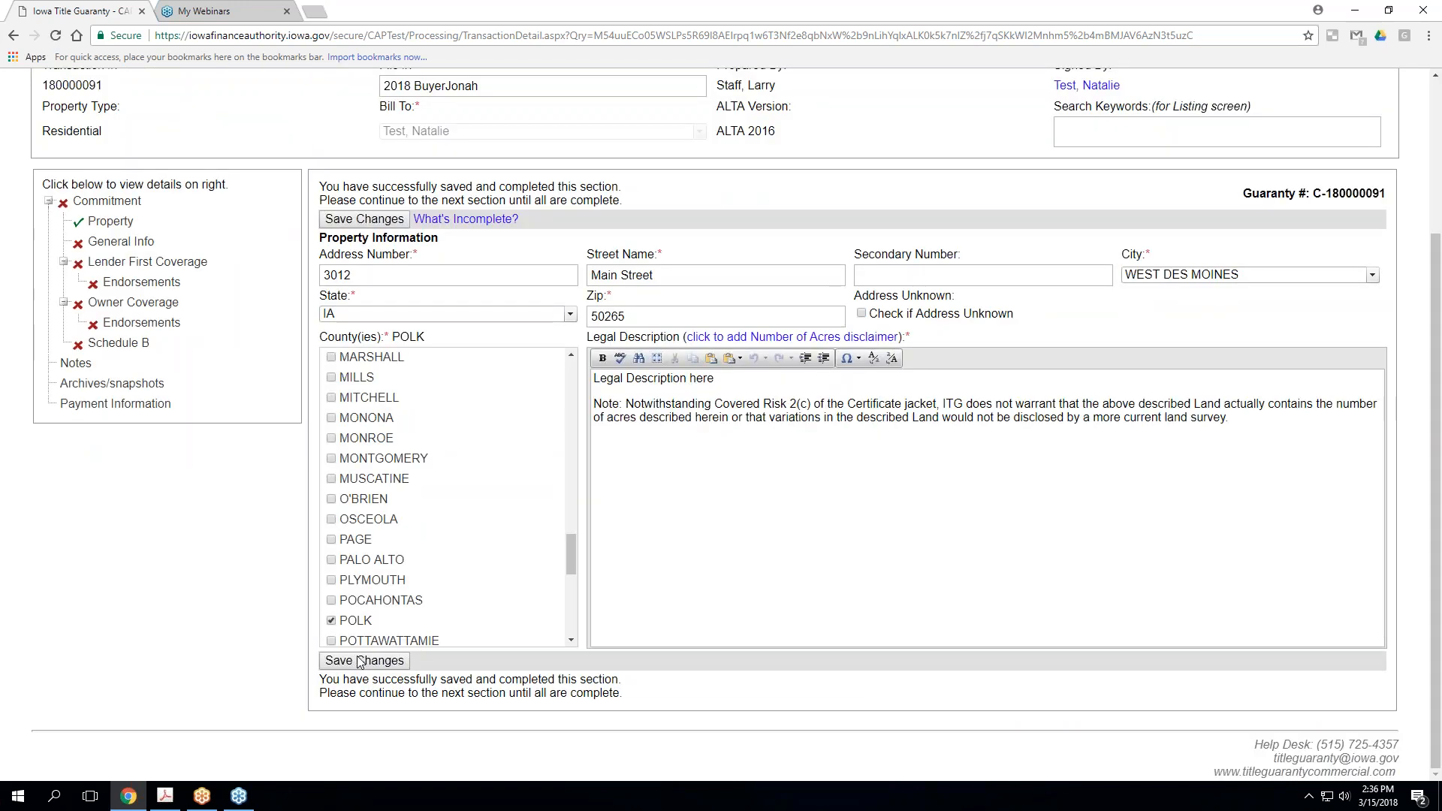
Clear the property's zip code, save the section, and review what the commitment is missing before and after saving
double_click(647, 316)
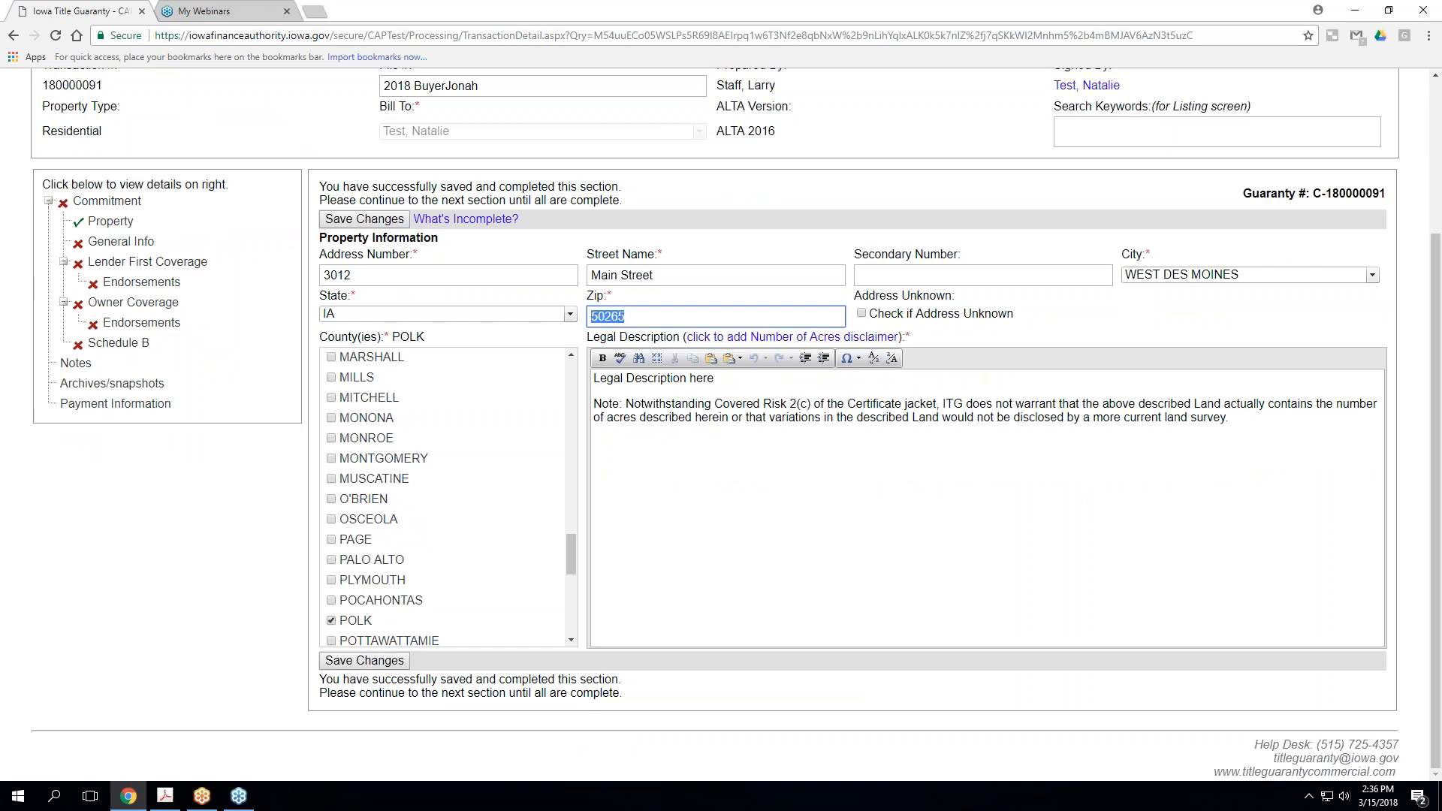
key(BackSpace)
click(466, 219)
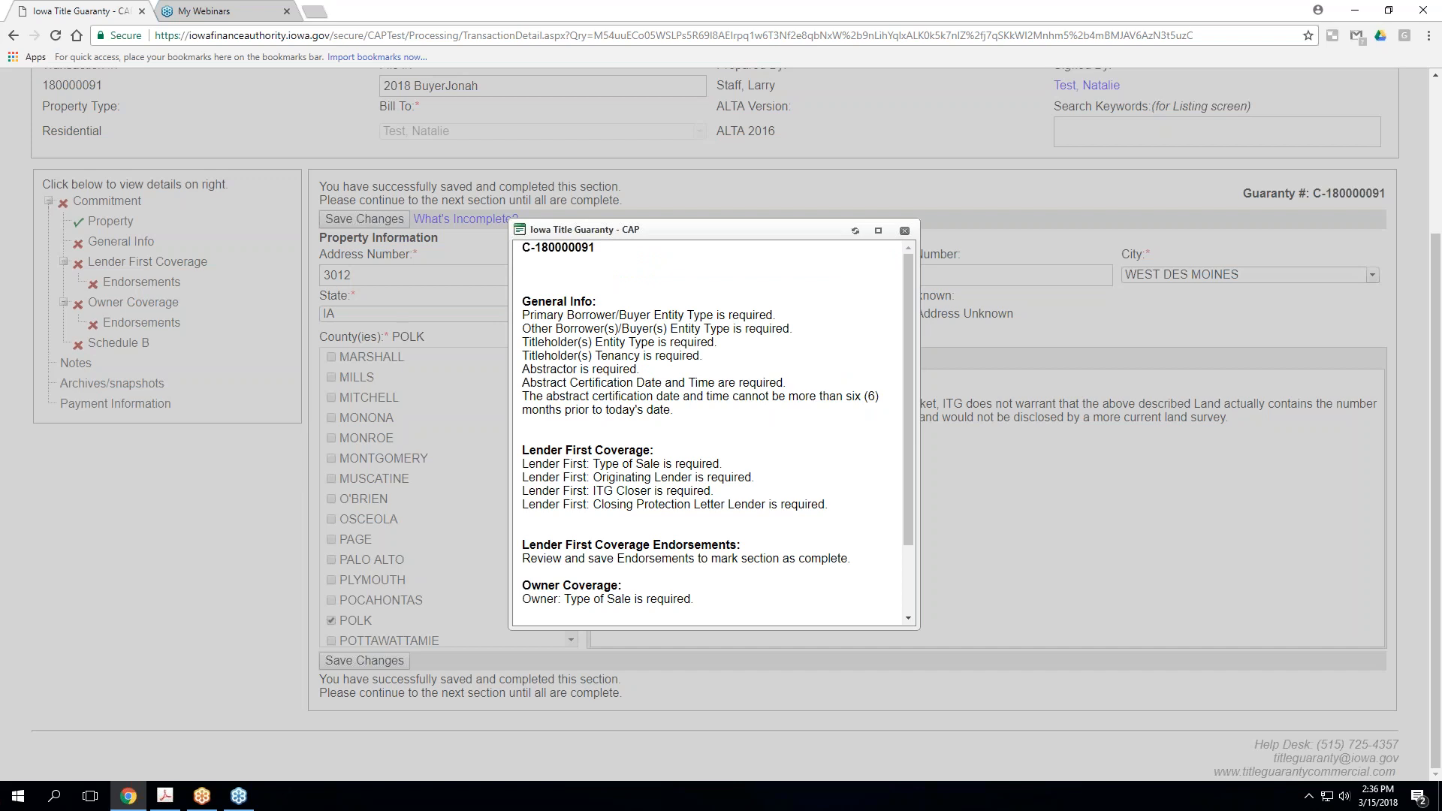
click(903, 231)
click(367, 219)
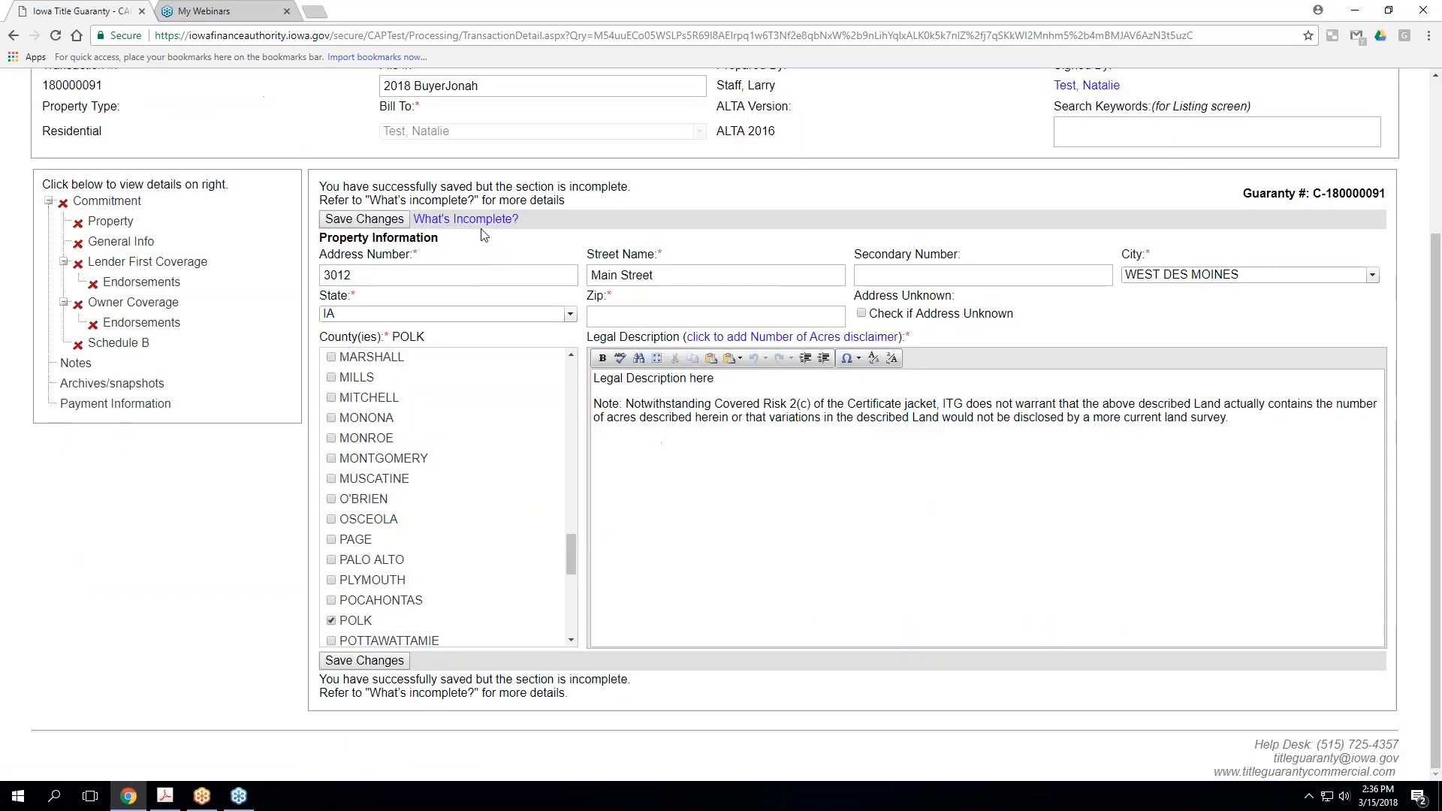
click(482, 222)
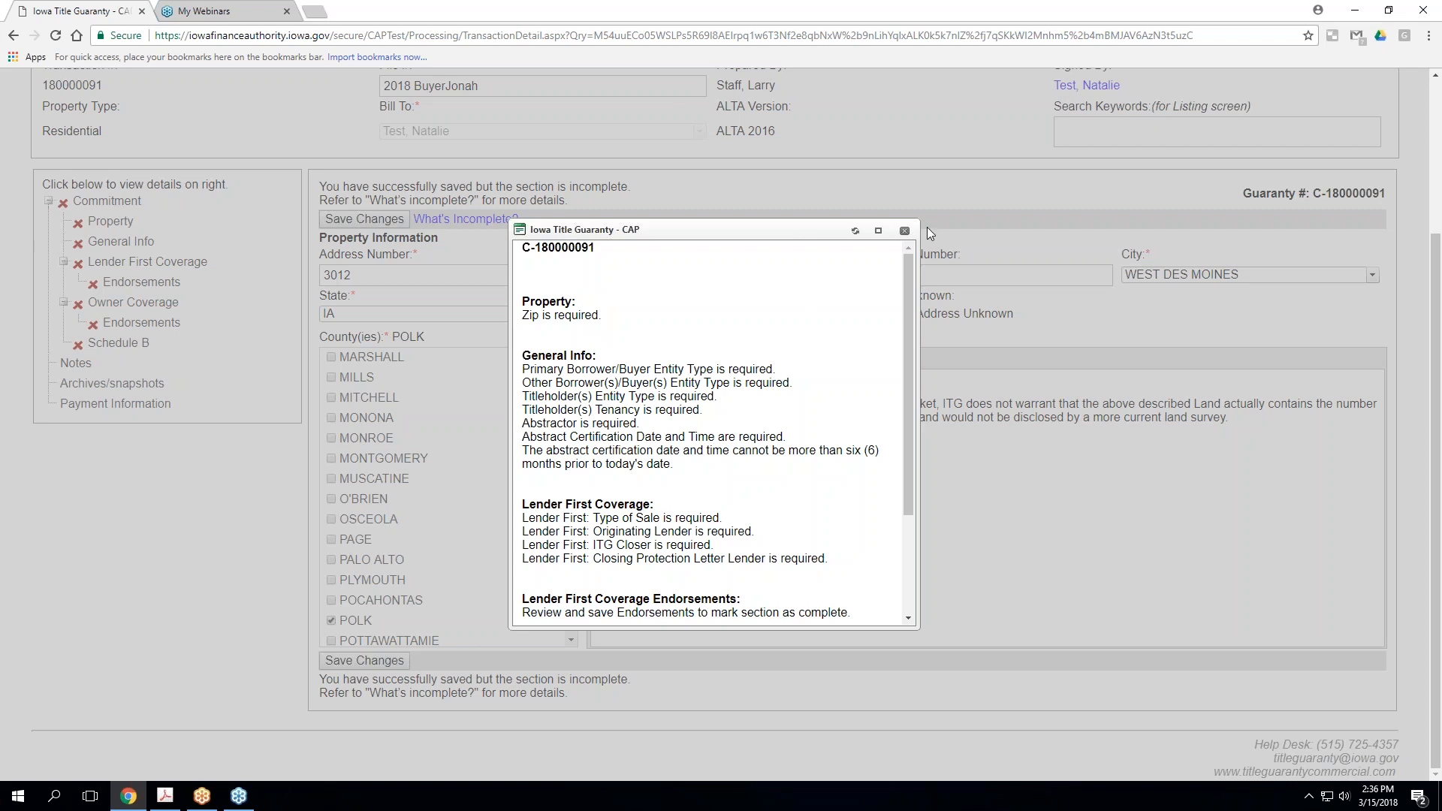
click(904, 232)
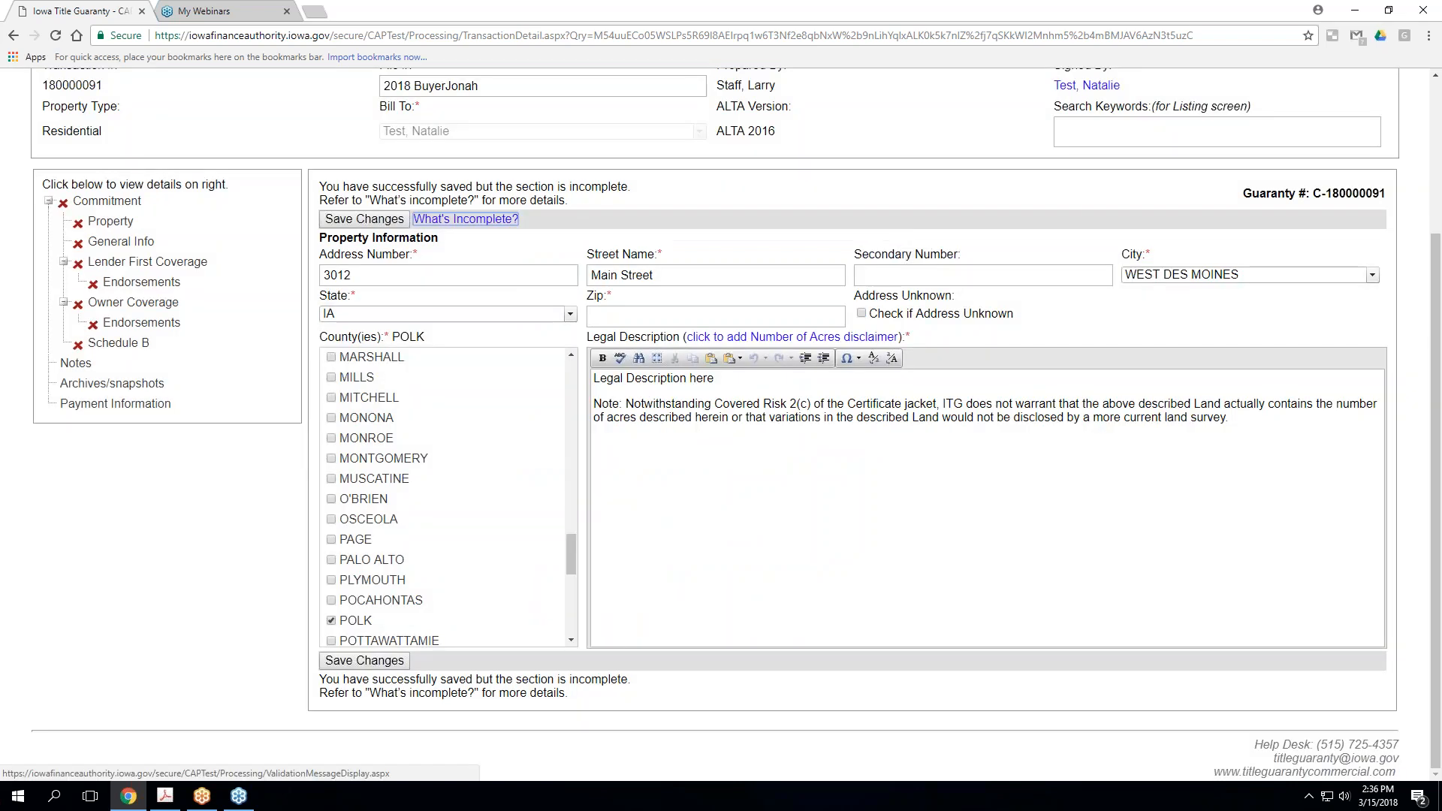
Enter 50265 as the property's zip code and save the property section
click(598, 322)
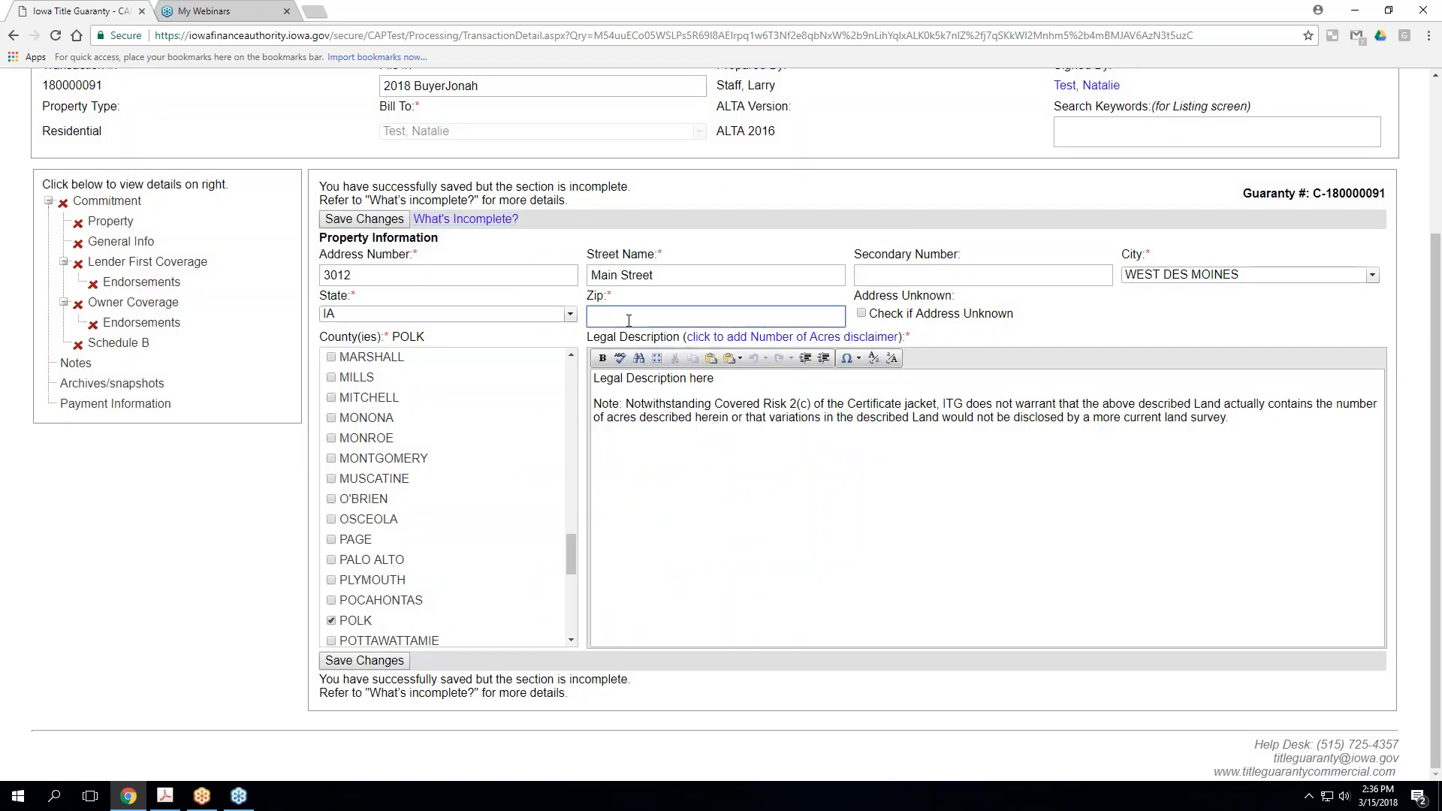
text(50265)
click(365, 218)
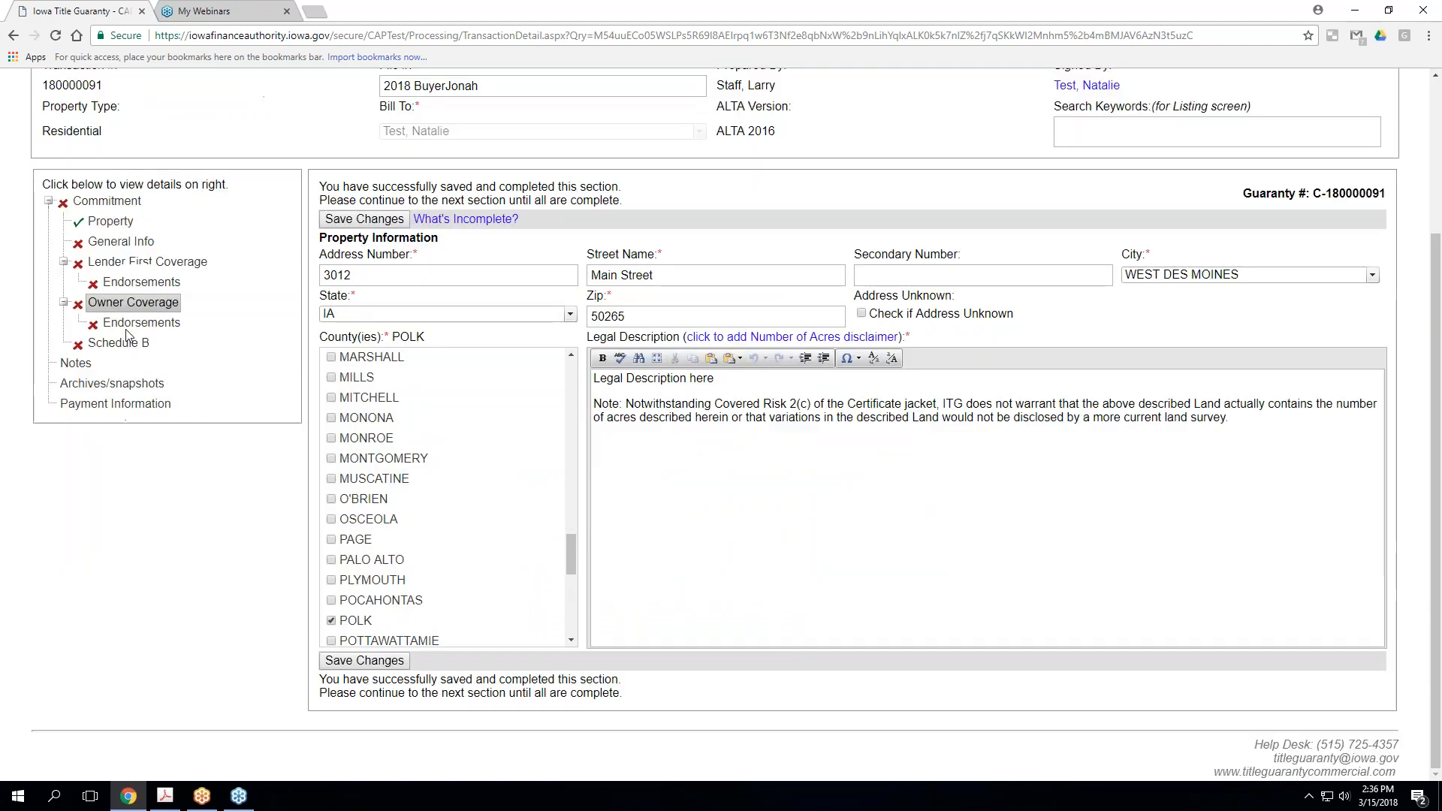
Open the commitment's General Info section and keep Purchase as the transaction type
click(119, 247)
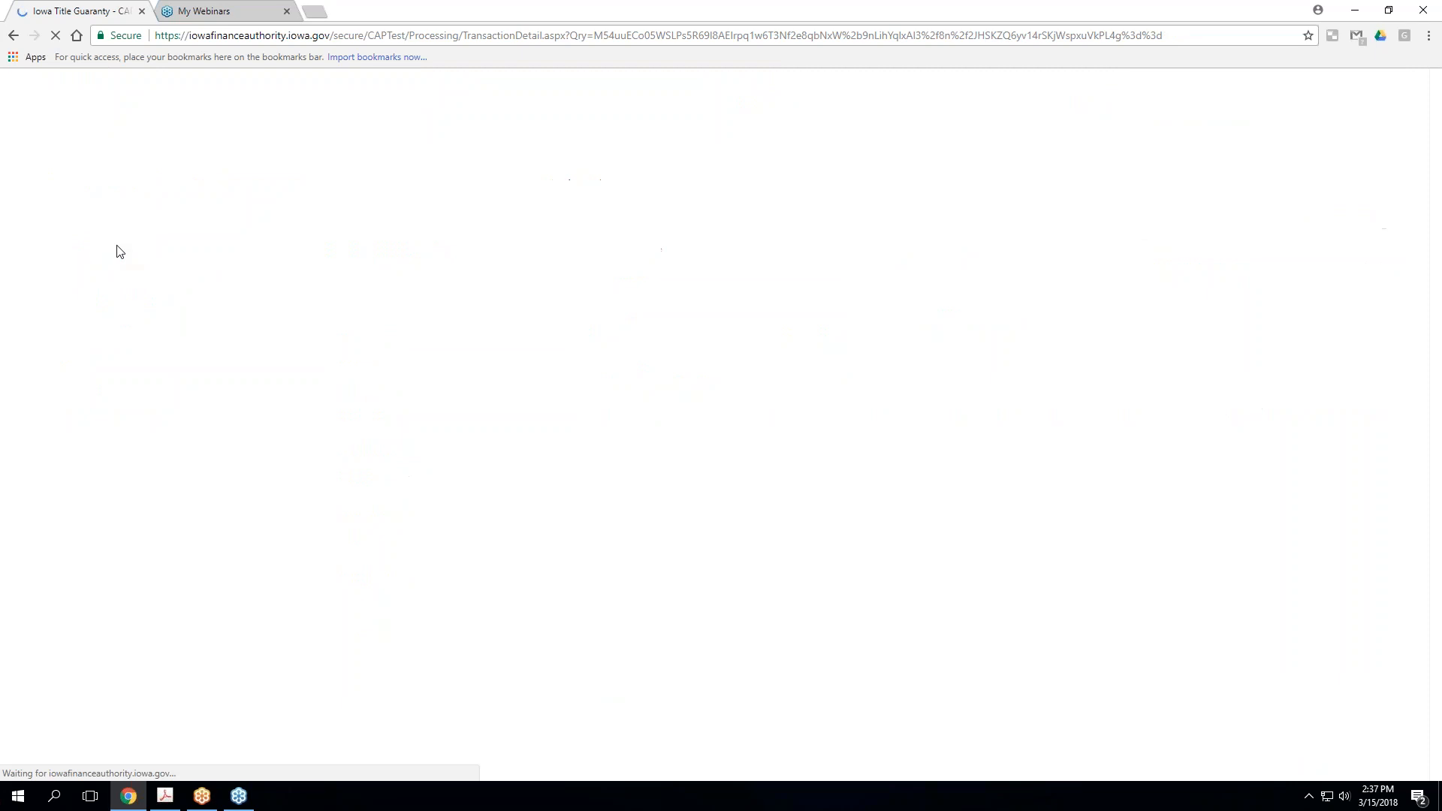
scroll(588, 429, down, 2)
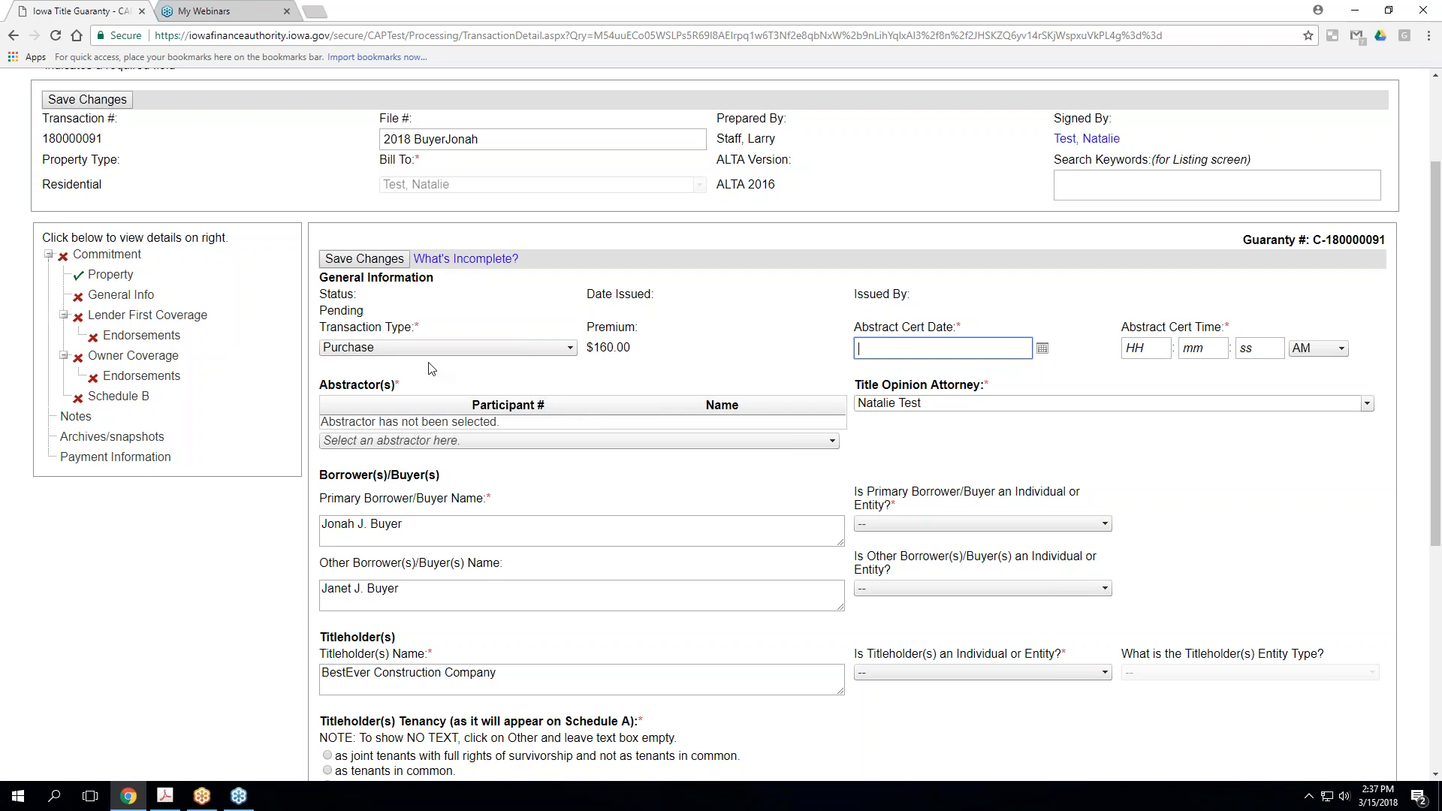
click(411, 354)
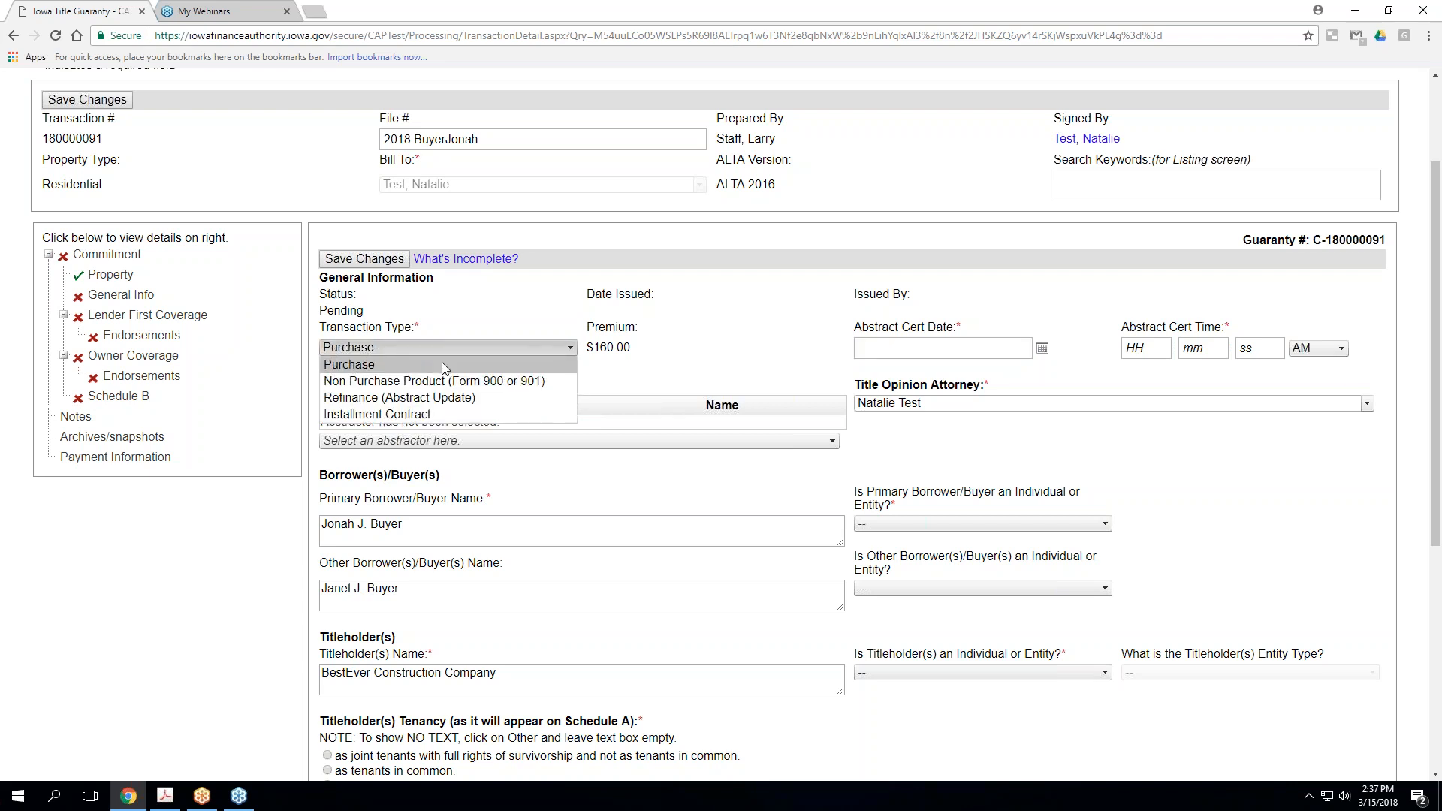
click(441, 364)
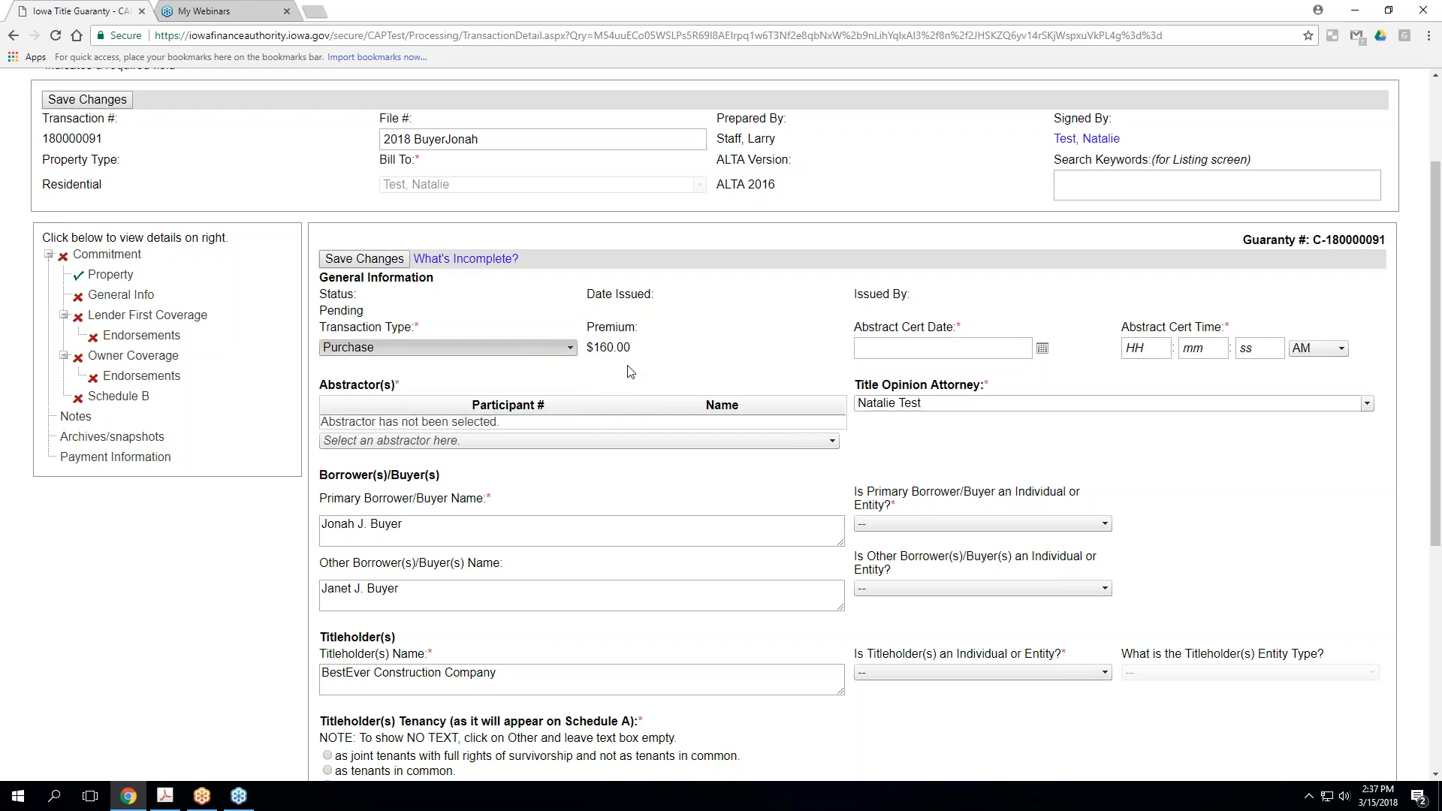
Set the abstract certification to 03/05/2018 at 08:00:00 AM and choose BestEver Abstracting as the abstractor
click(886, 348)
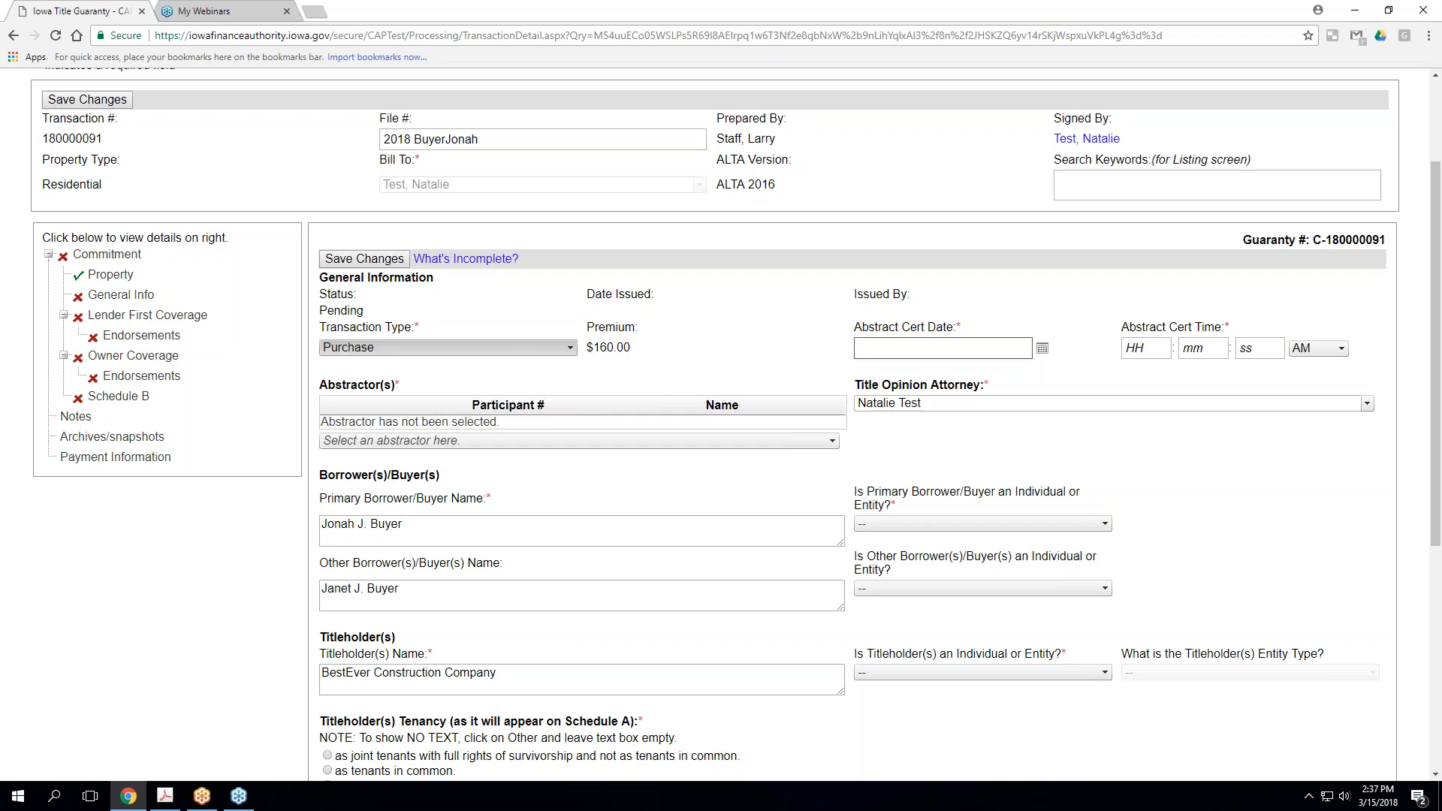
click(937, 349)
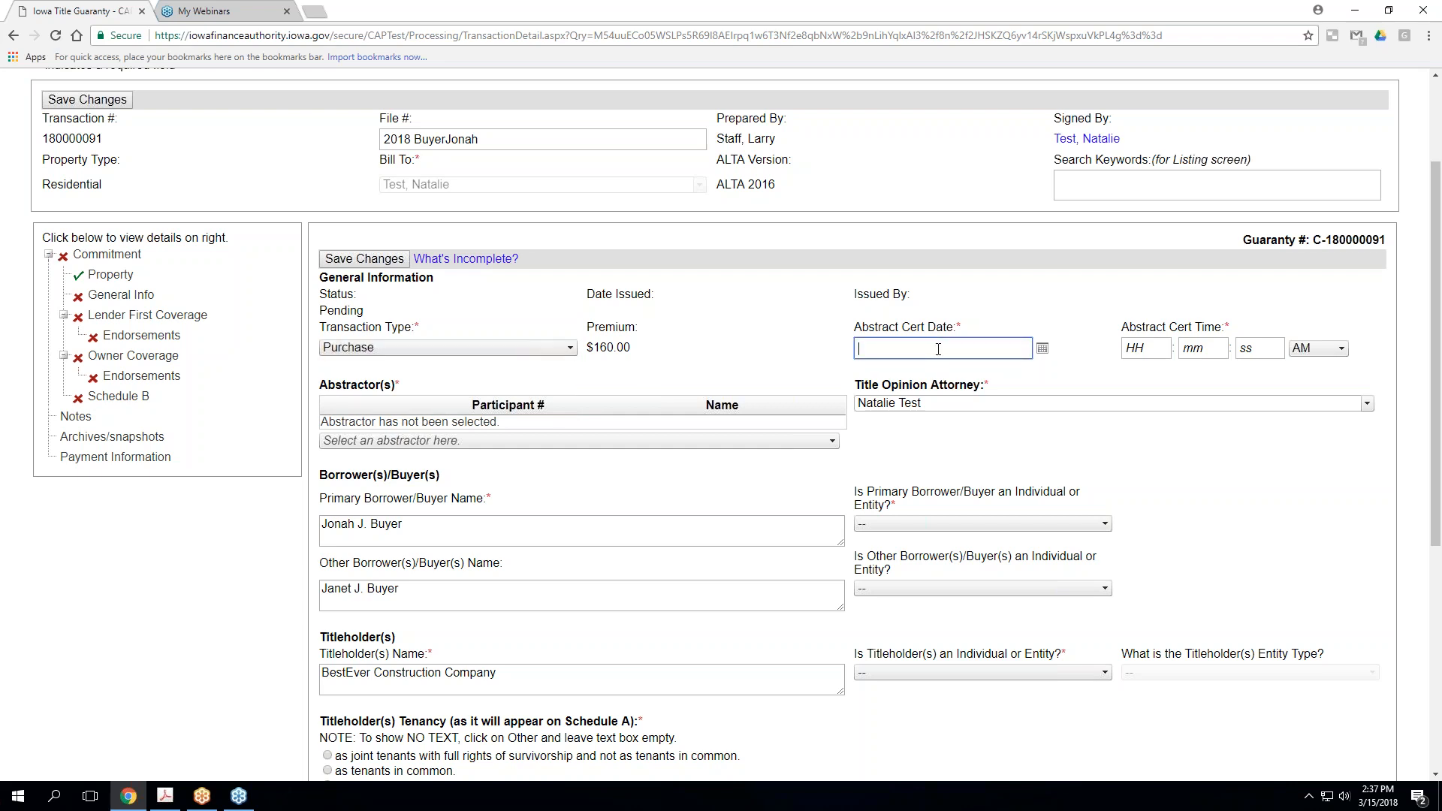
text(03/05/2018)
key(Tab)
text(08)
key(Tab)
text(00)
key(Tab)
text(00)
key(Tab)
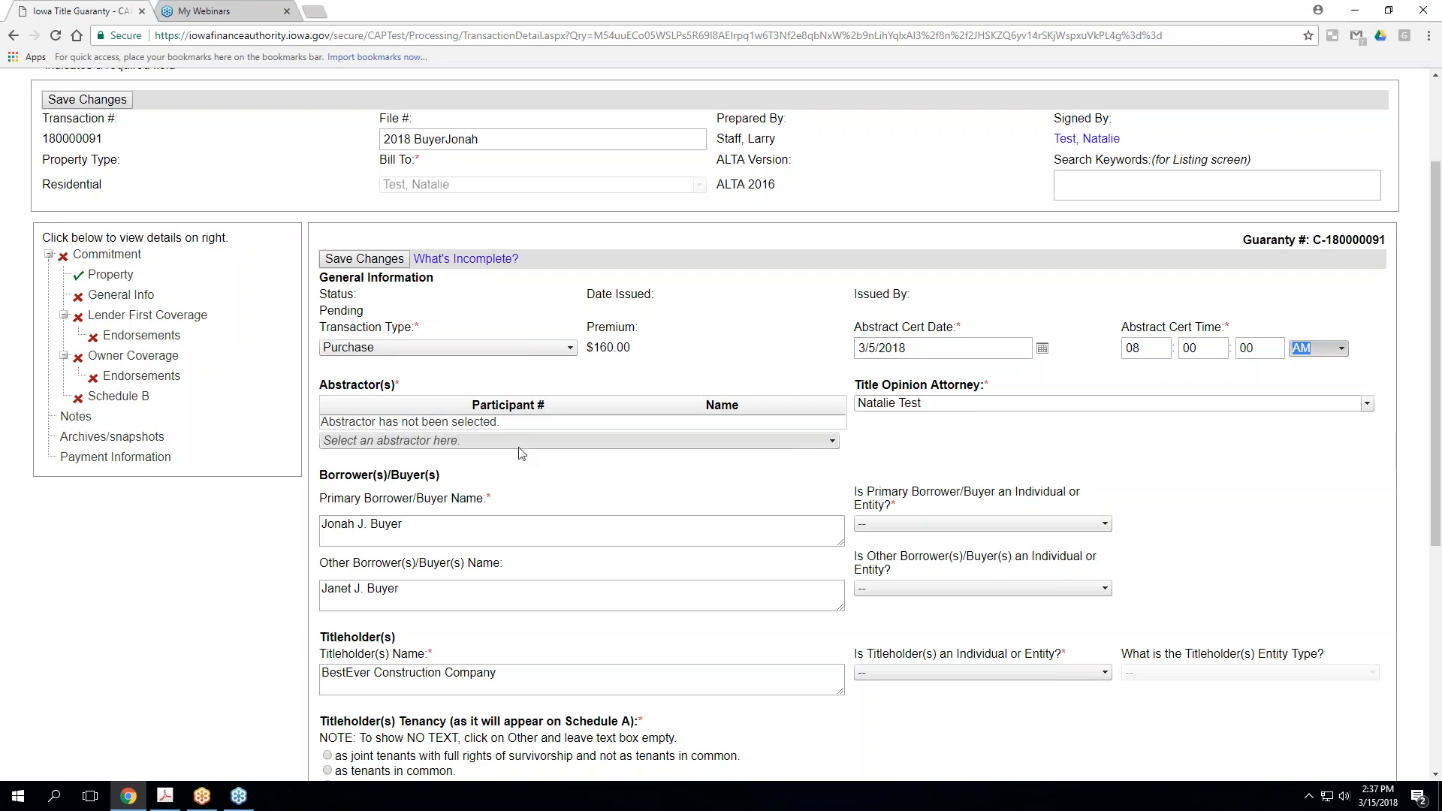
click(737, 443)
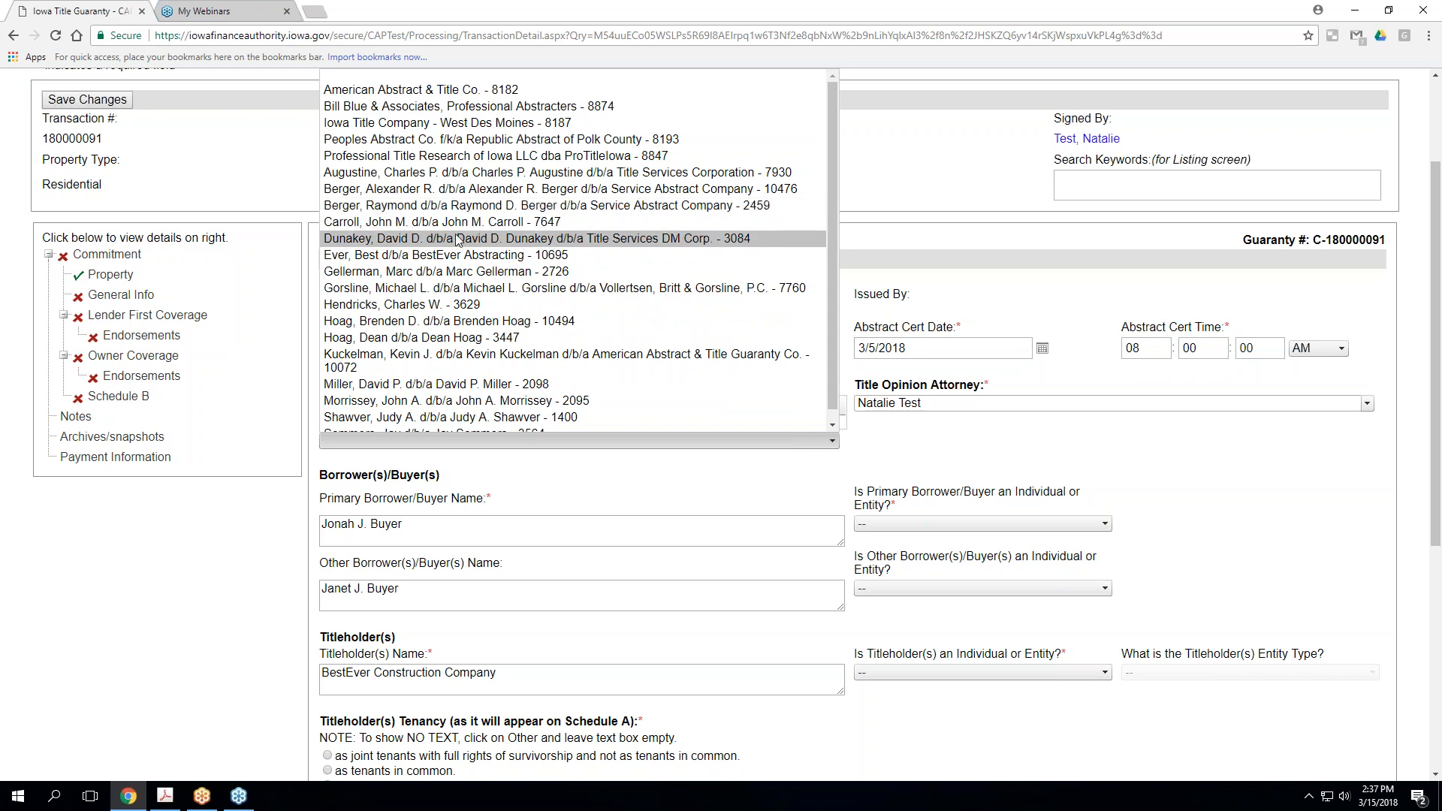
click(453, 256)
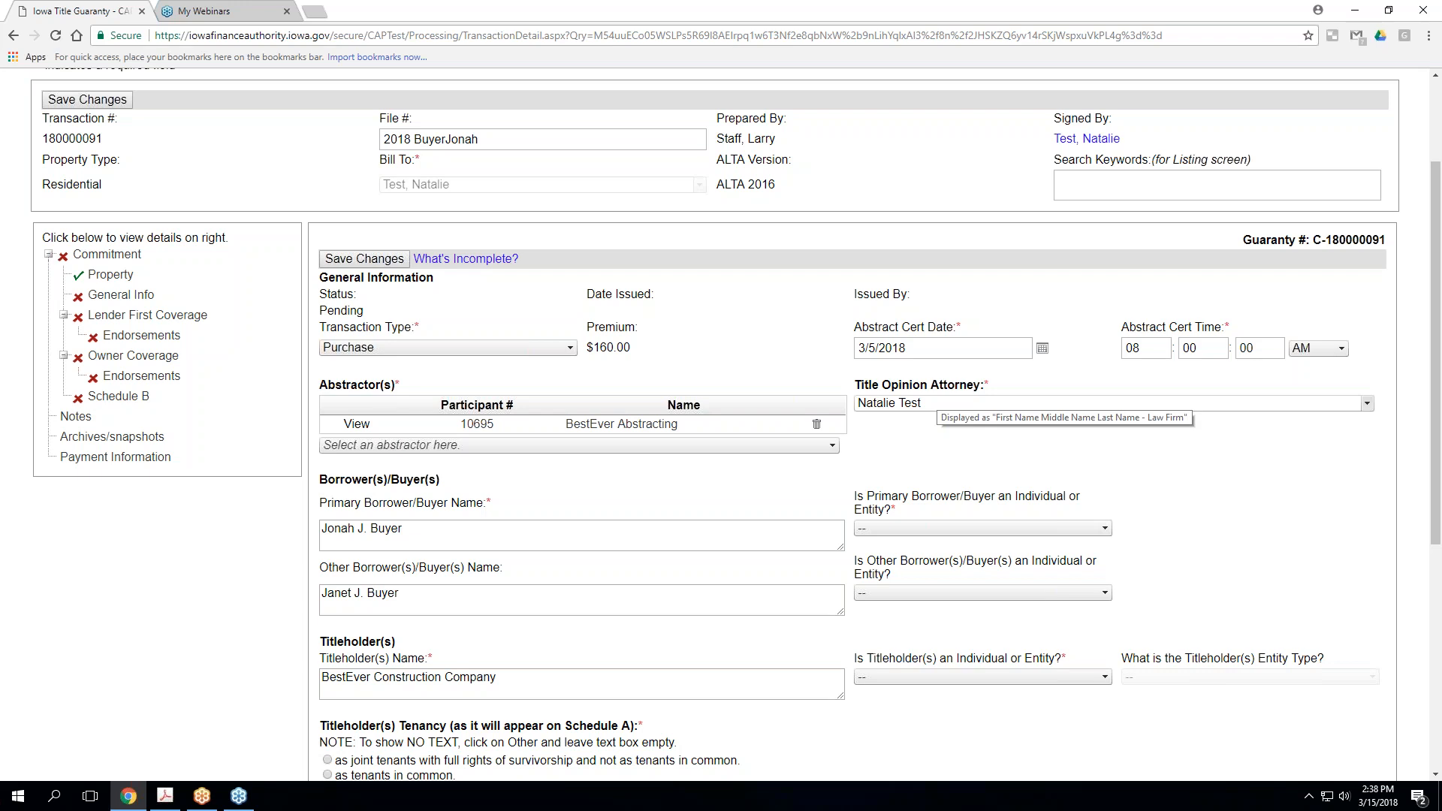
Classify both the primary borrower/buyer and the other borrower/buyer as Individual
scroll(516, 363, down, 2)
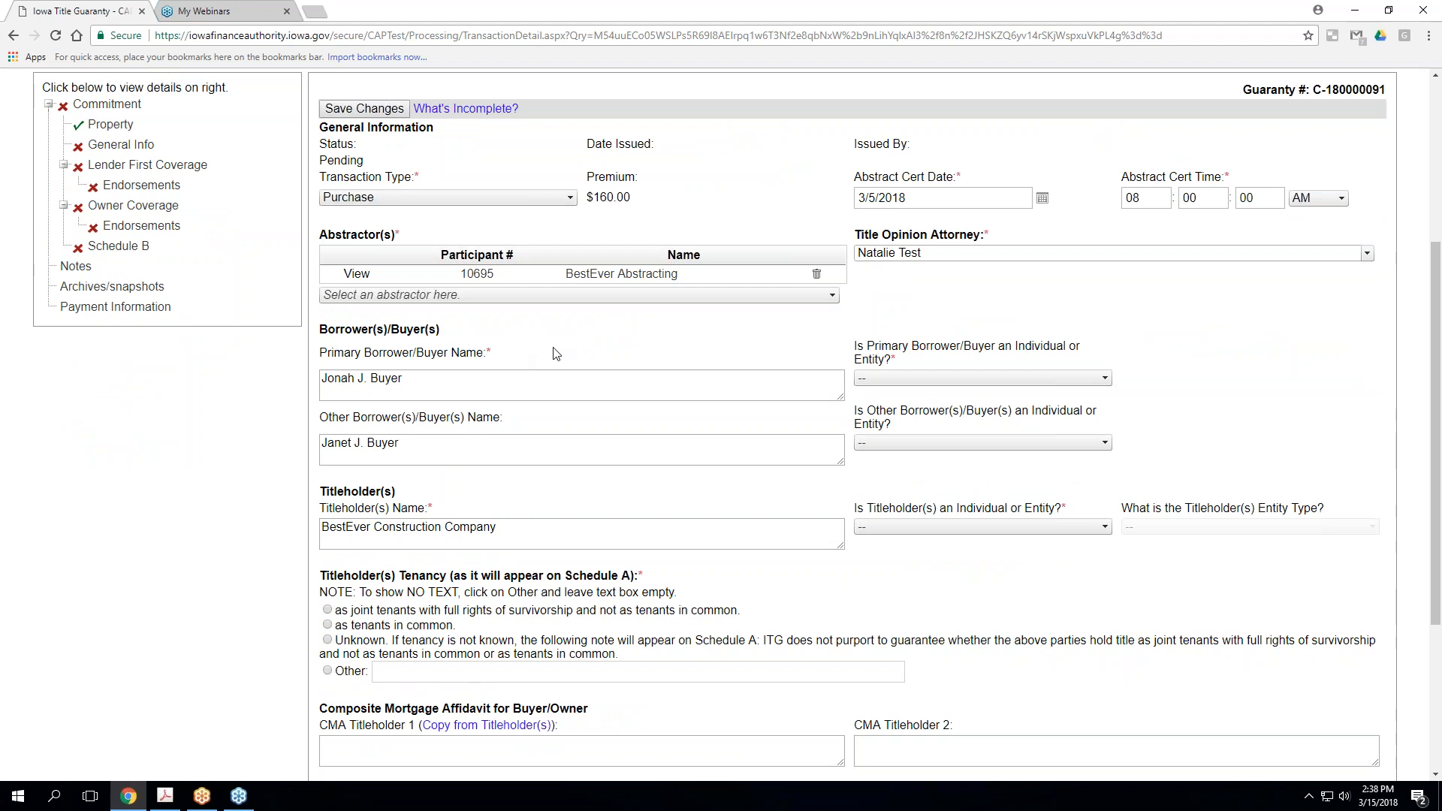
click(937, 379)
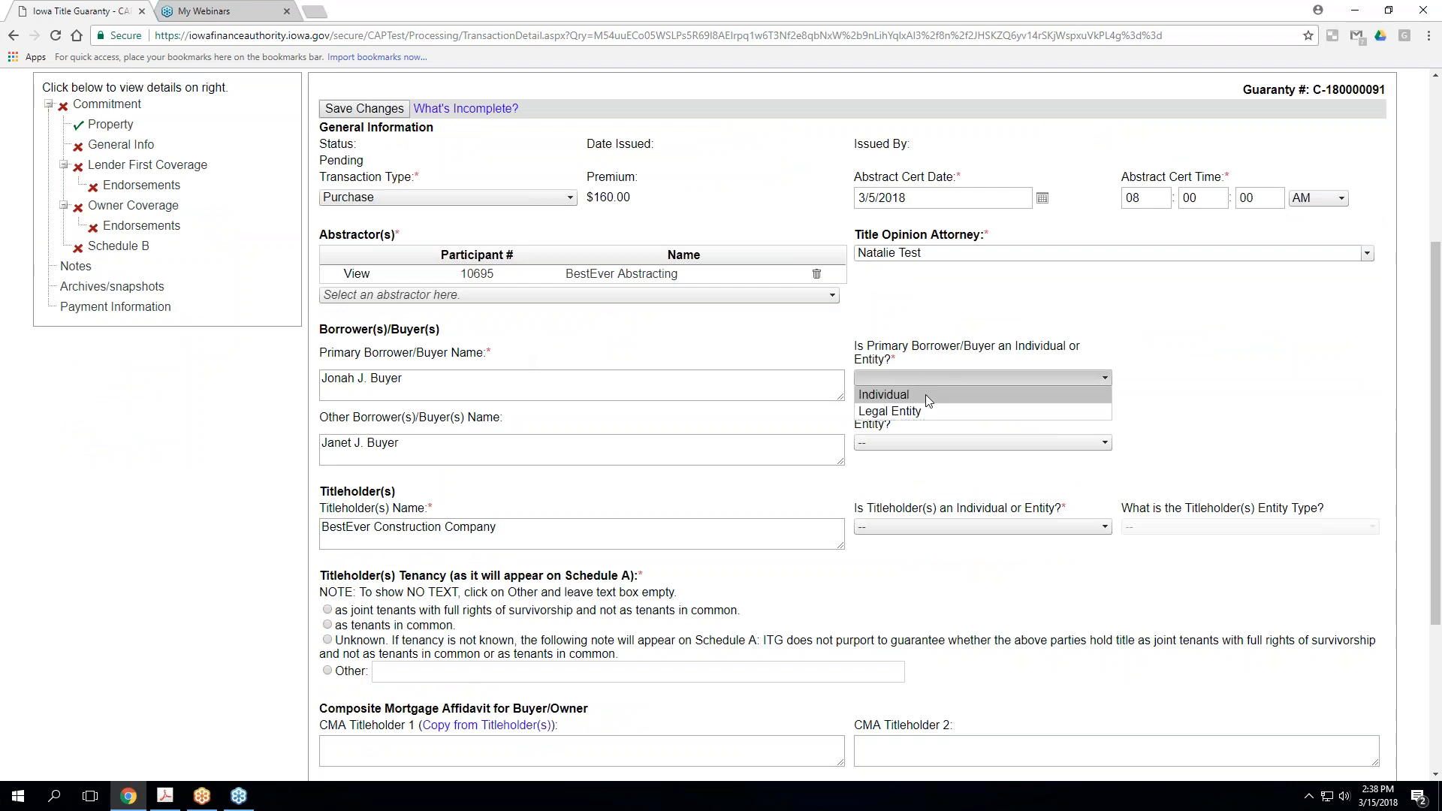
click(925, 395)
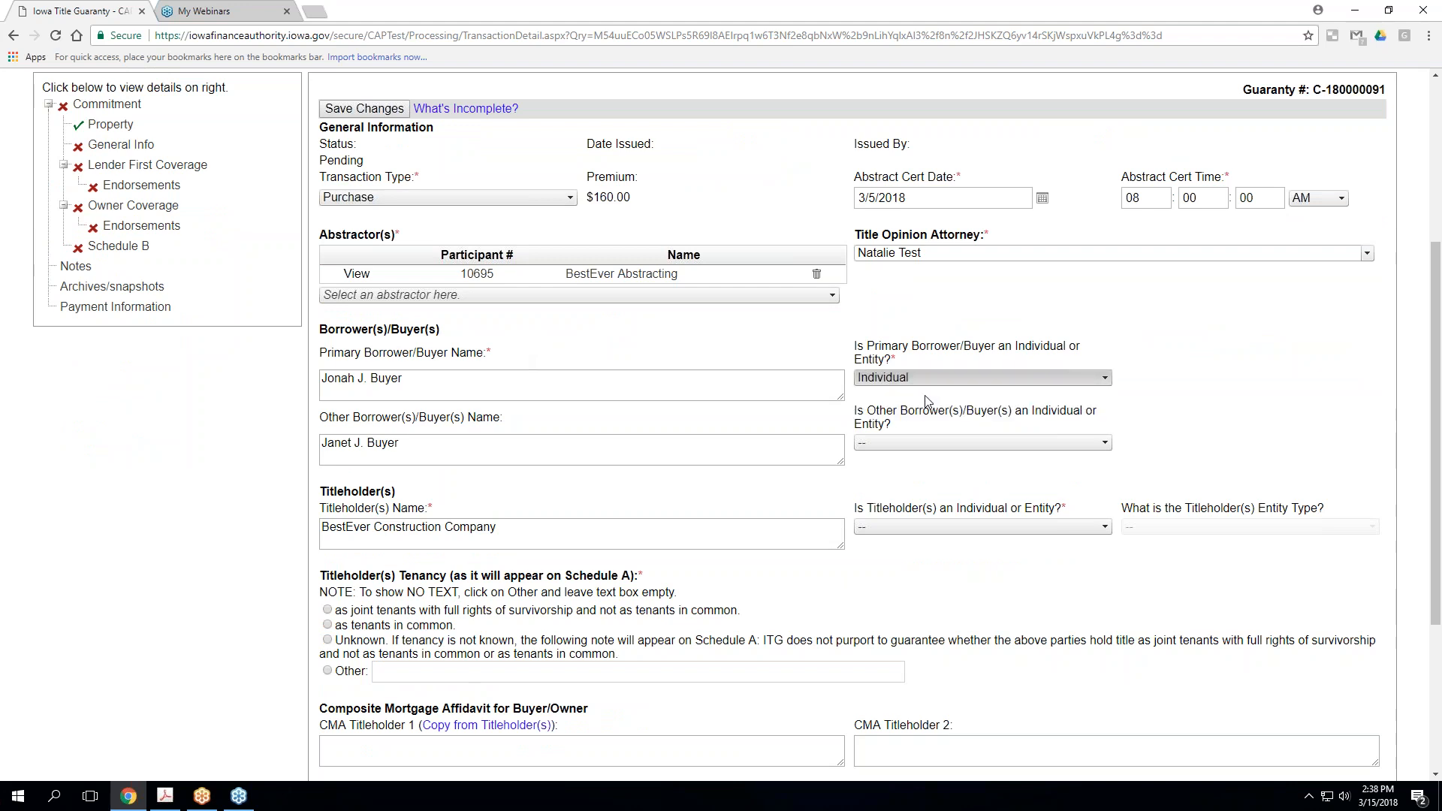
click(923, 440)
click(918, 465)
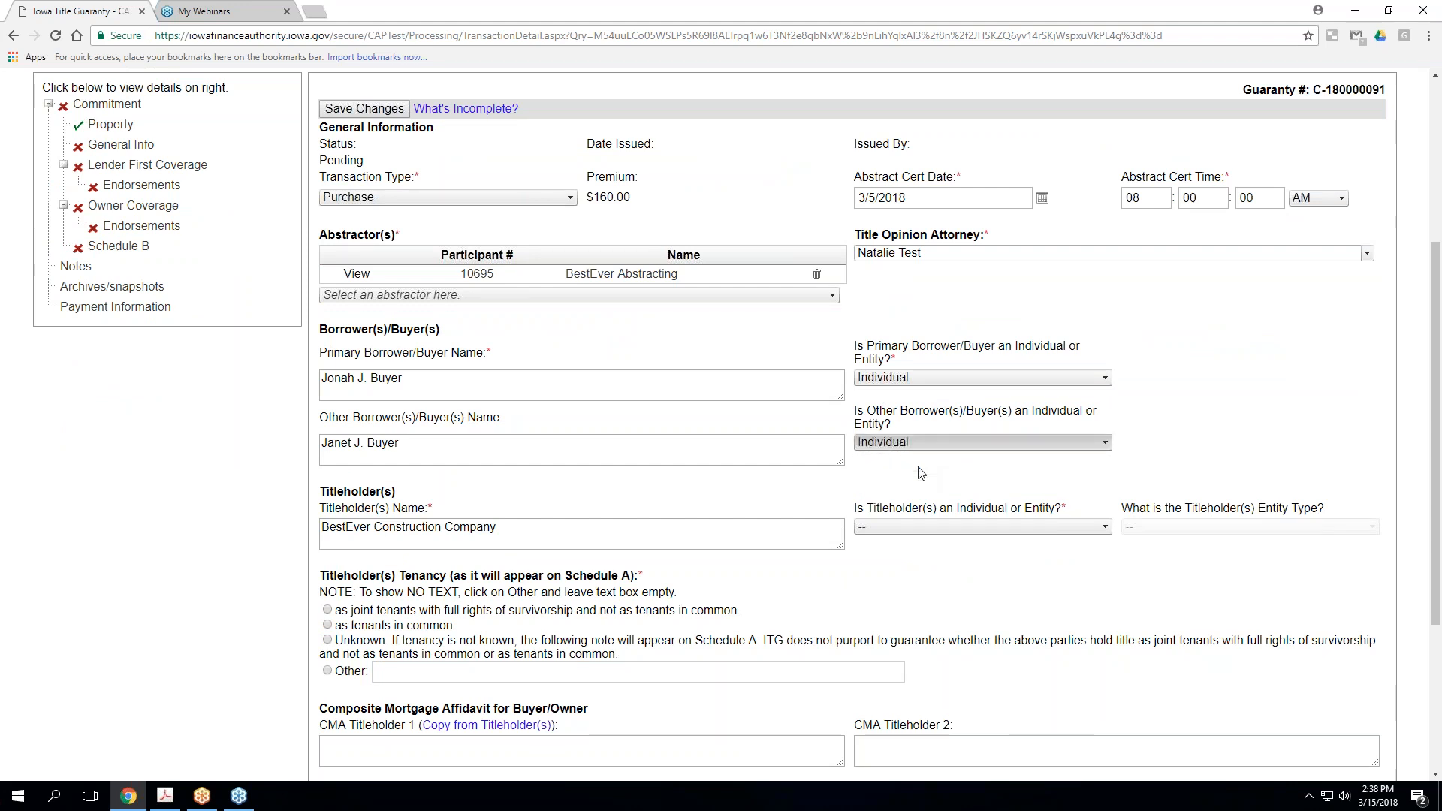
Classify the titleholder as a Legal Entity of type Corporation and set the tenancy to Other with no phrase
click(918, 525)
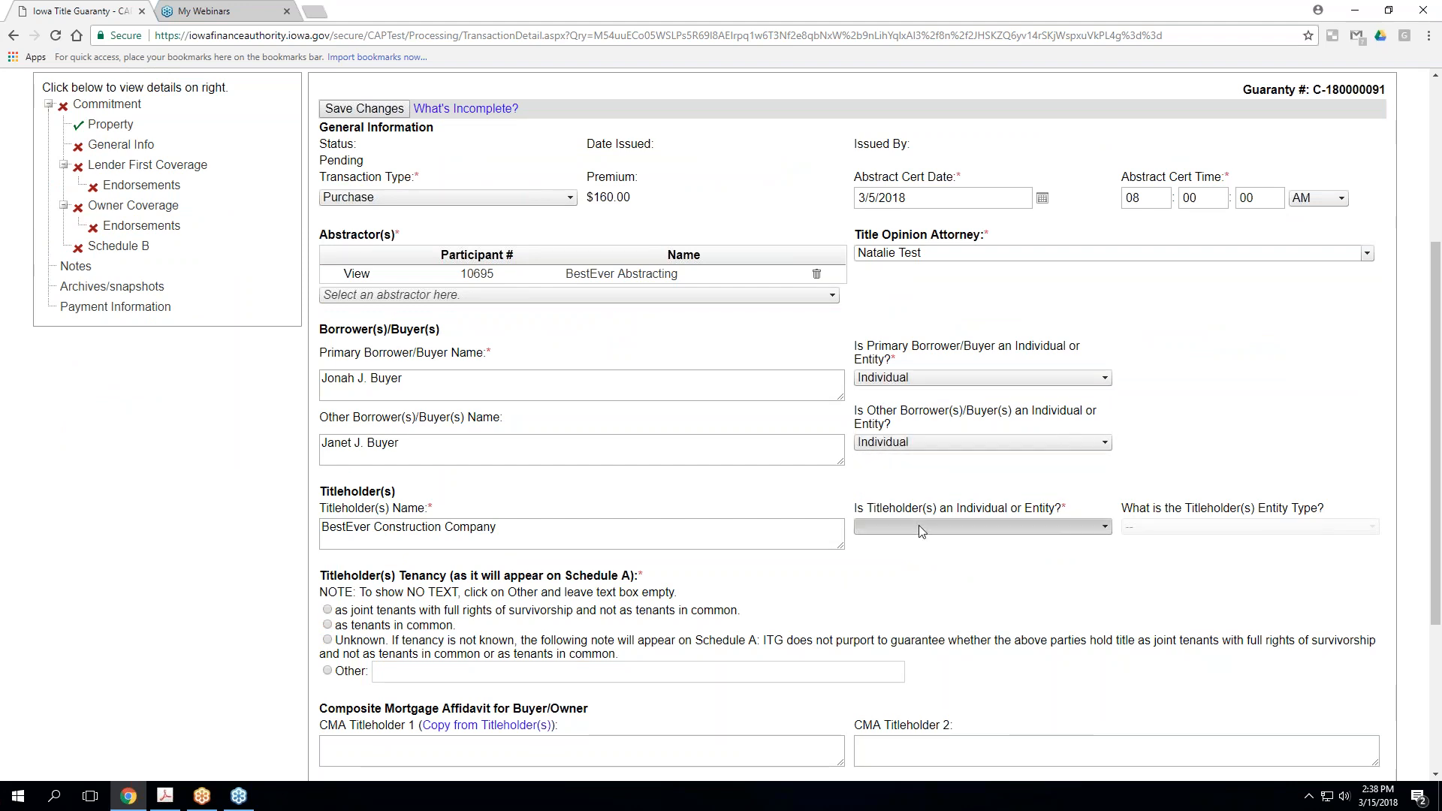
click(922, 562)
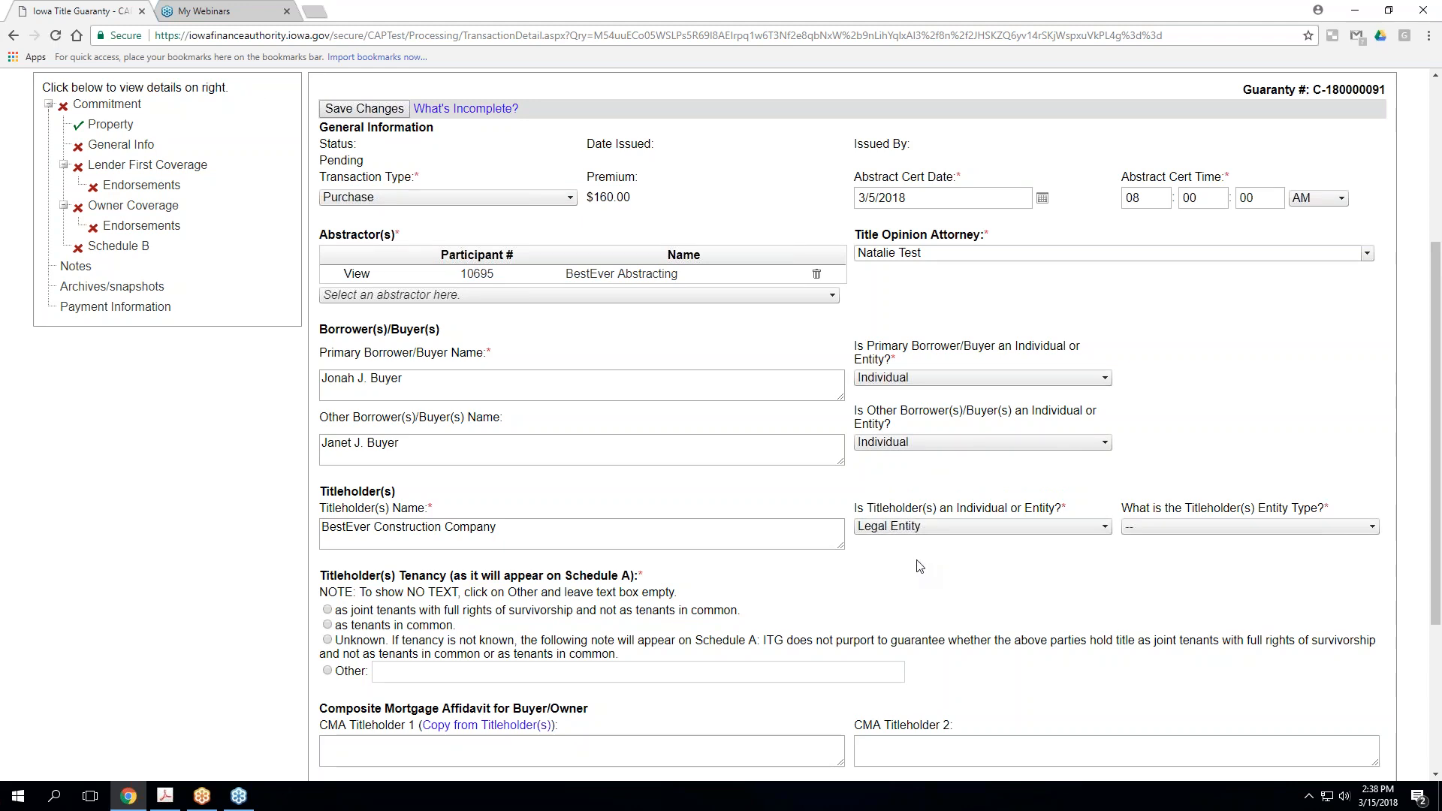
click(1164, 531)
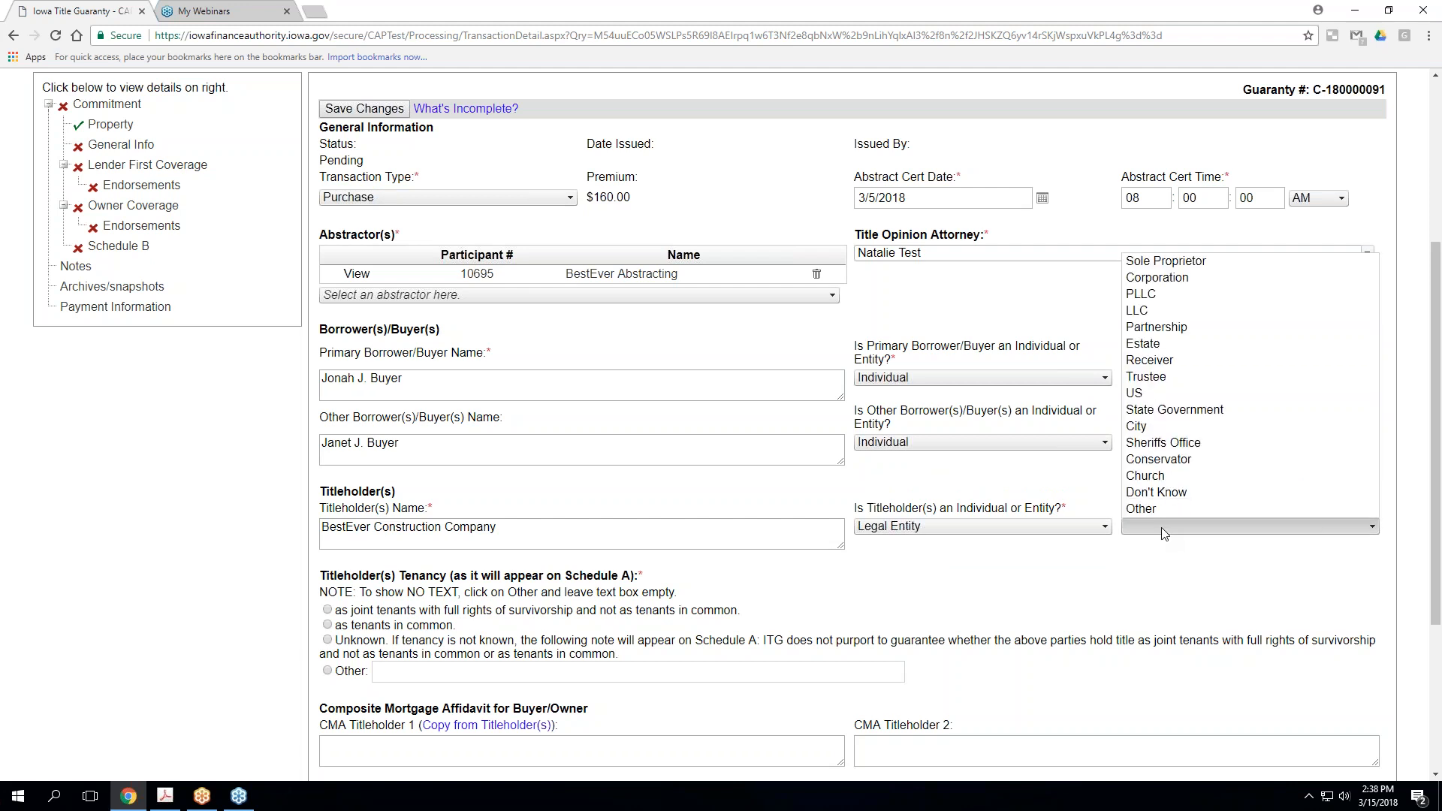
click(1139, 282)
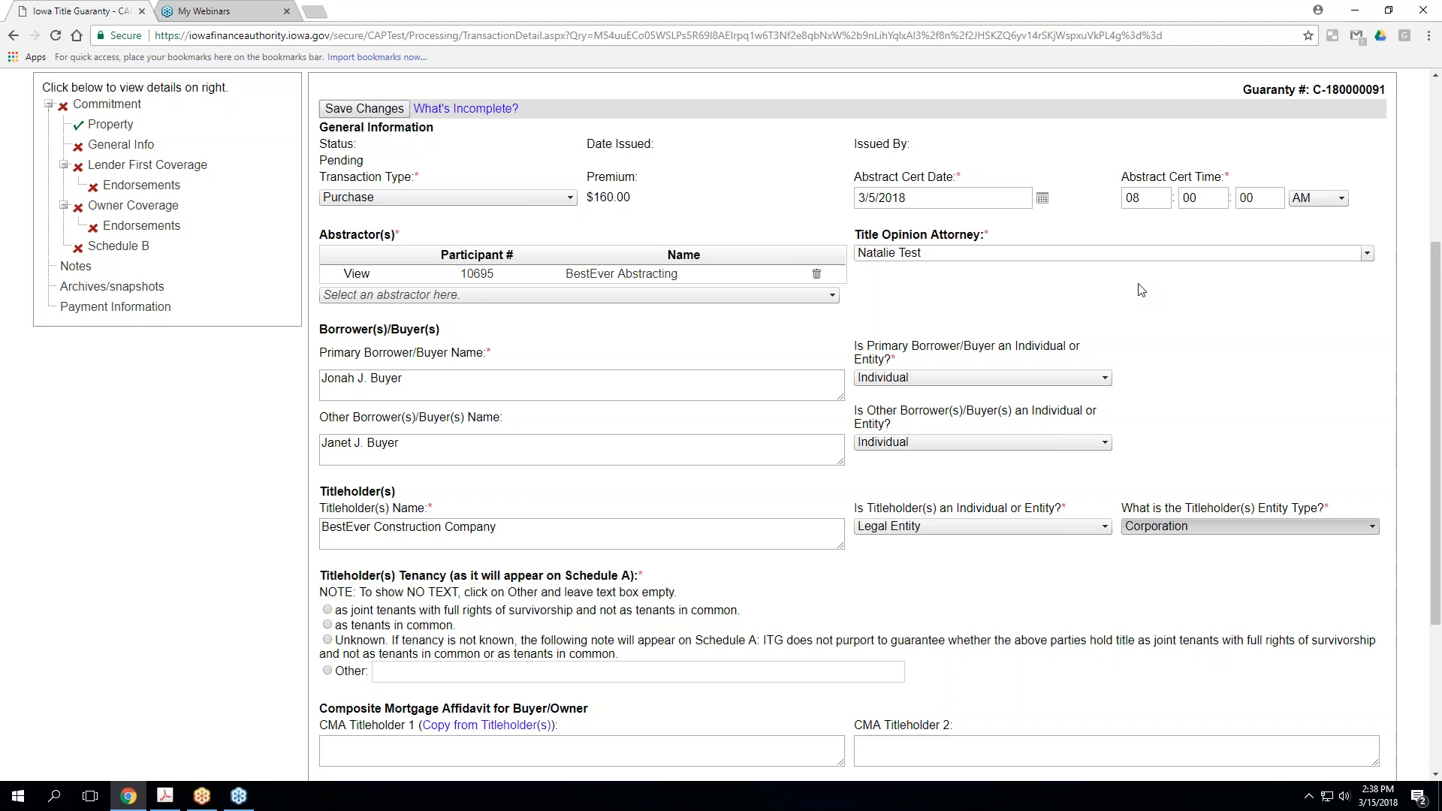
scroll(1053, 444, down, 3)
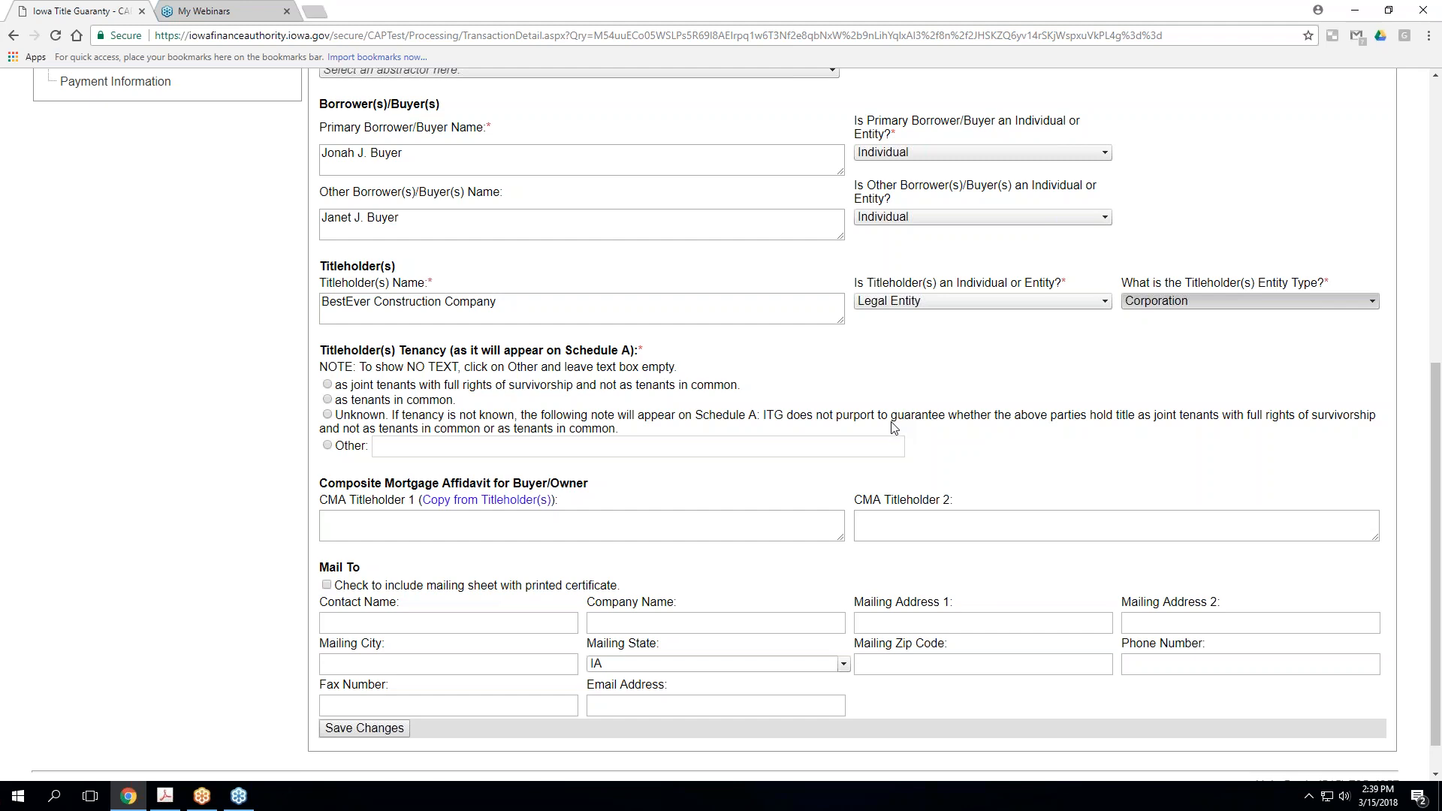
click(327, 448)
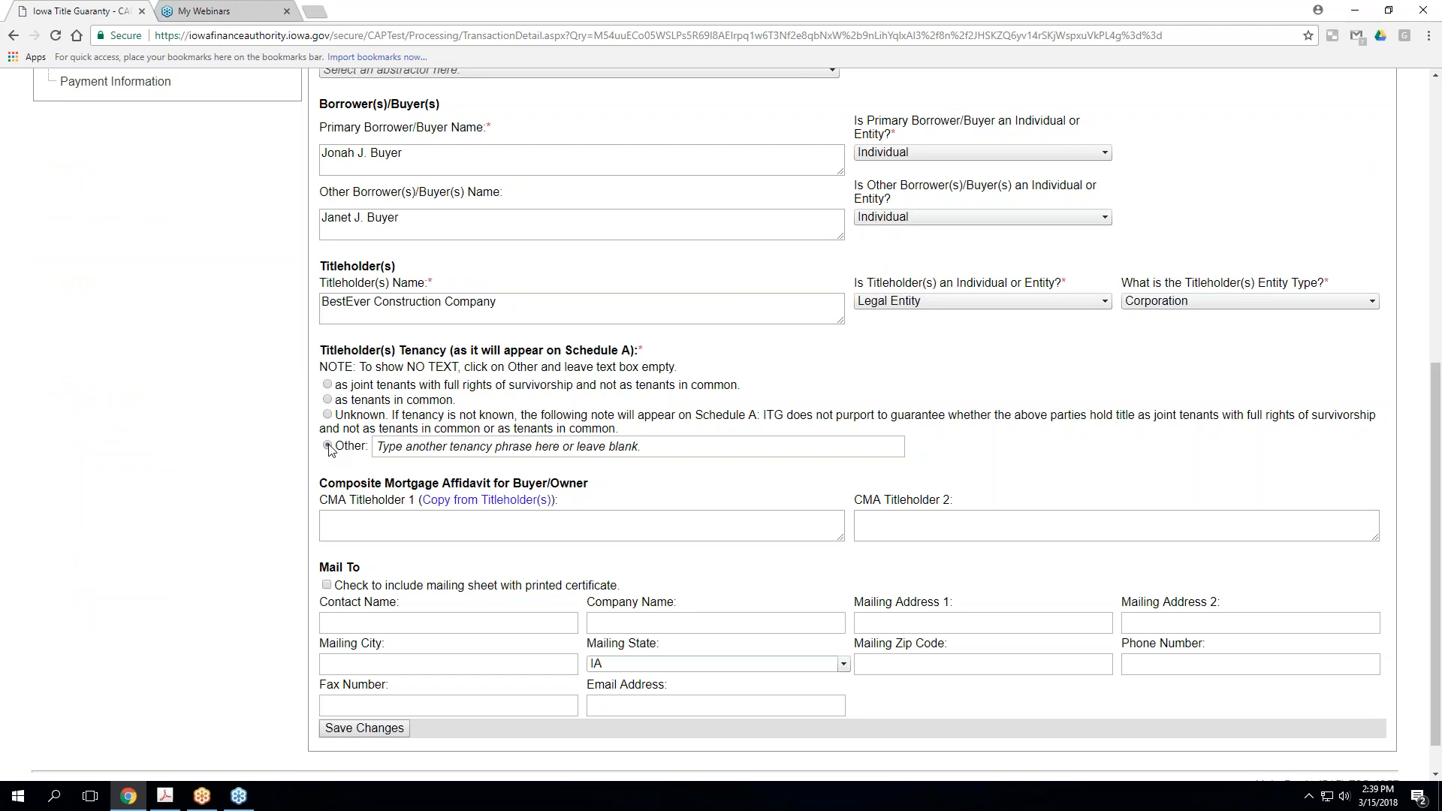
Copy the titleholder's name into CMA Titleholder 1 and save the General Info section
click(496, 501)
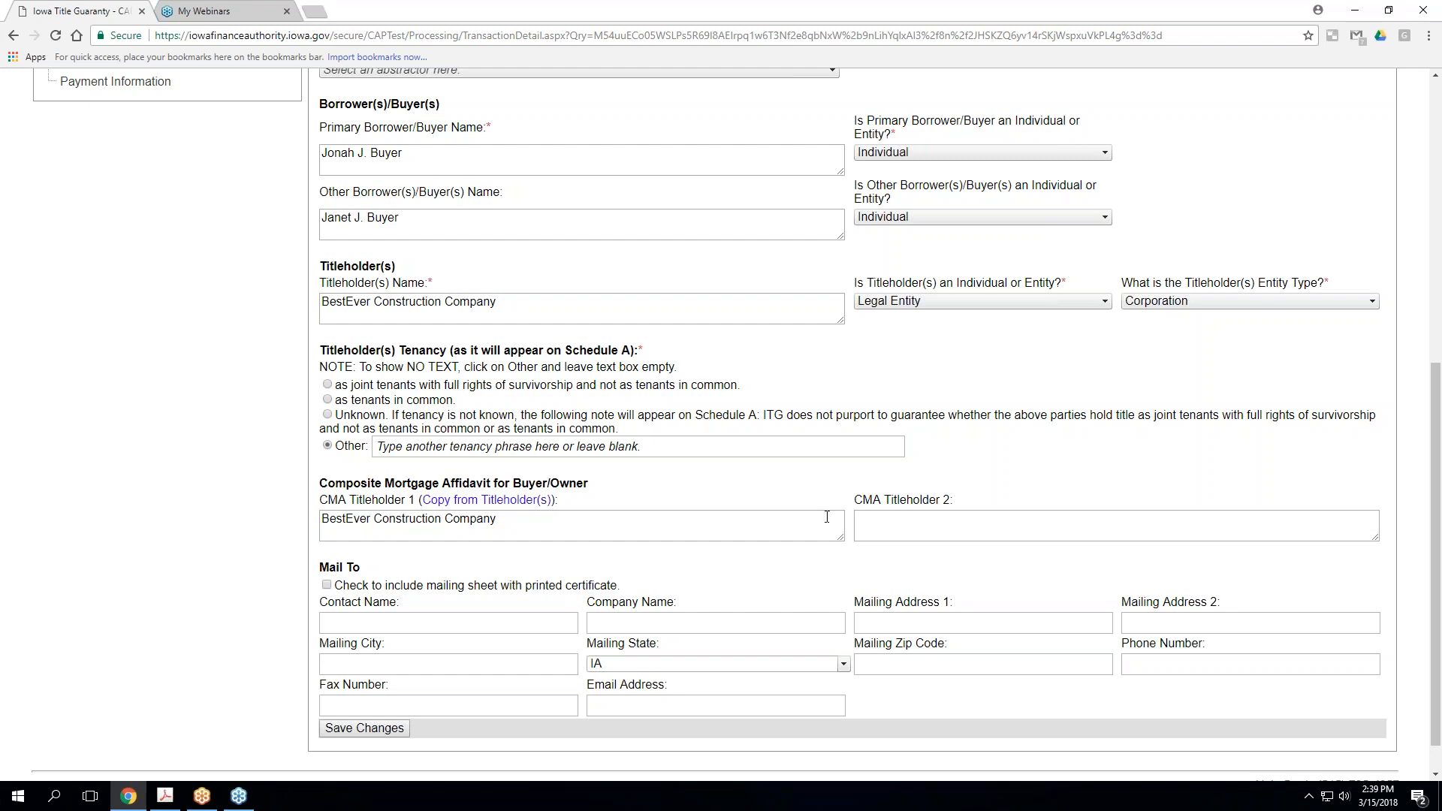
scroll(826, 516, down, 1)
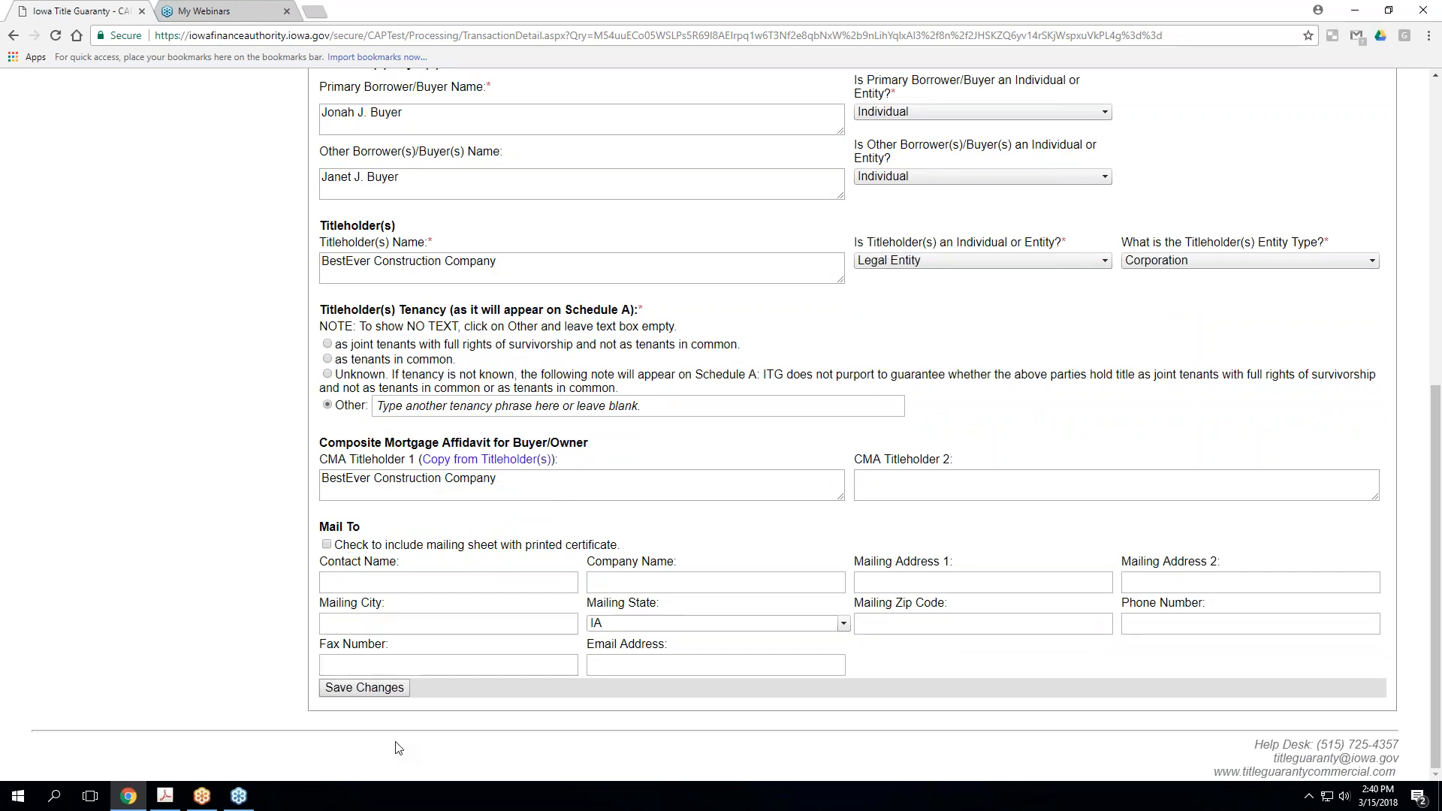
click(370, 688)
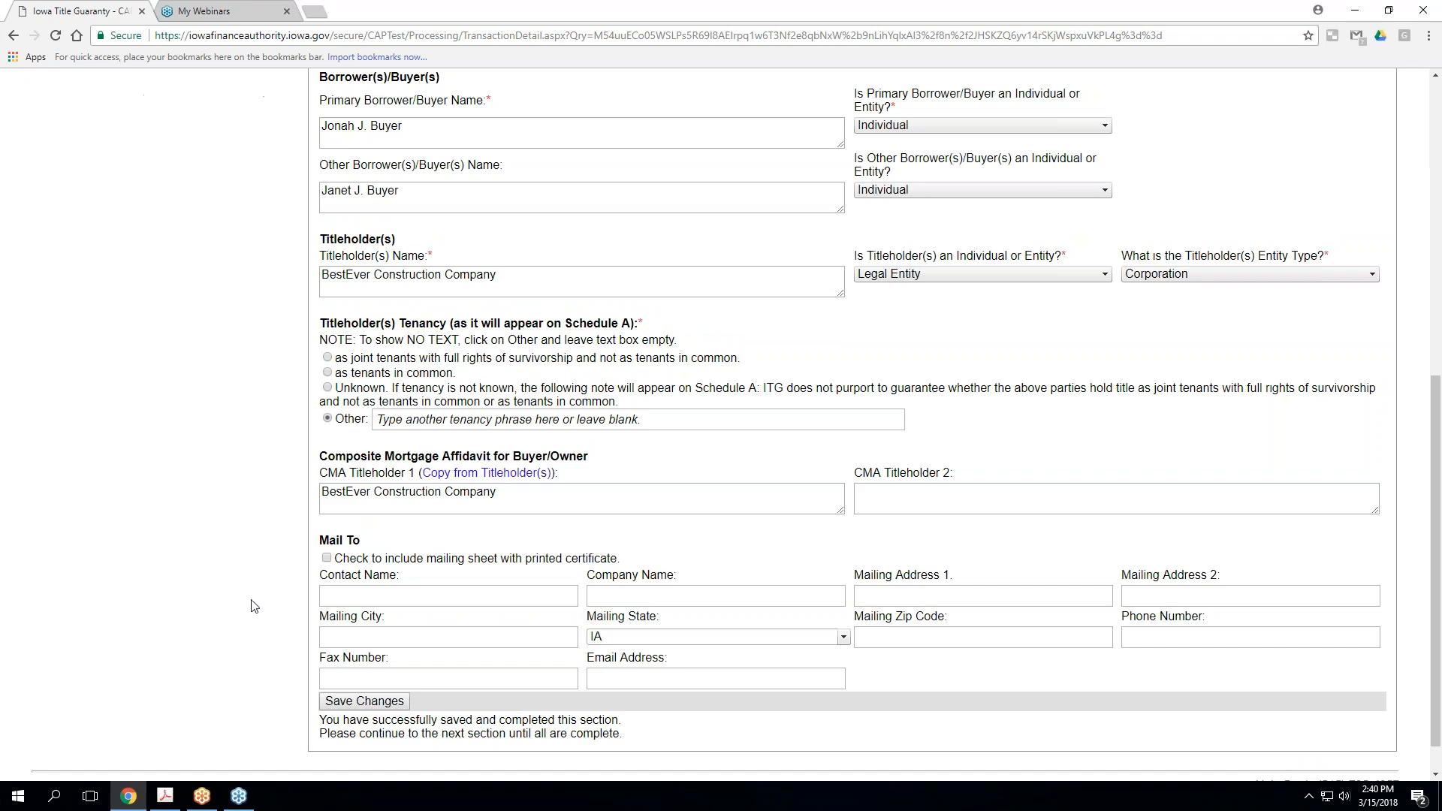
Open the Lender First Coverage section and choose Best Yet Mortgage Company as the lender, keeping the Fee Simple sale type
scroll(282, 563, up, 5)
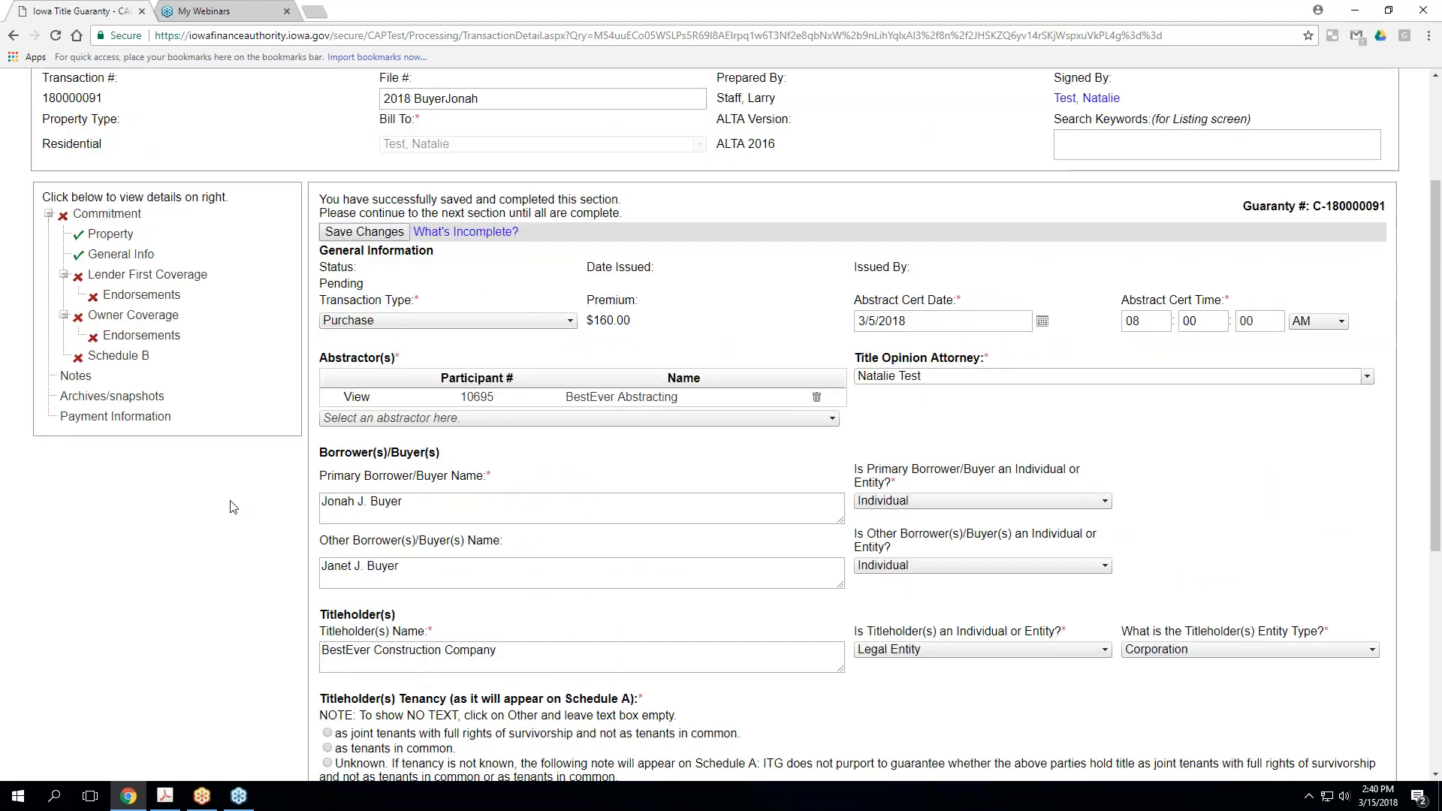
click(140, 277)
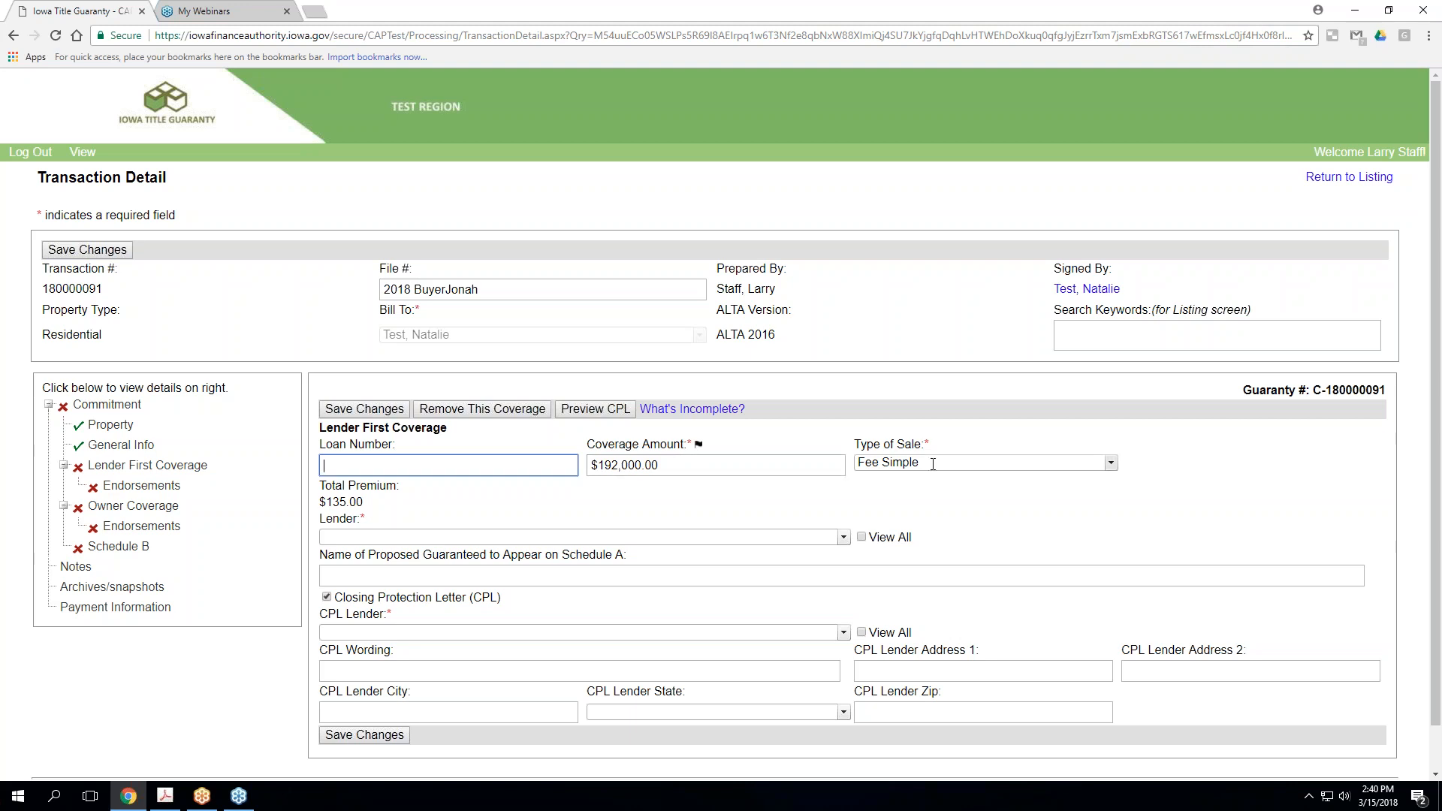
click(1109, 461)
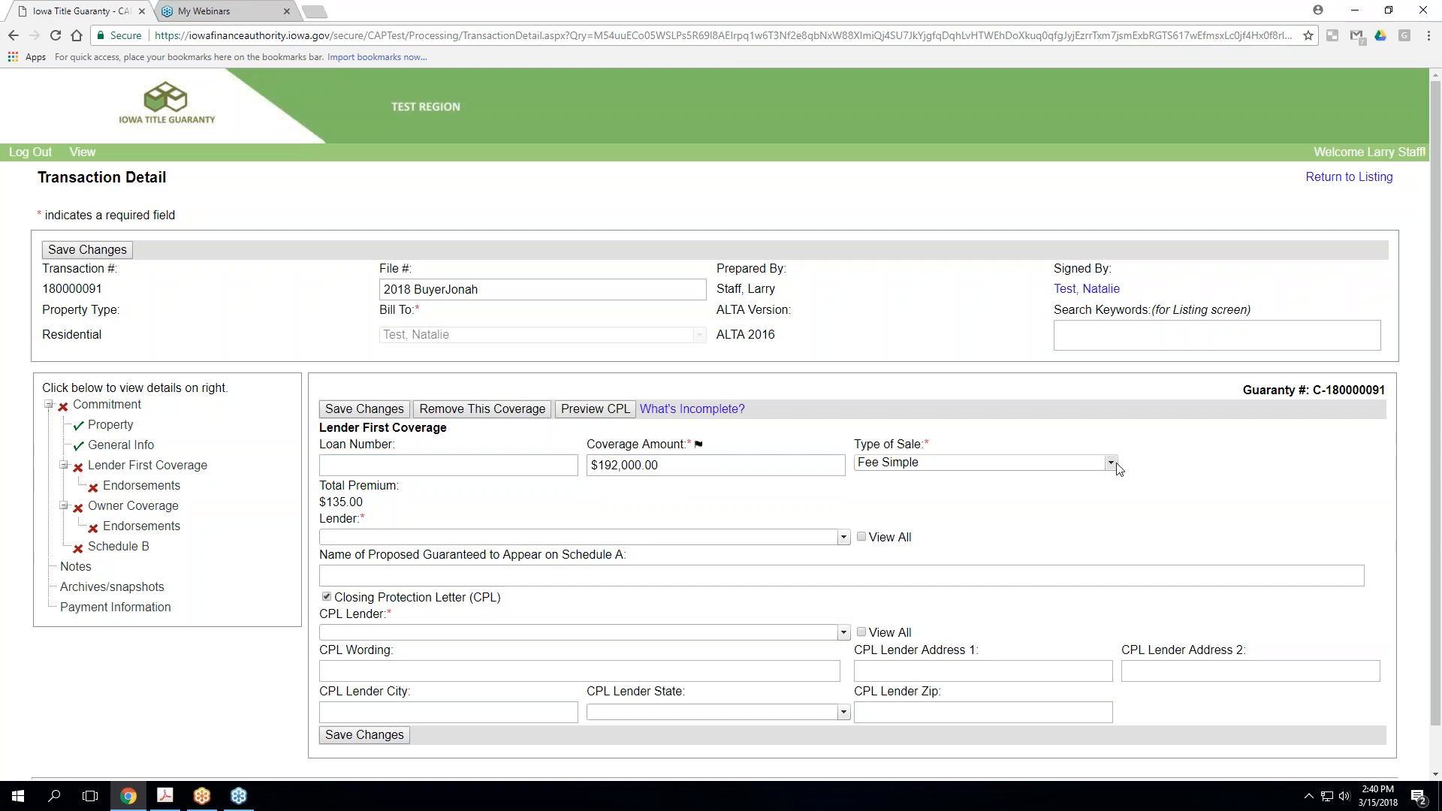
click(1116, 465)
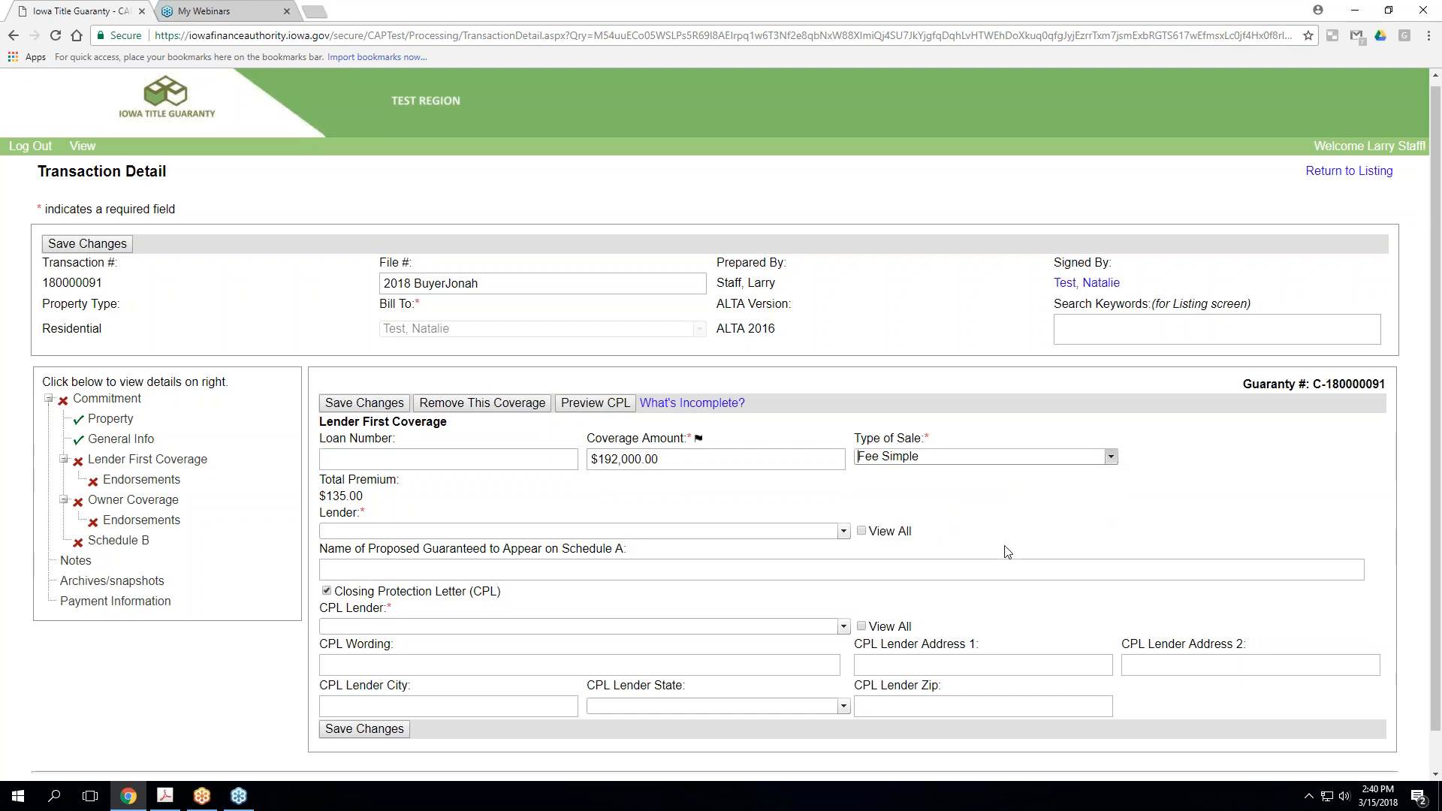
scroll(1005, 552, down, 1)
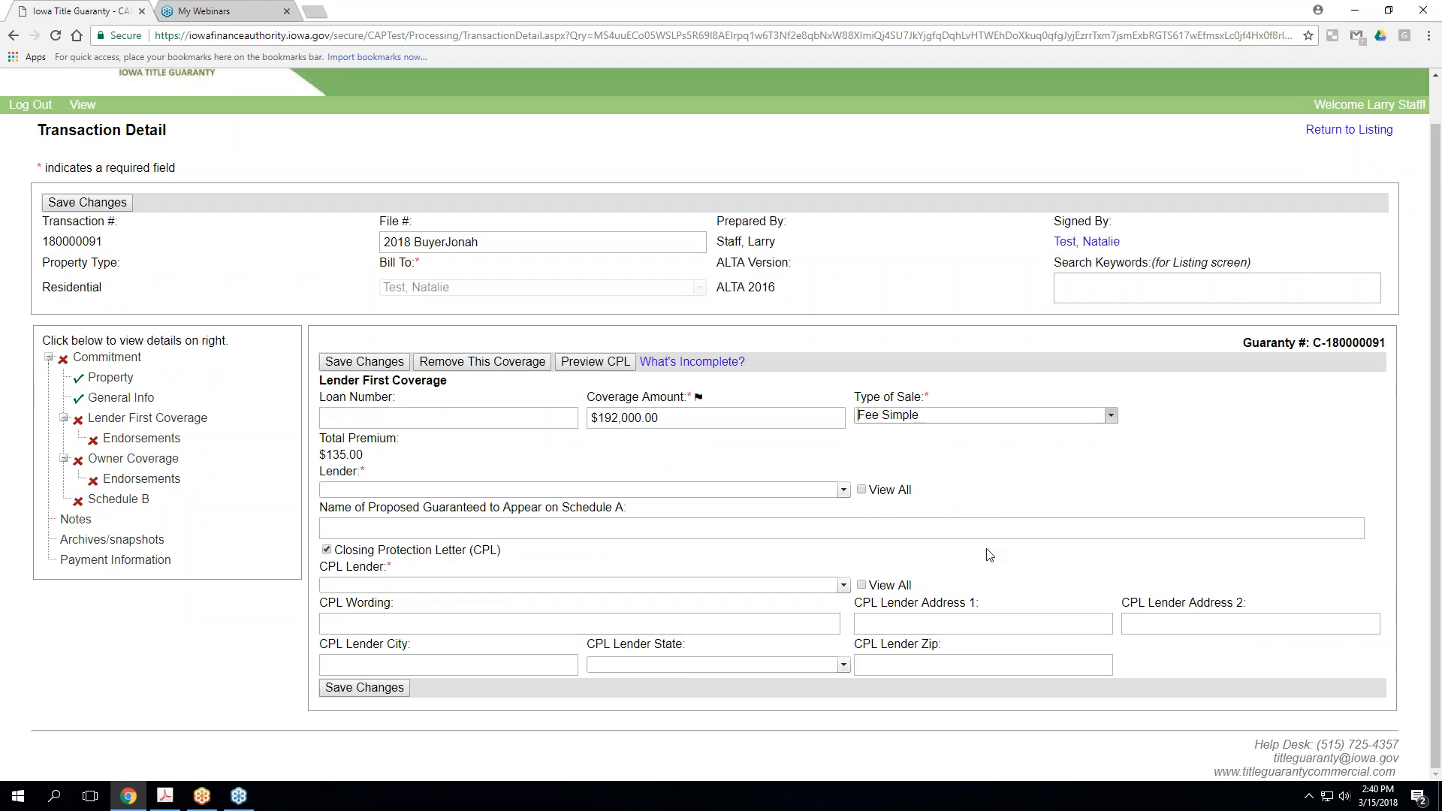
click(844, 489)
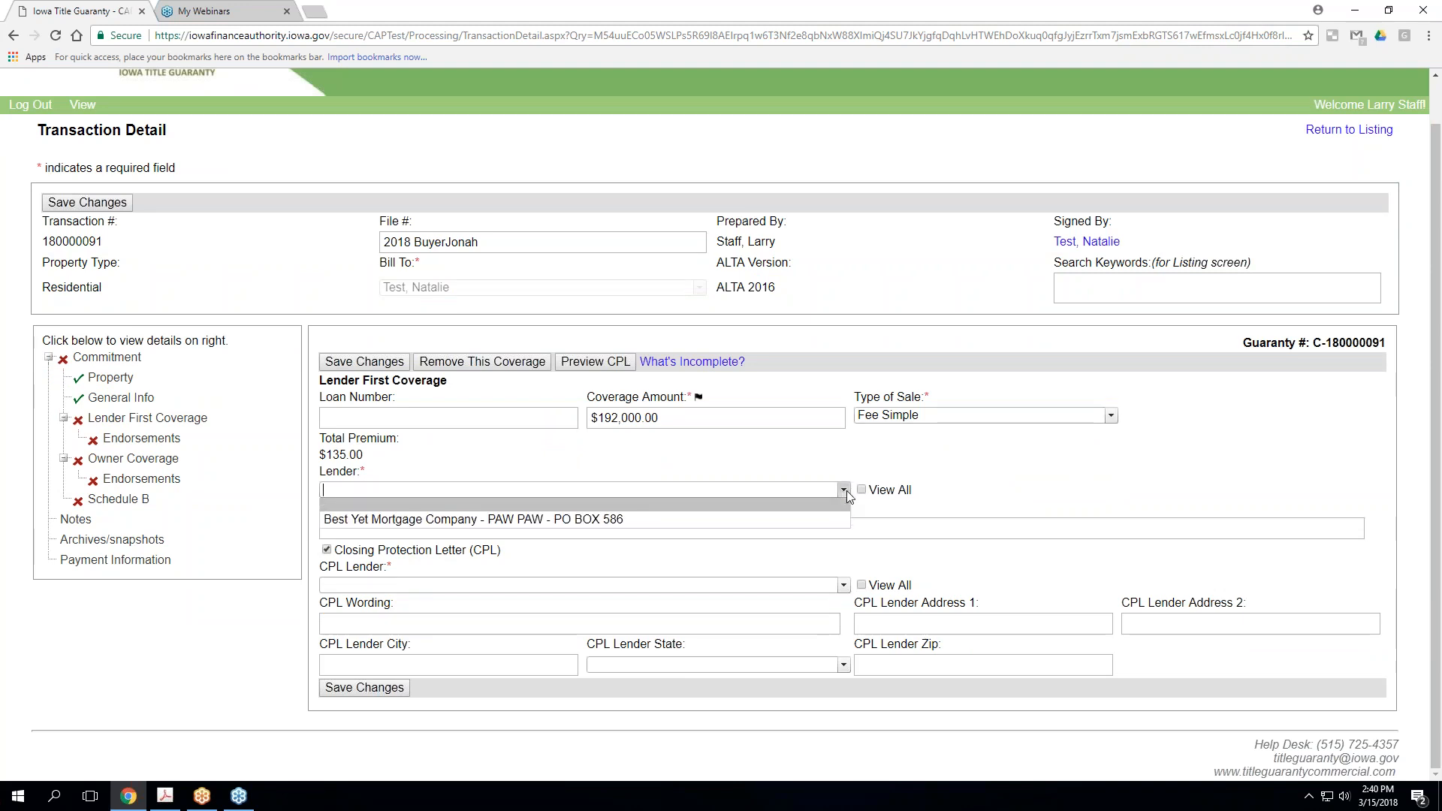
click(495, 520)
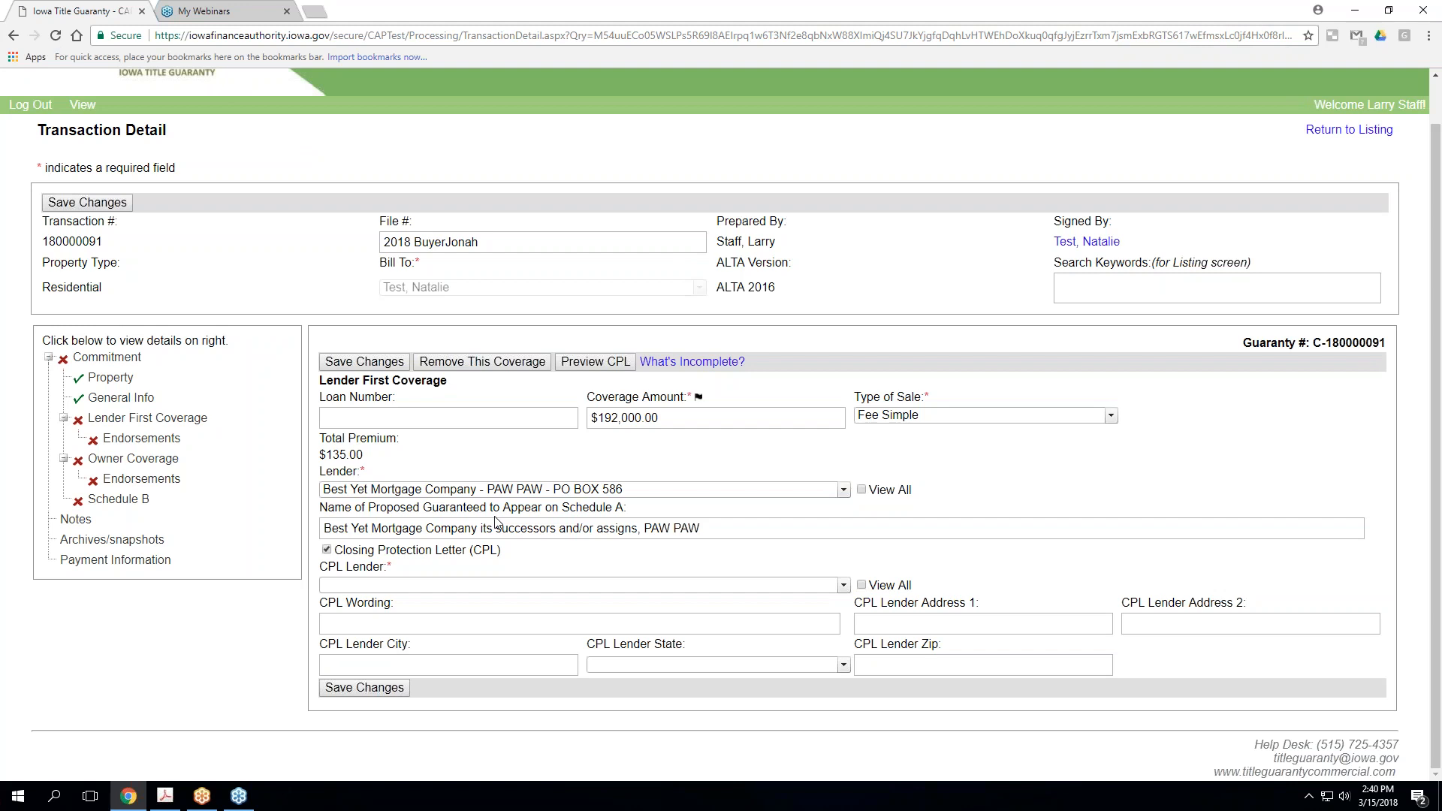
Show all lenders for the Lender field, search for "best" and select Best Yet Mortgage Company
click(862, 490)
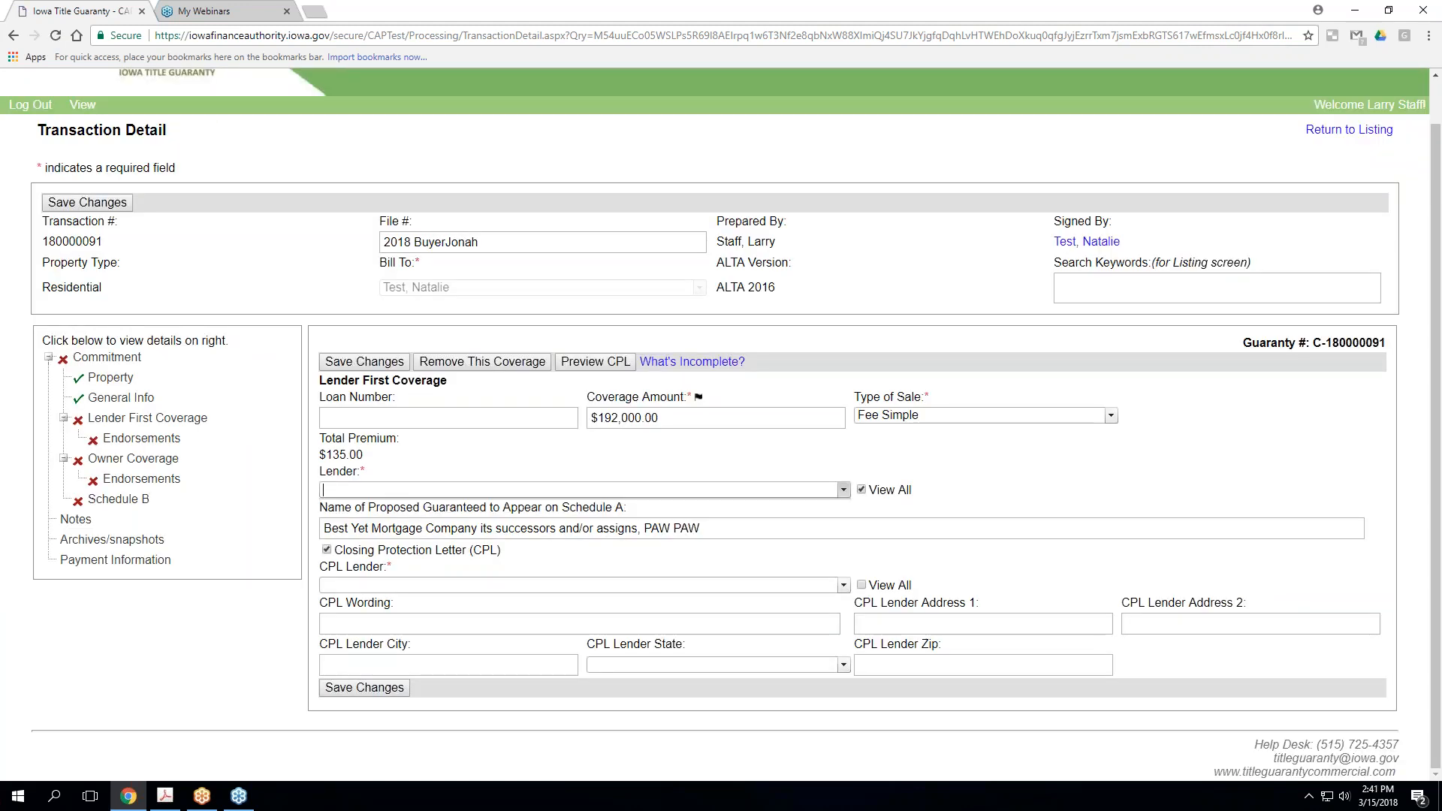
text(best)
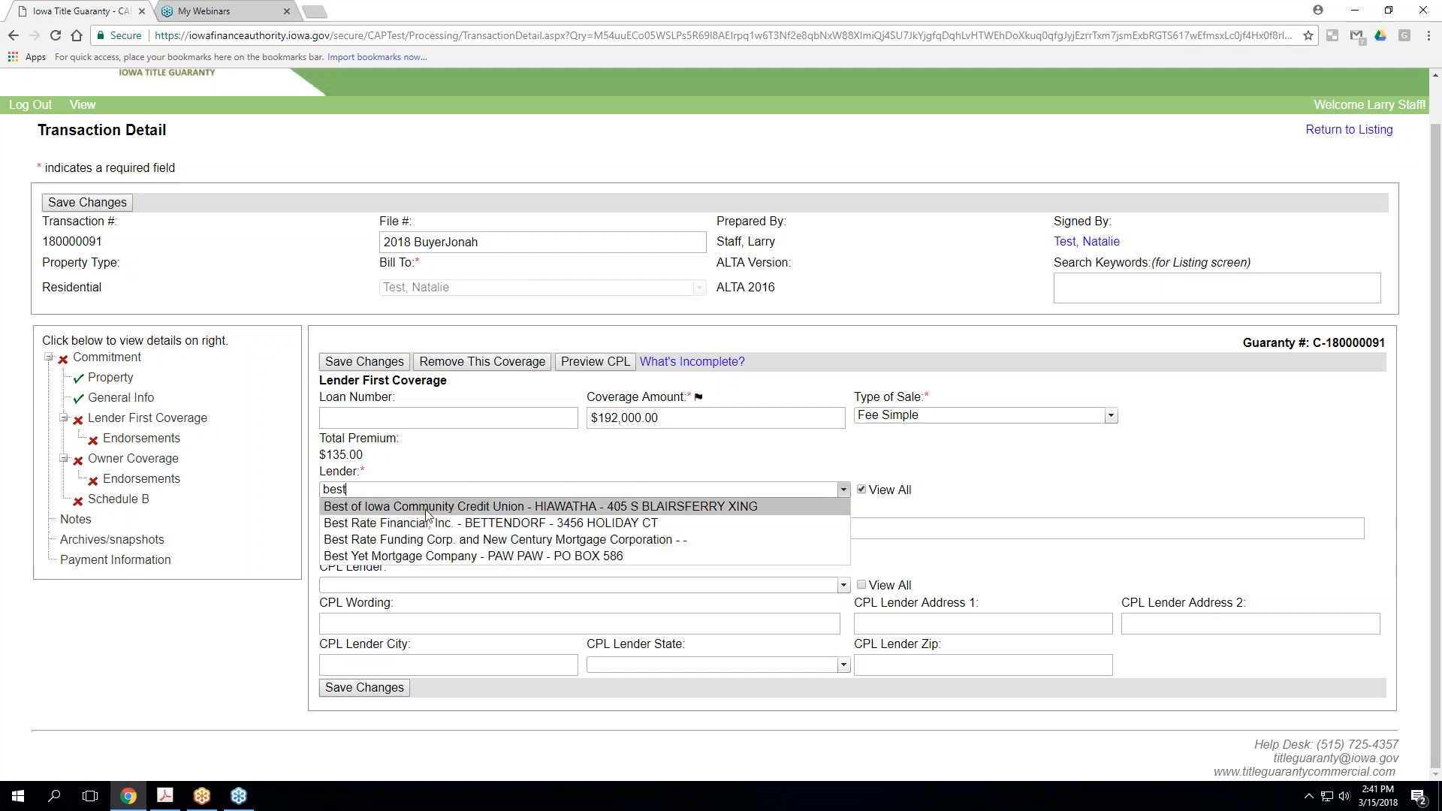
click(458, 556)
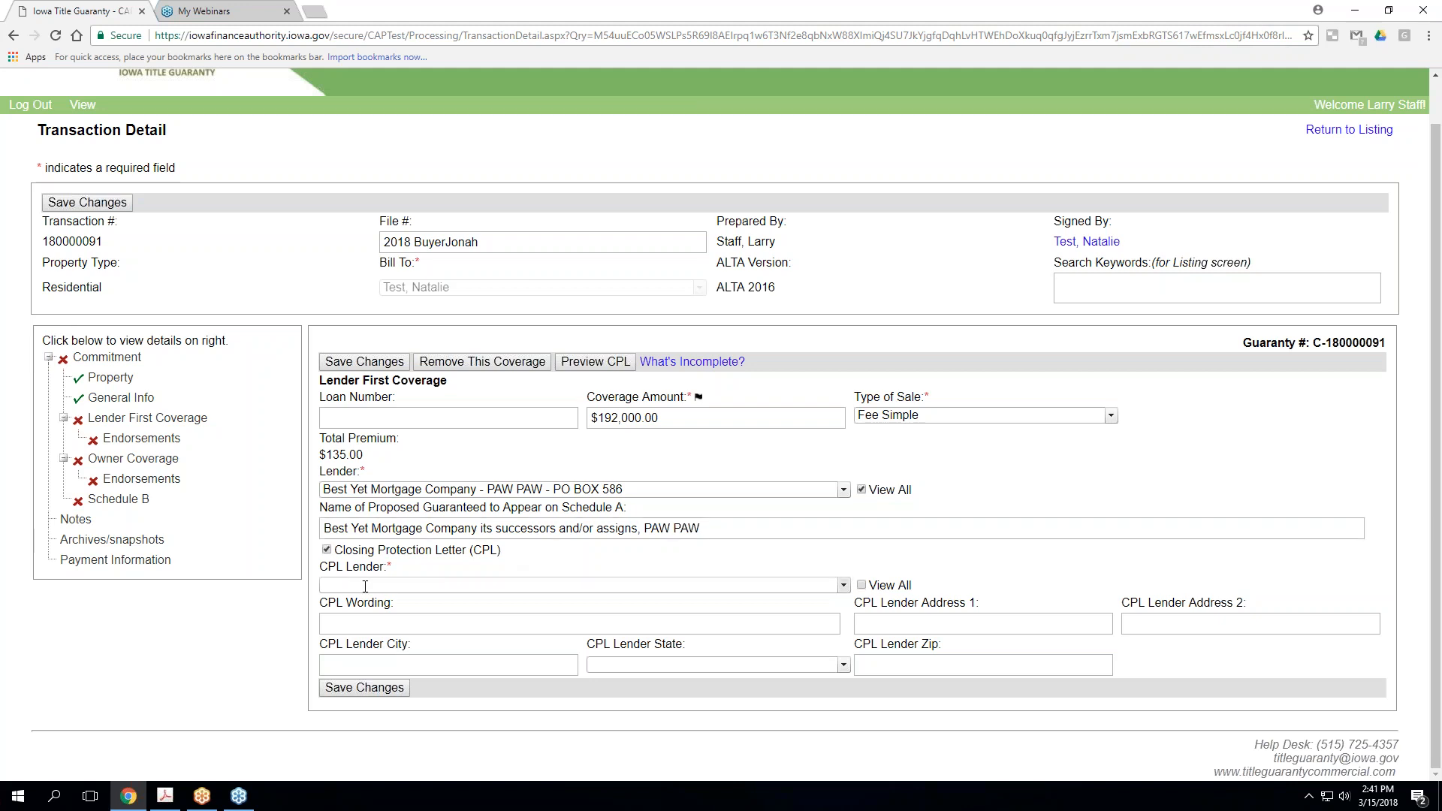
Select Best Yet Mortgage Company as the CPL lender, and switch the Closing Protection Letter off and back on
click(843, 585)
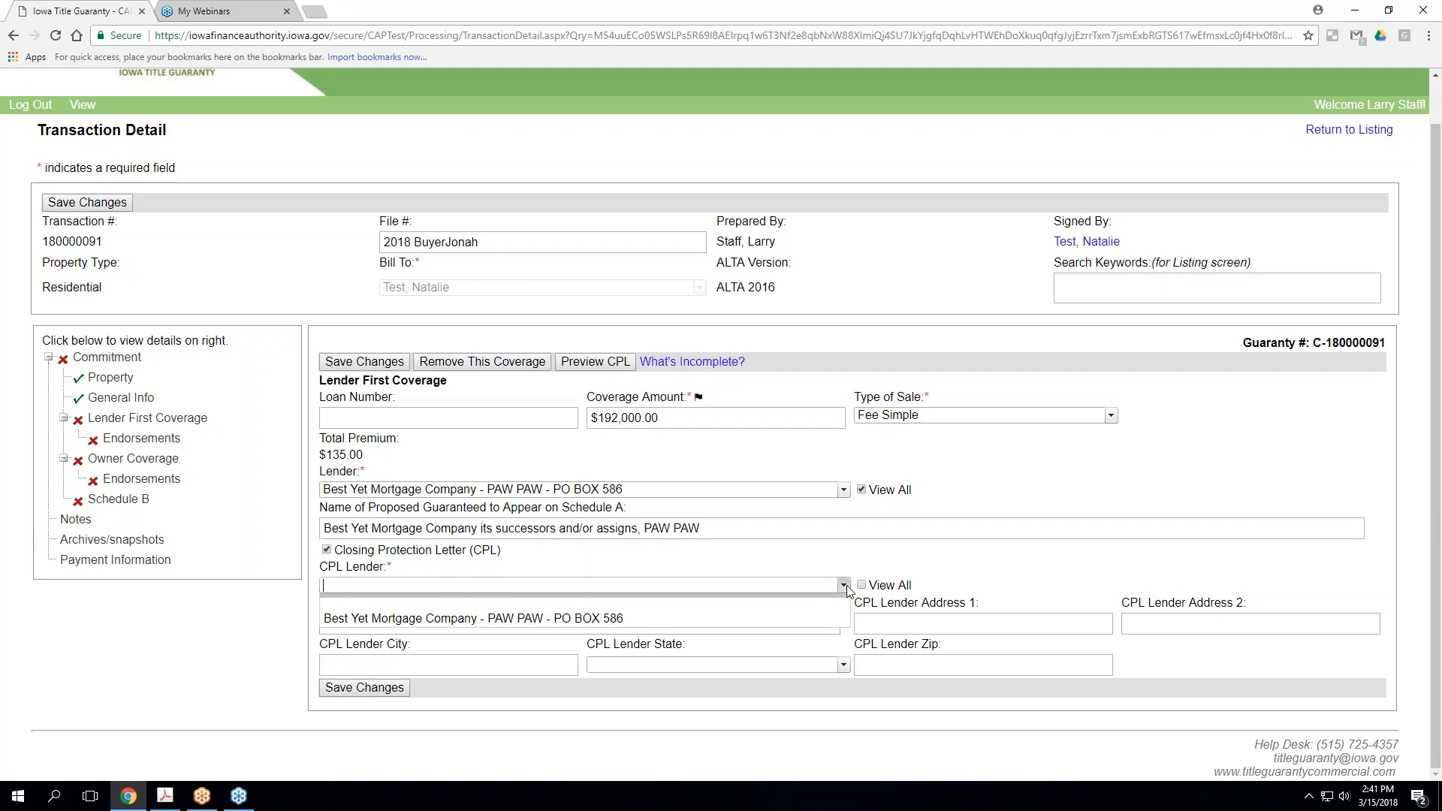
click(678, 626)
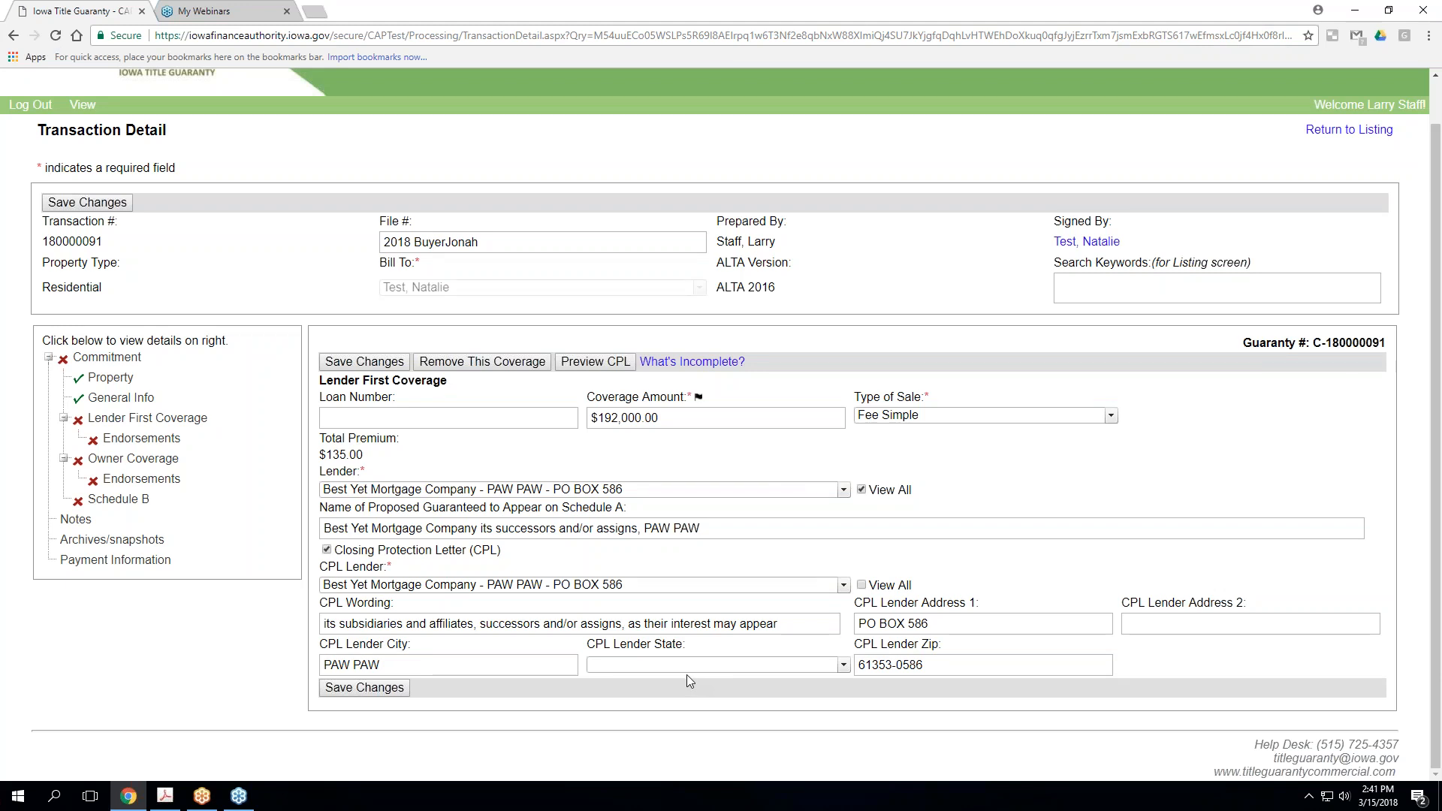
click(327, 551)
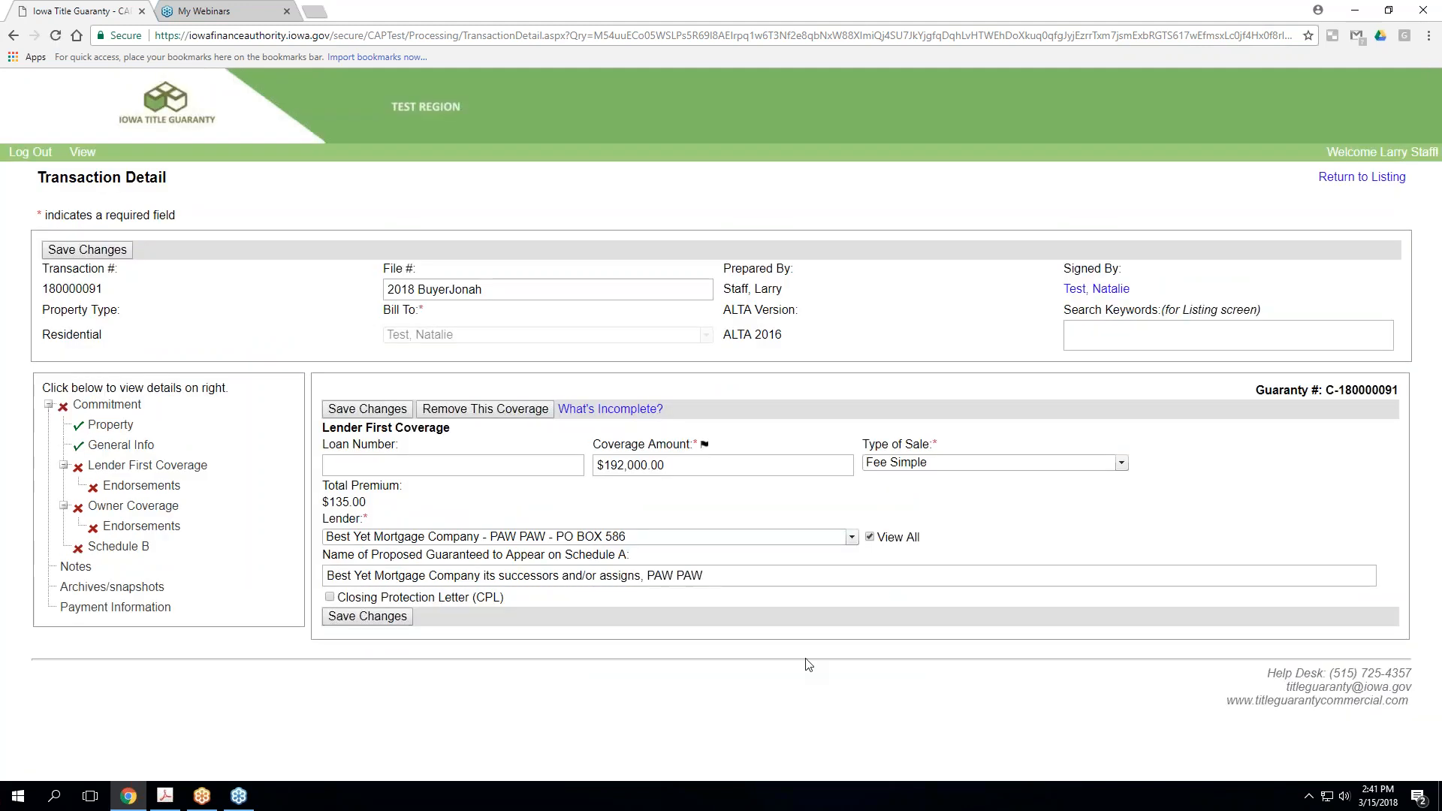
click(329, 598)
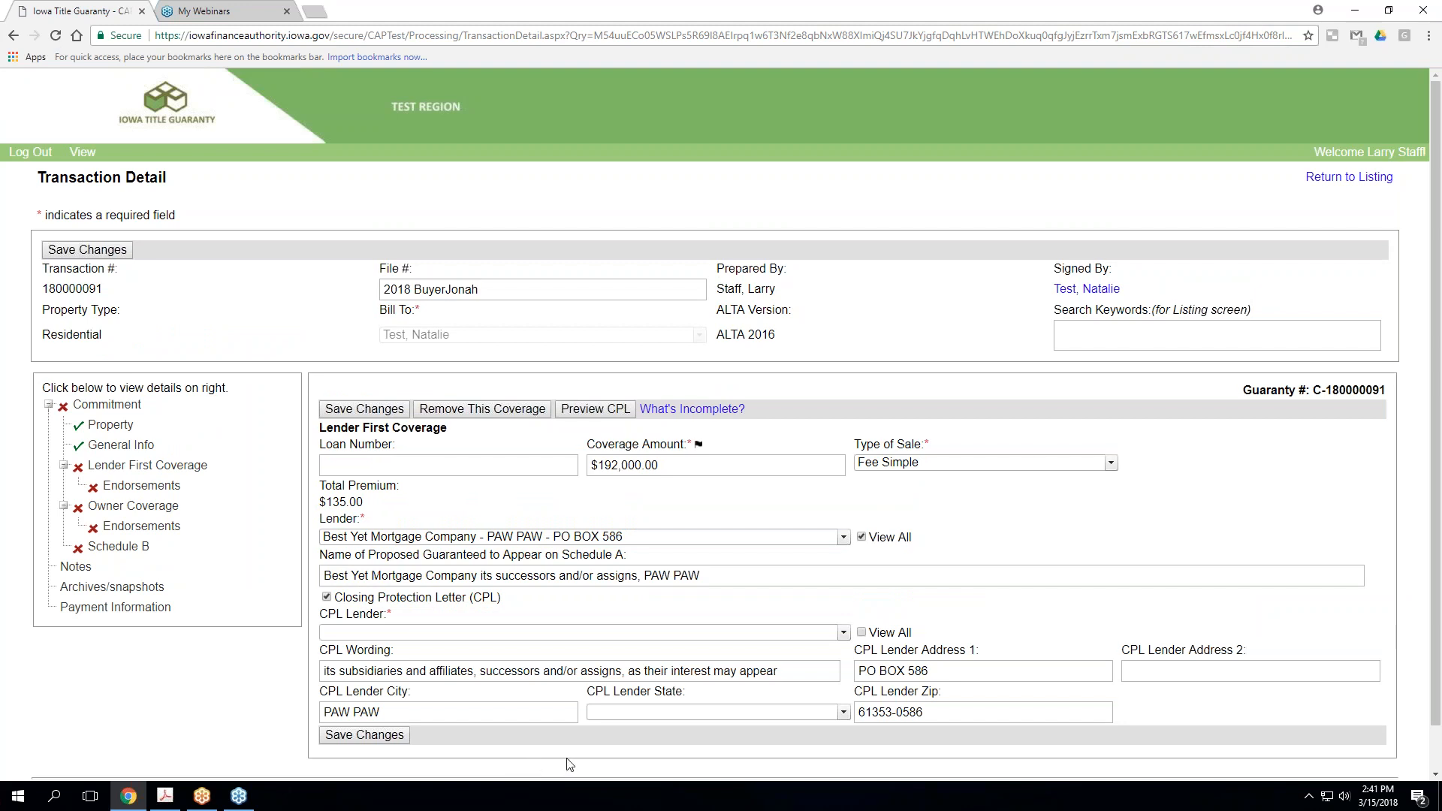
Set the CPL lender to Best Yet Mortgage Company and save the Lender First Coverage section
click(842, 632)
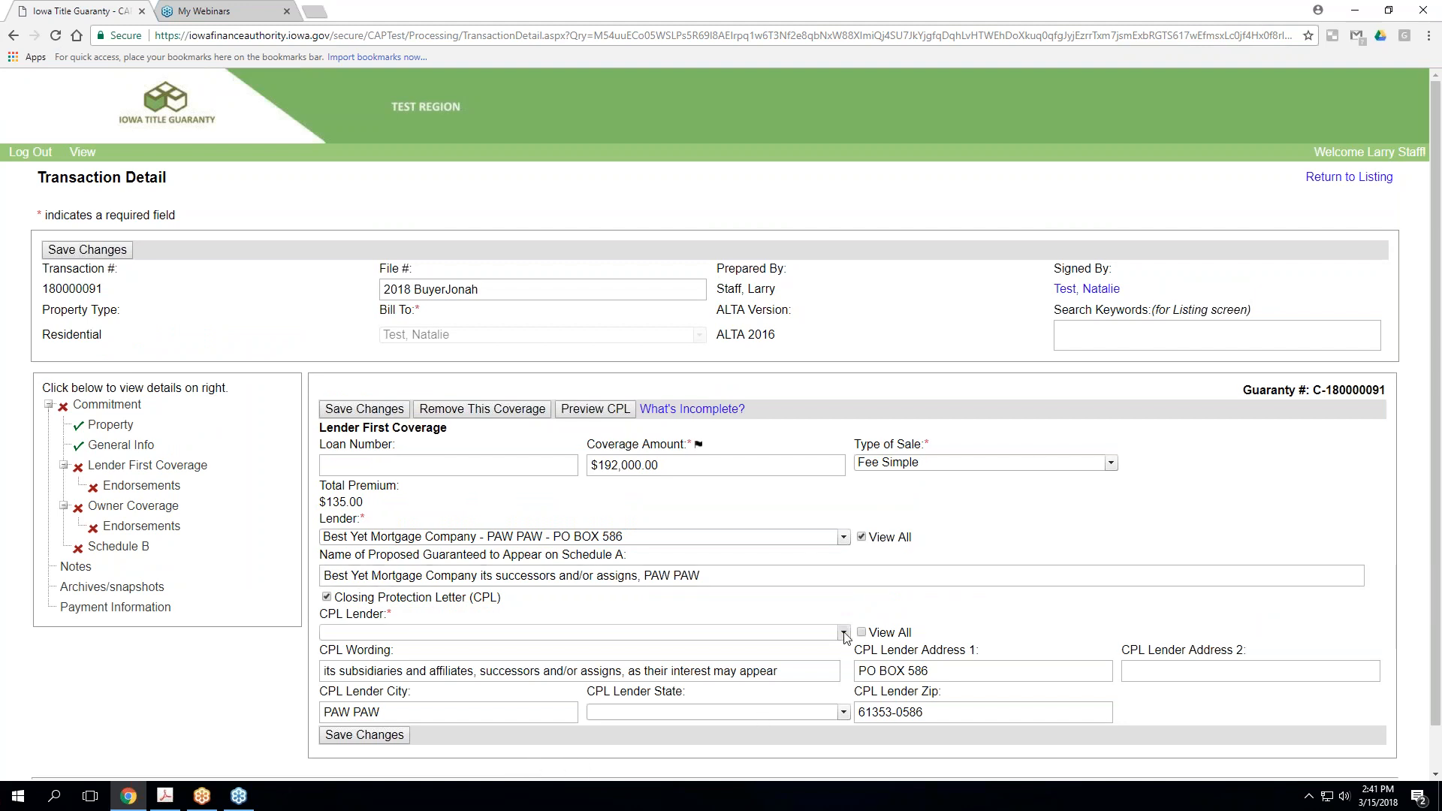
click(668, 662)
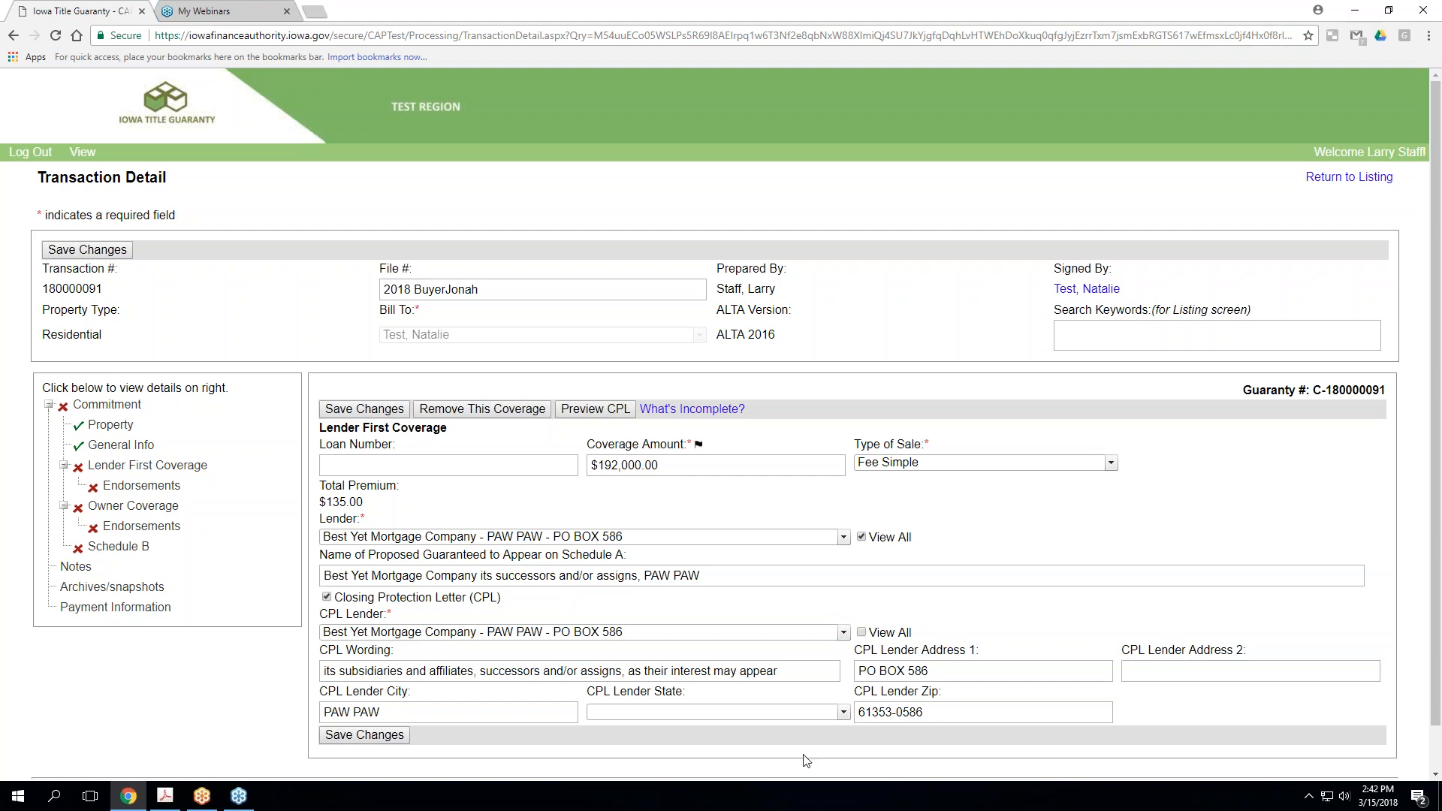
click(382, 735)
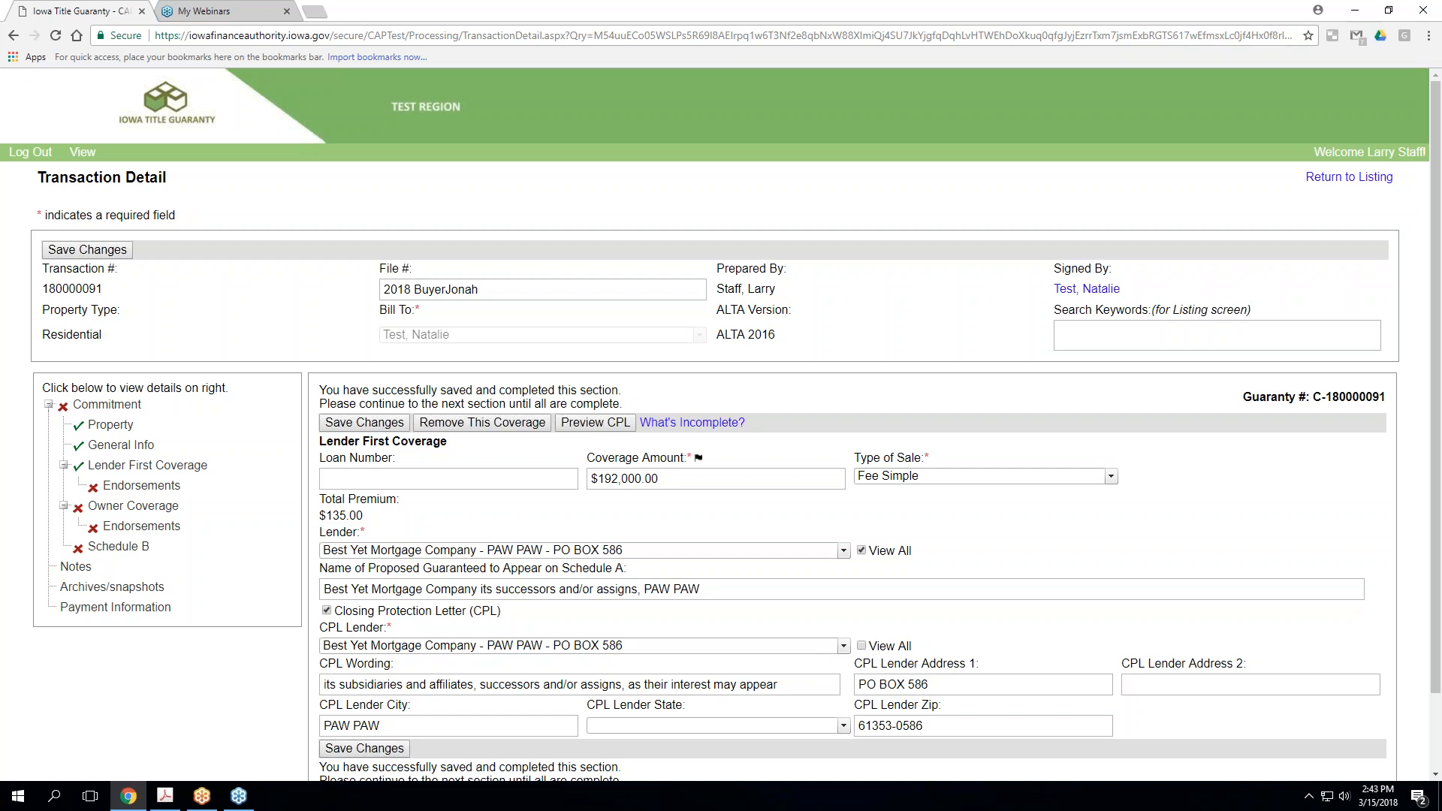
Open the Endorsements under Lender First Coverage and examine the list of available endorsements, their underwriting flags and their prices
click(131, 488)
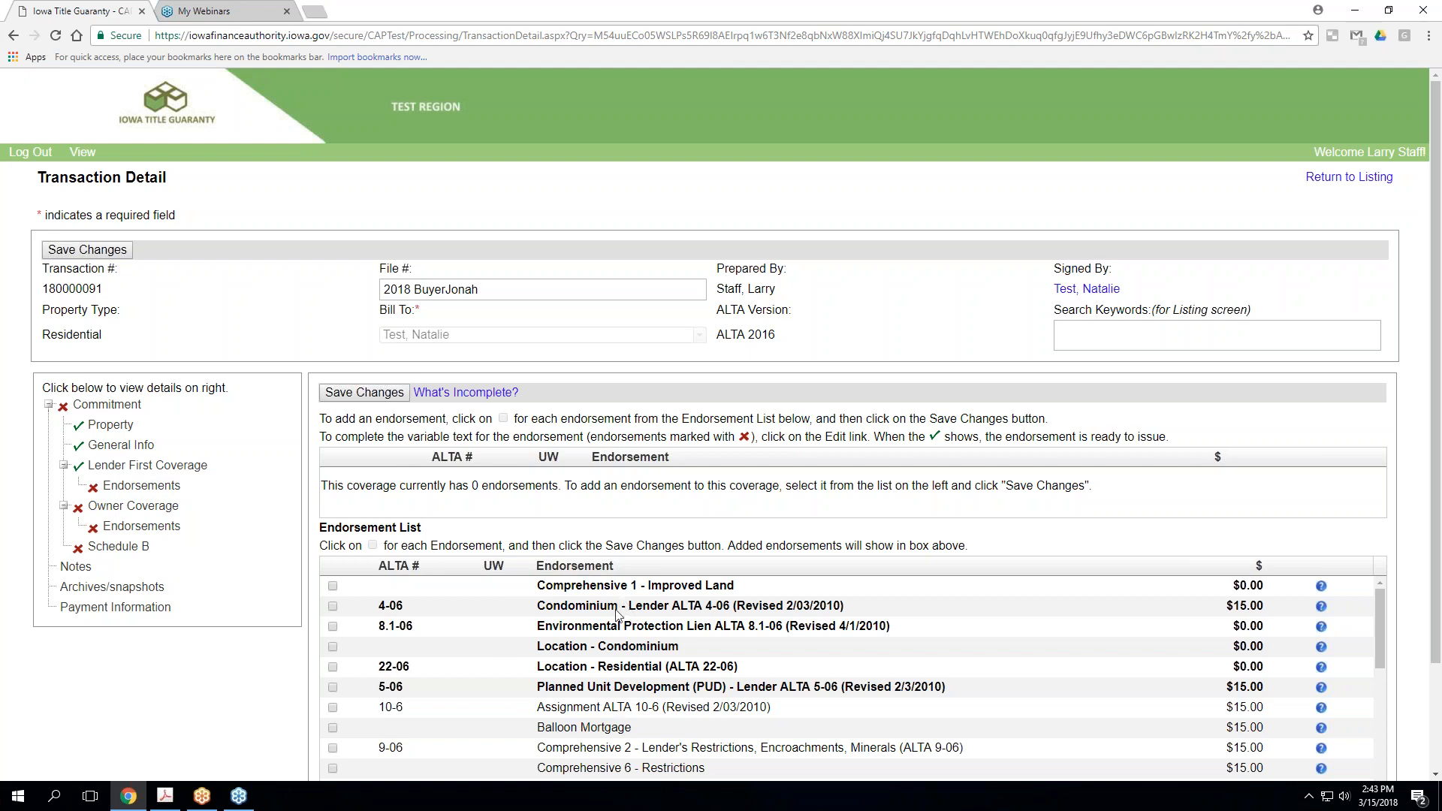
scroll(621, 611, down, 2)
scroll(639, 667, down, 2)
scroll(639, 666, up, 4)
scroll(1431, 481, down, 3)
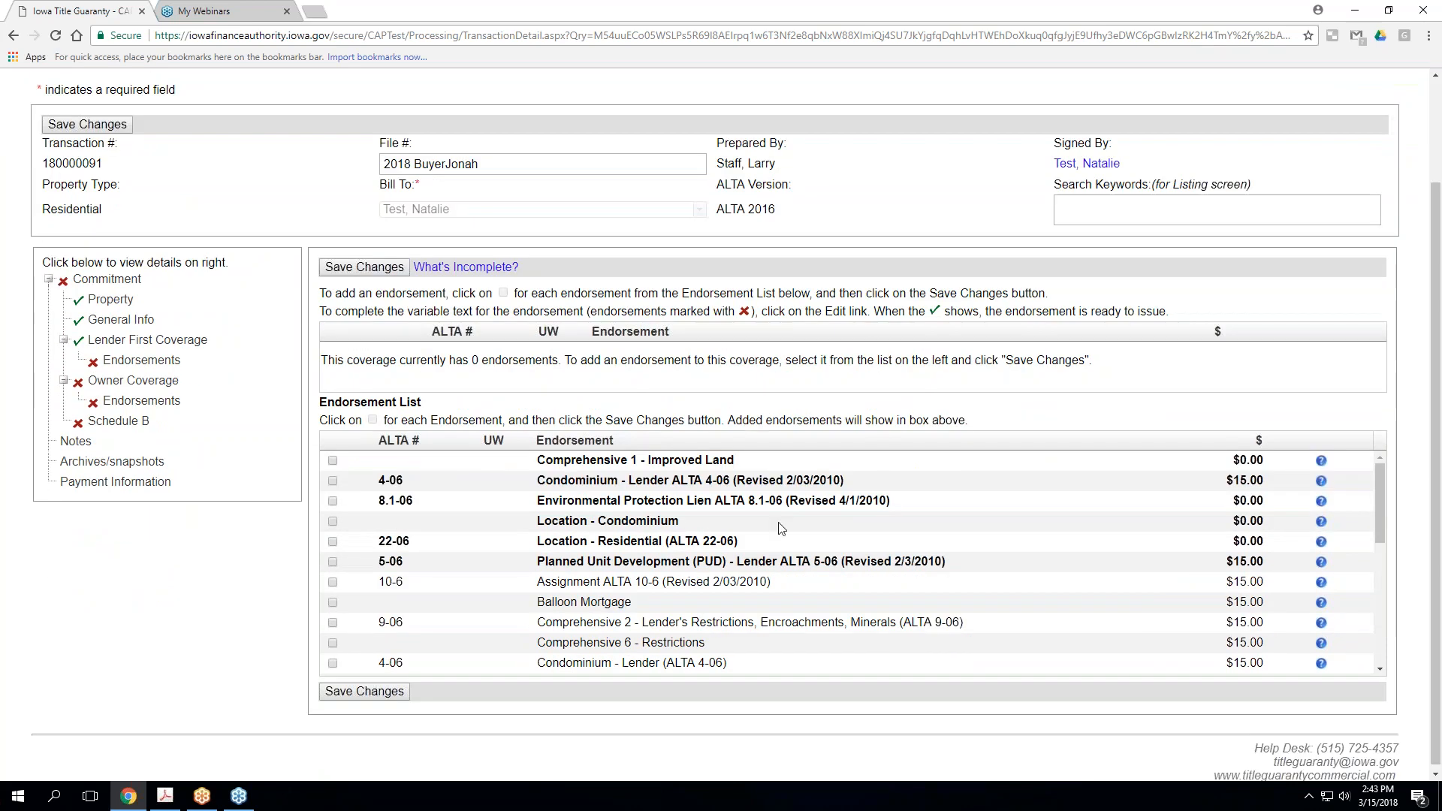
scroll(1204, 522, down, 3)
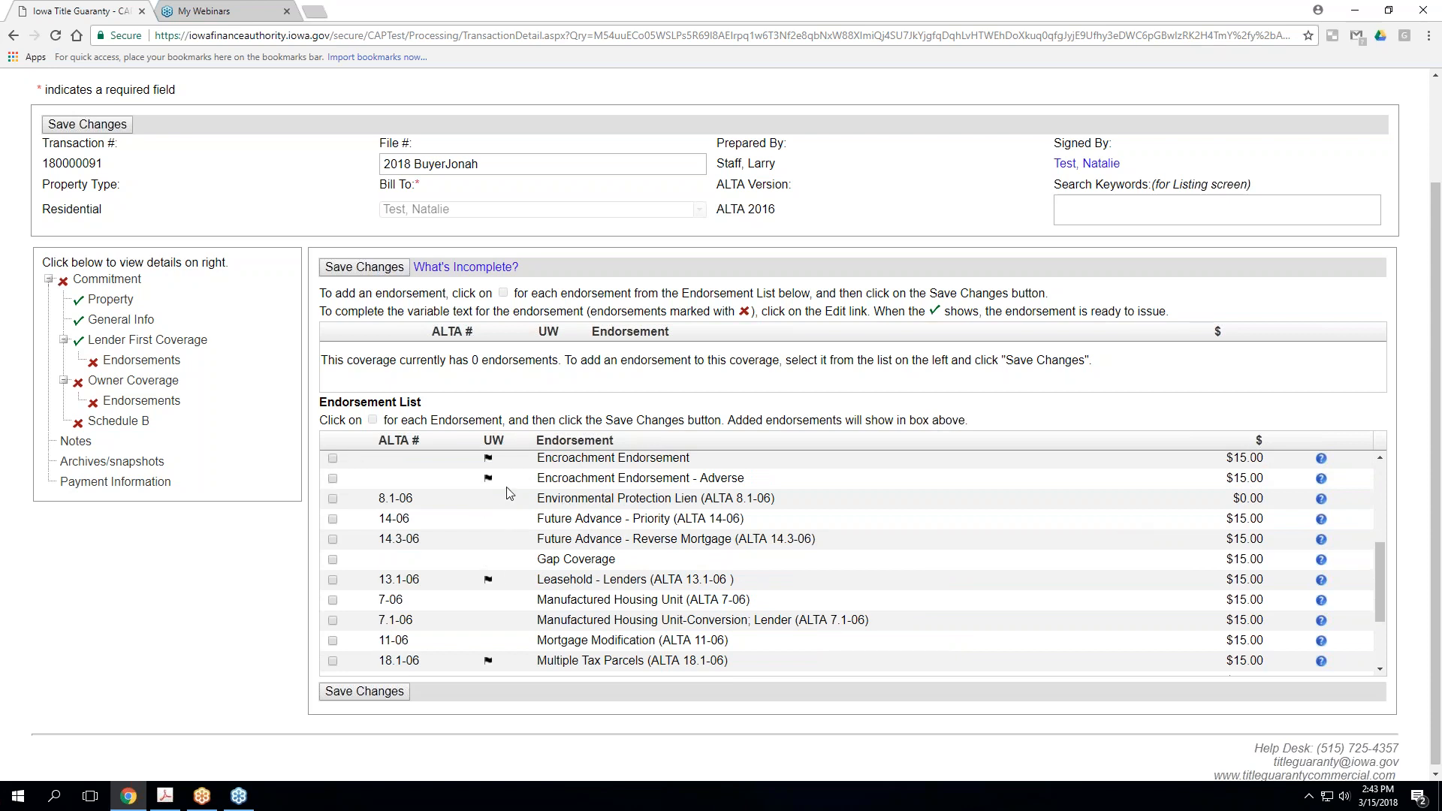
mouse_move(489, 482)
scroll(1322, 524, up, 5)
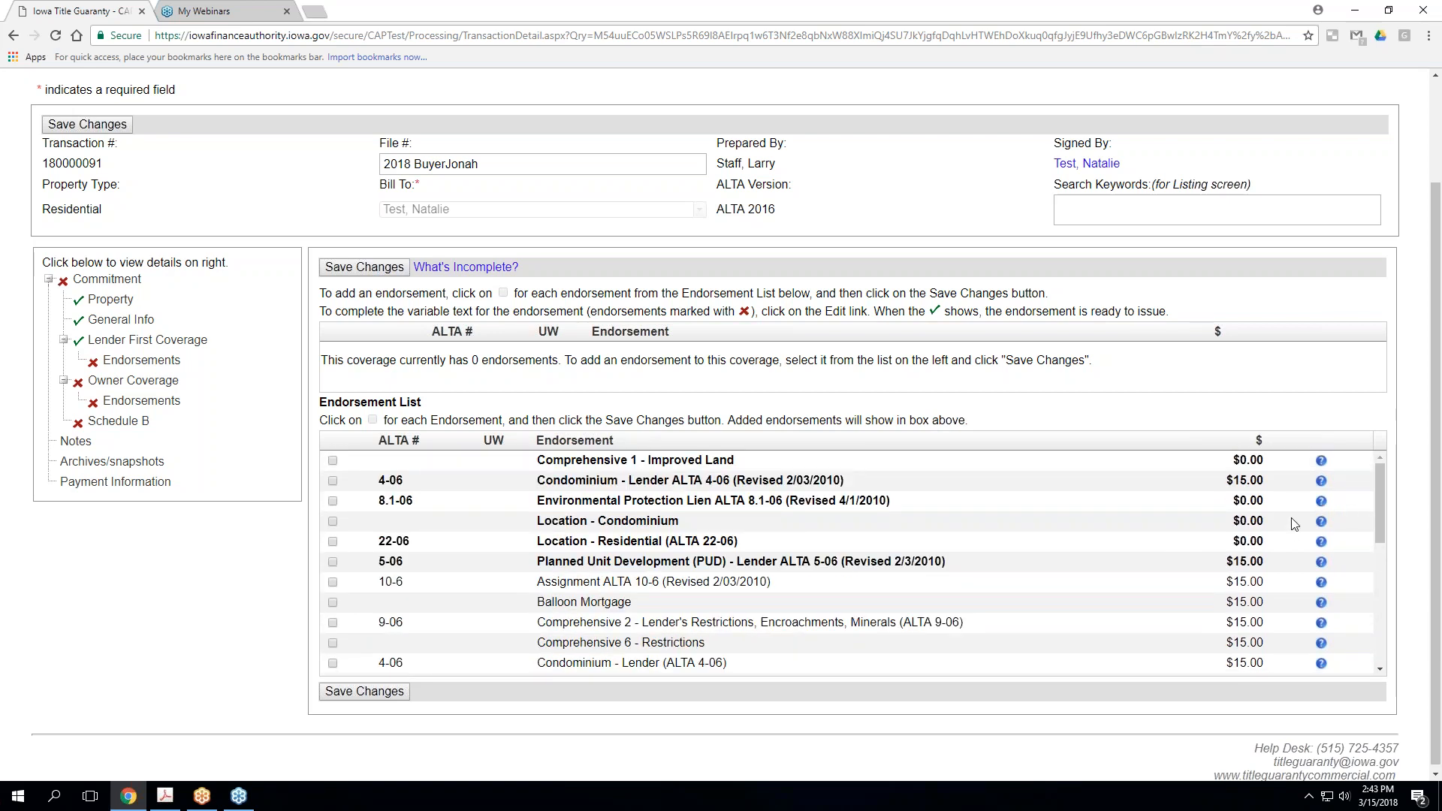
Read the help information for the Location - Condominium endorsement, including its variables, underwriting requirements and endorsement text, and close it
click(1320, 522)
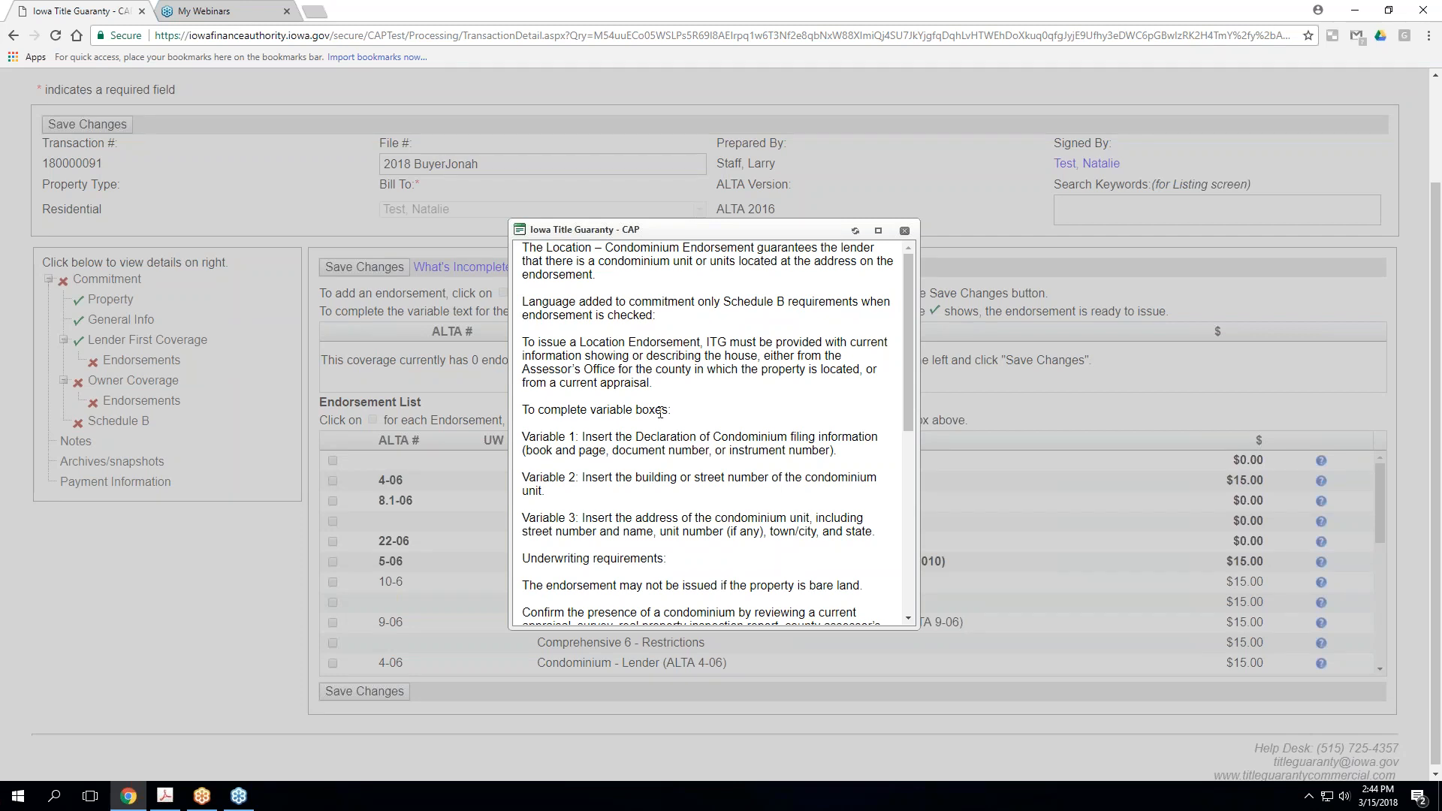
scroll(646, 371, down, 4)
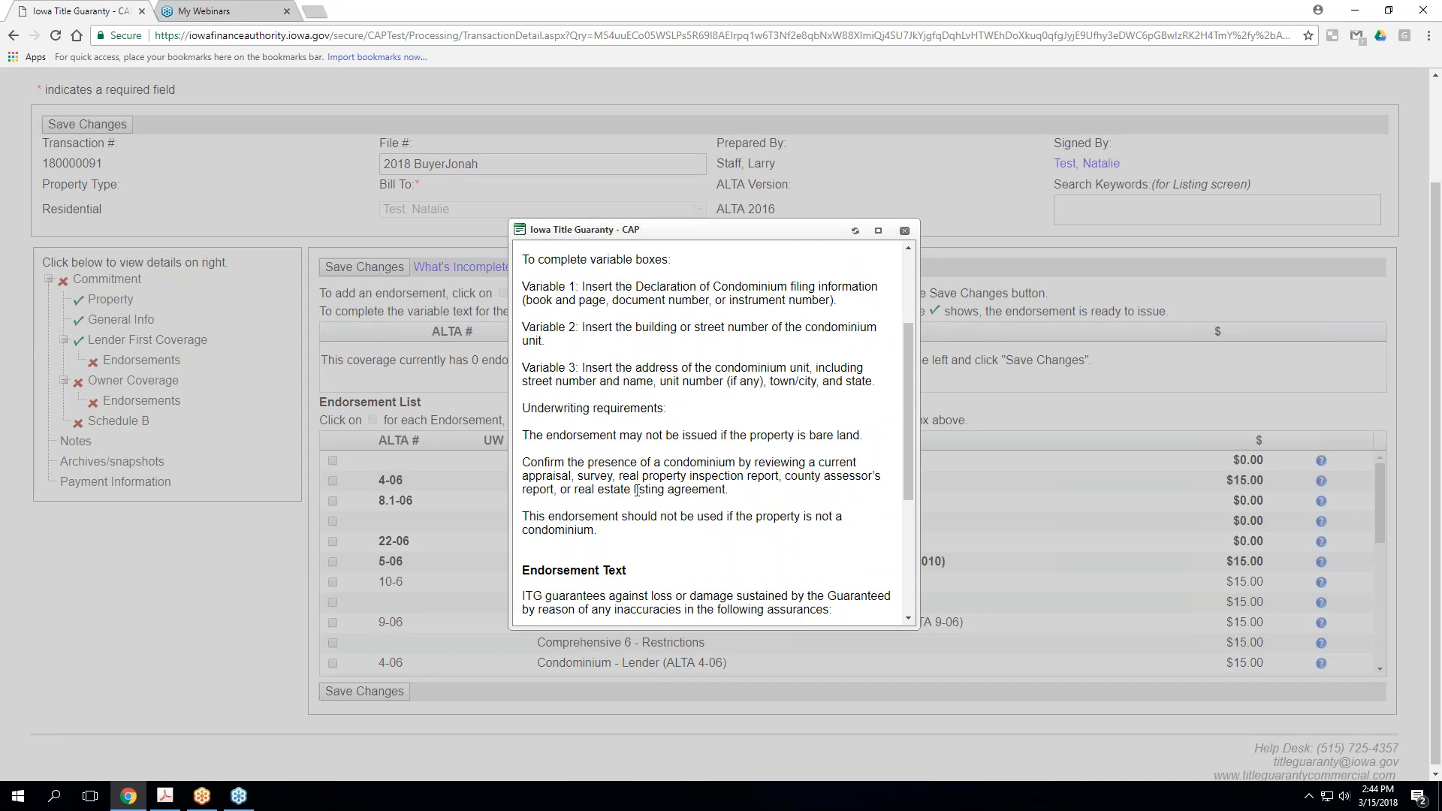
scroll(637, 490, down, 4)
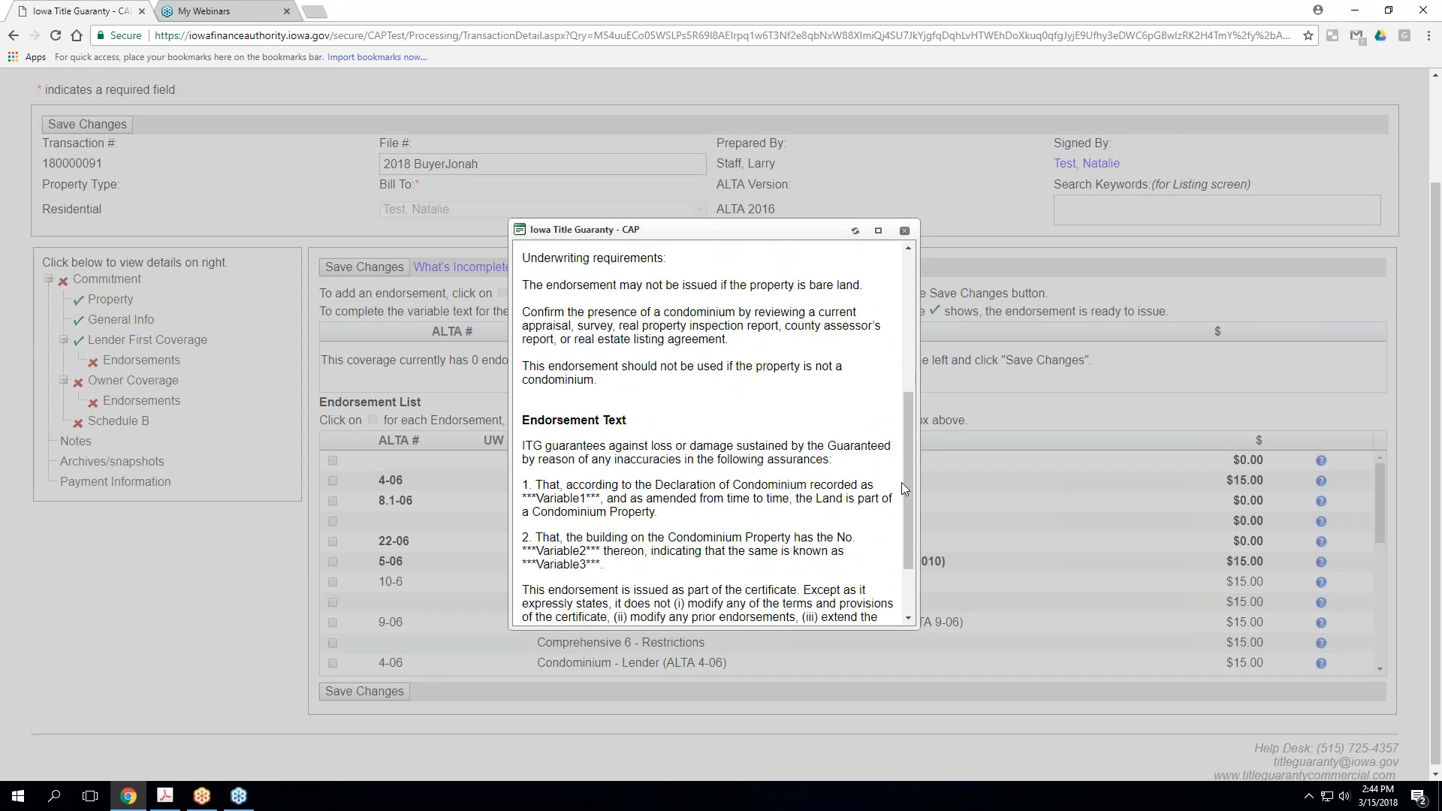
drag(906, 482, 906, 344)
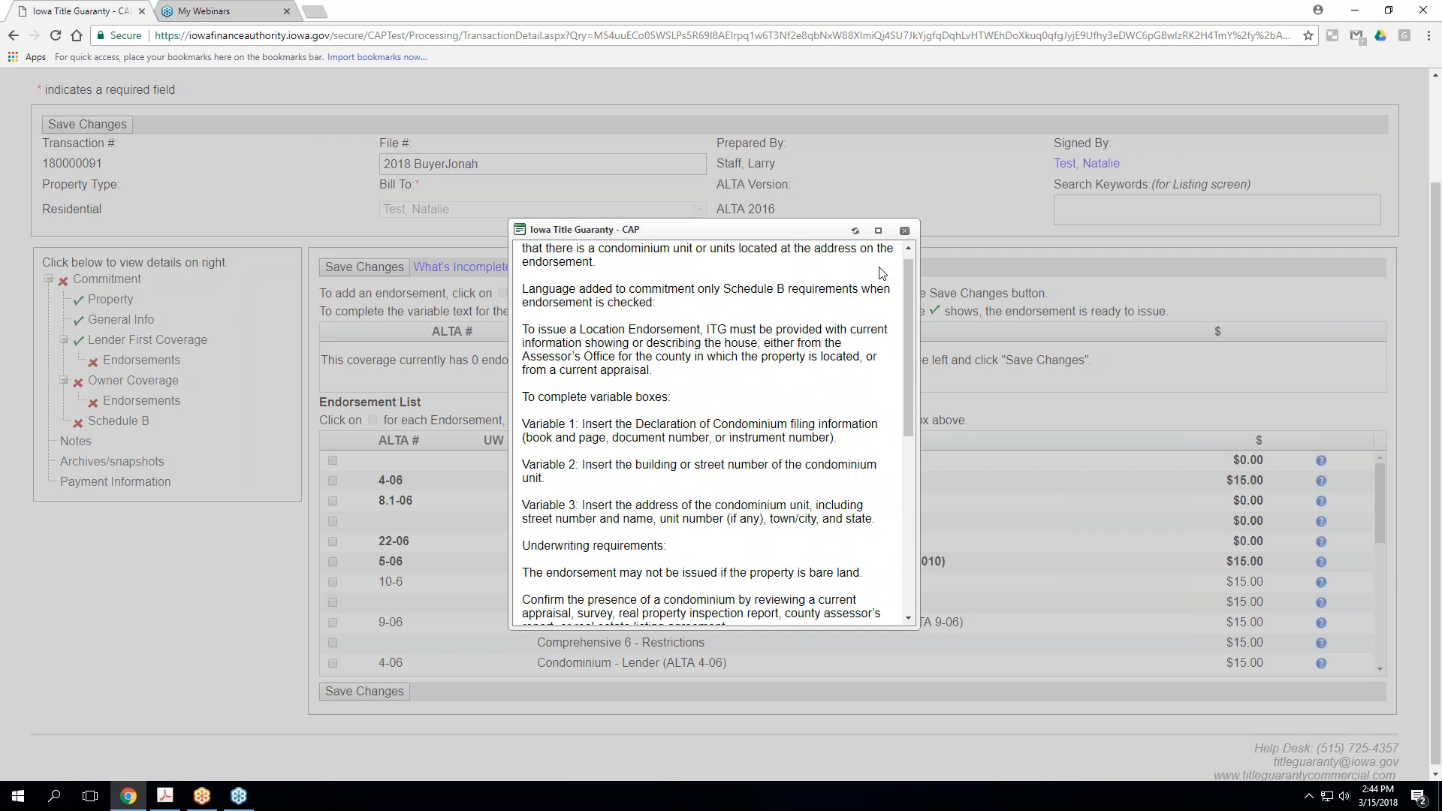
click(905, 232)
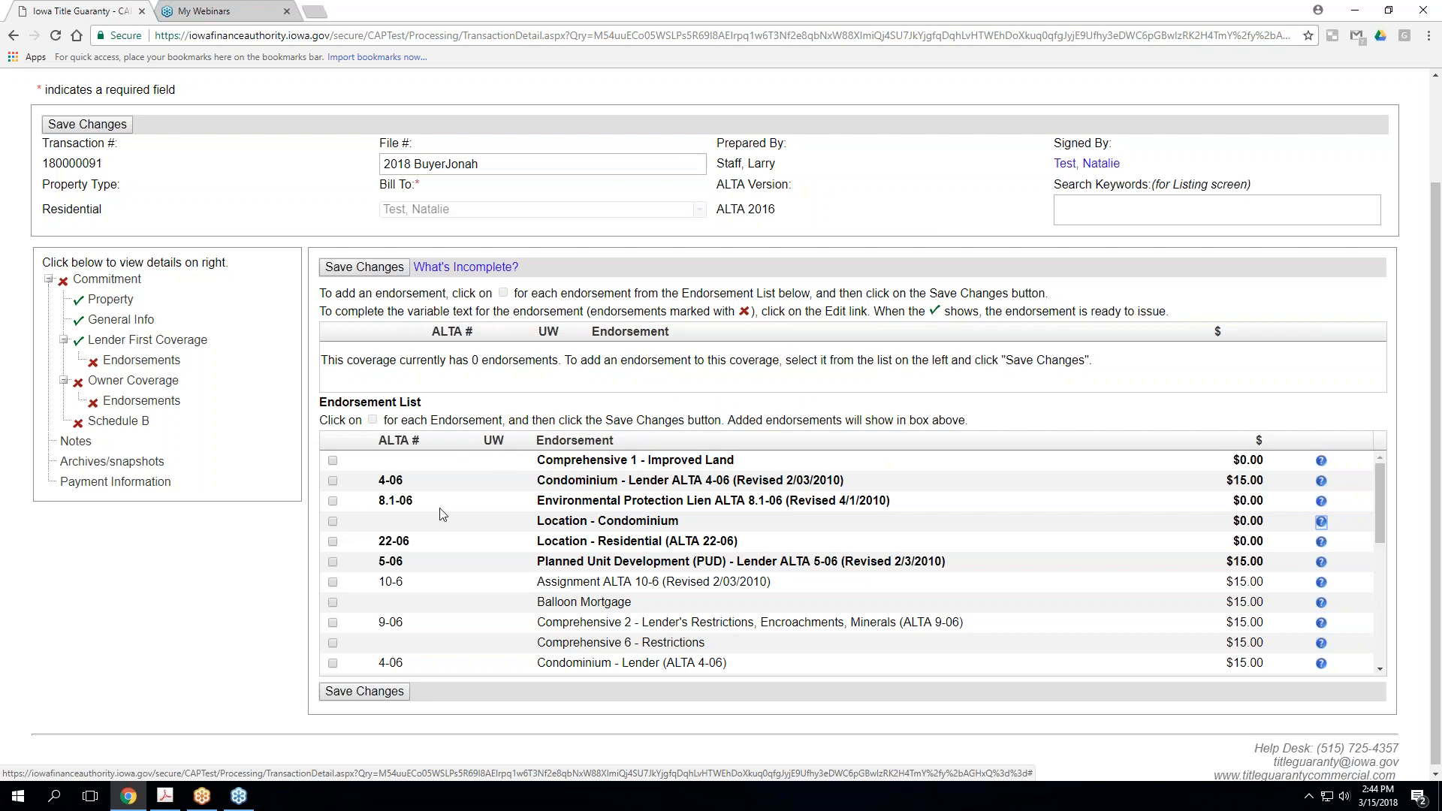
Add and save the lender endorsements Comprehensive 1 - Improved Land, Environmental Protection Lien ALTA 8.1-06, Location - Residential, PUD - Lender ALTA 5-06 and Encroachment Endorsement
click(332, 461)
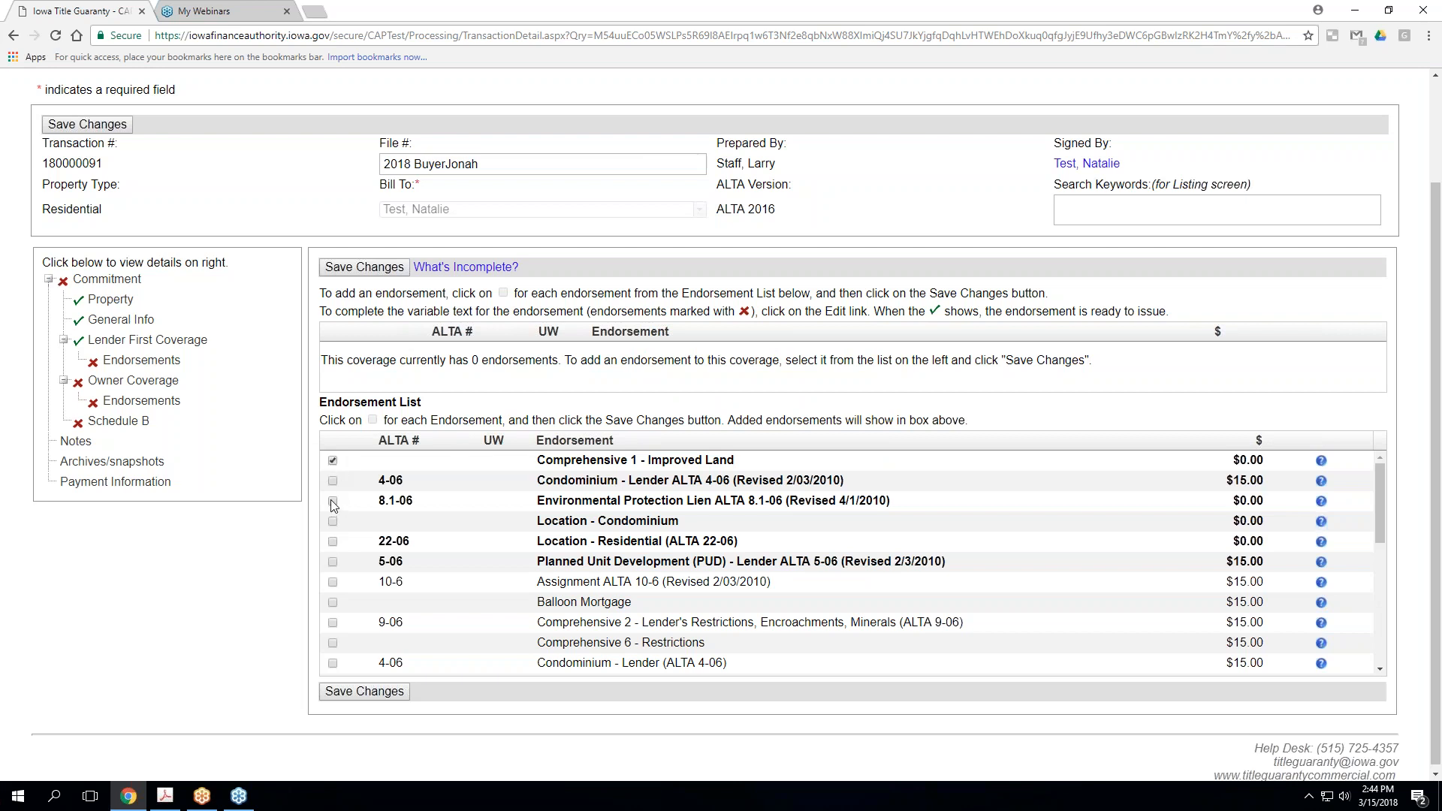
click(333, 501)
click(333, 562)
scroll(418, 607, down, 2)
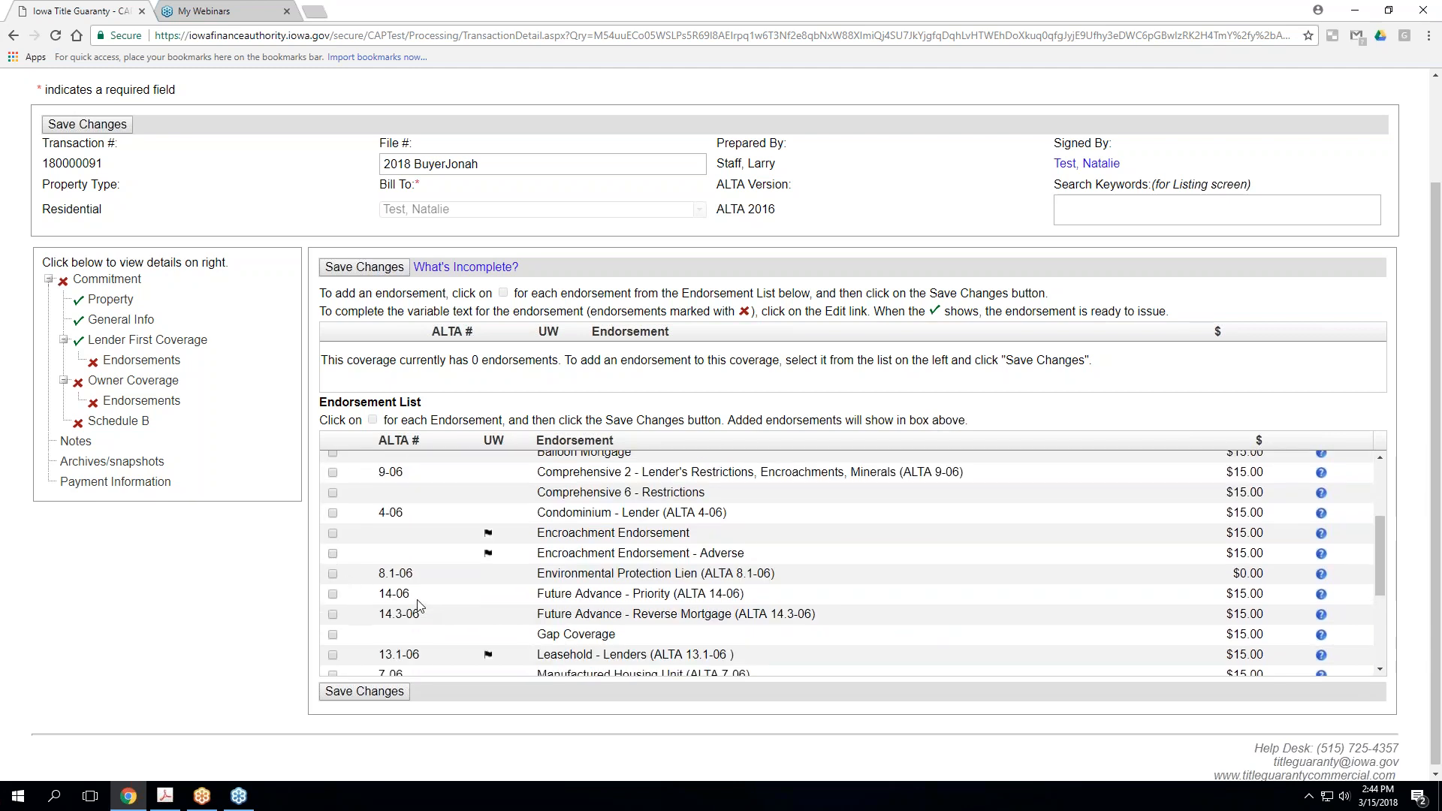
click(332, 534)
click(360, 691)
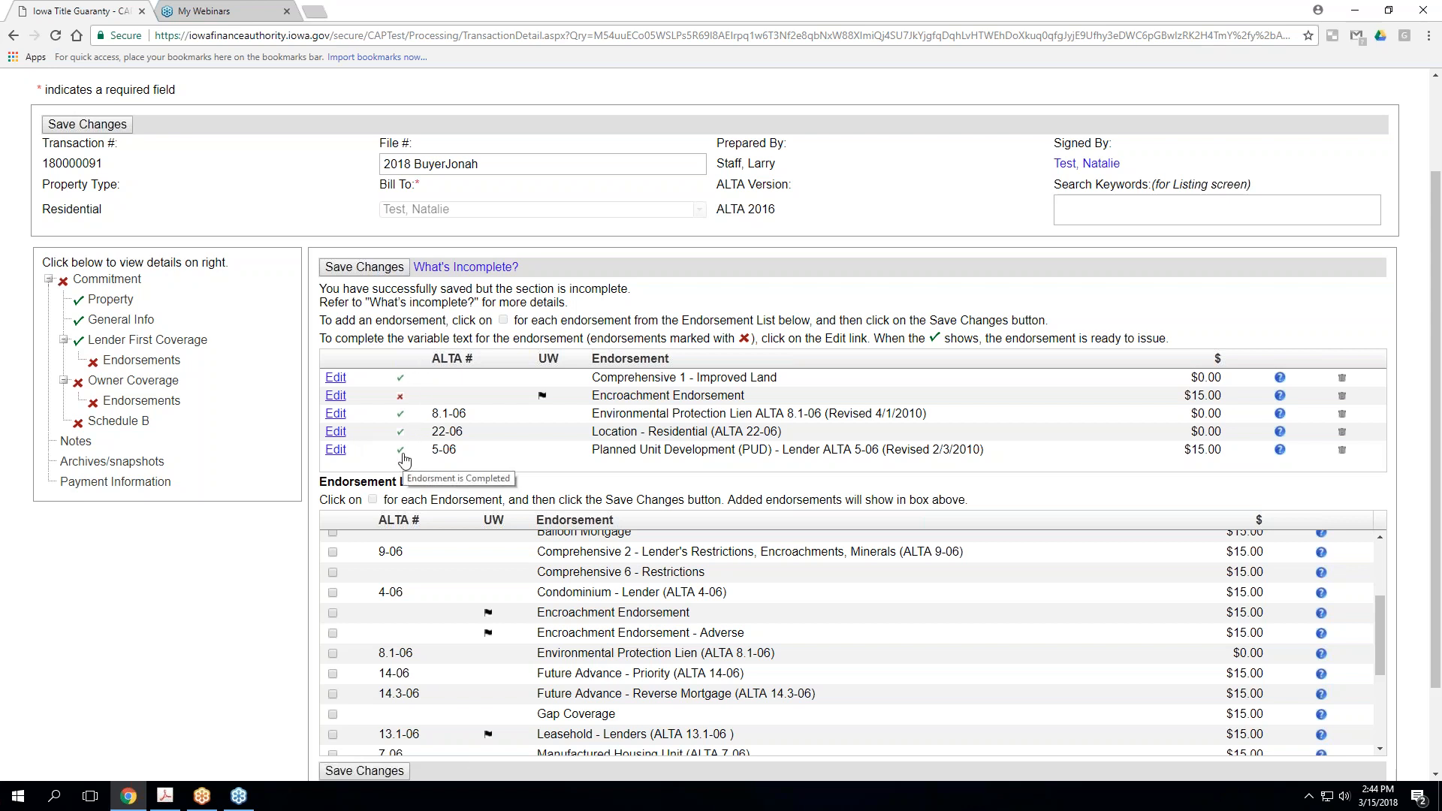
Review the Encroachment Endorsement's text and variable field without editing them, and delete that endorsement from the lender coverage
click(336, 395)
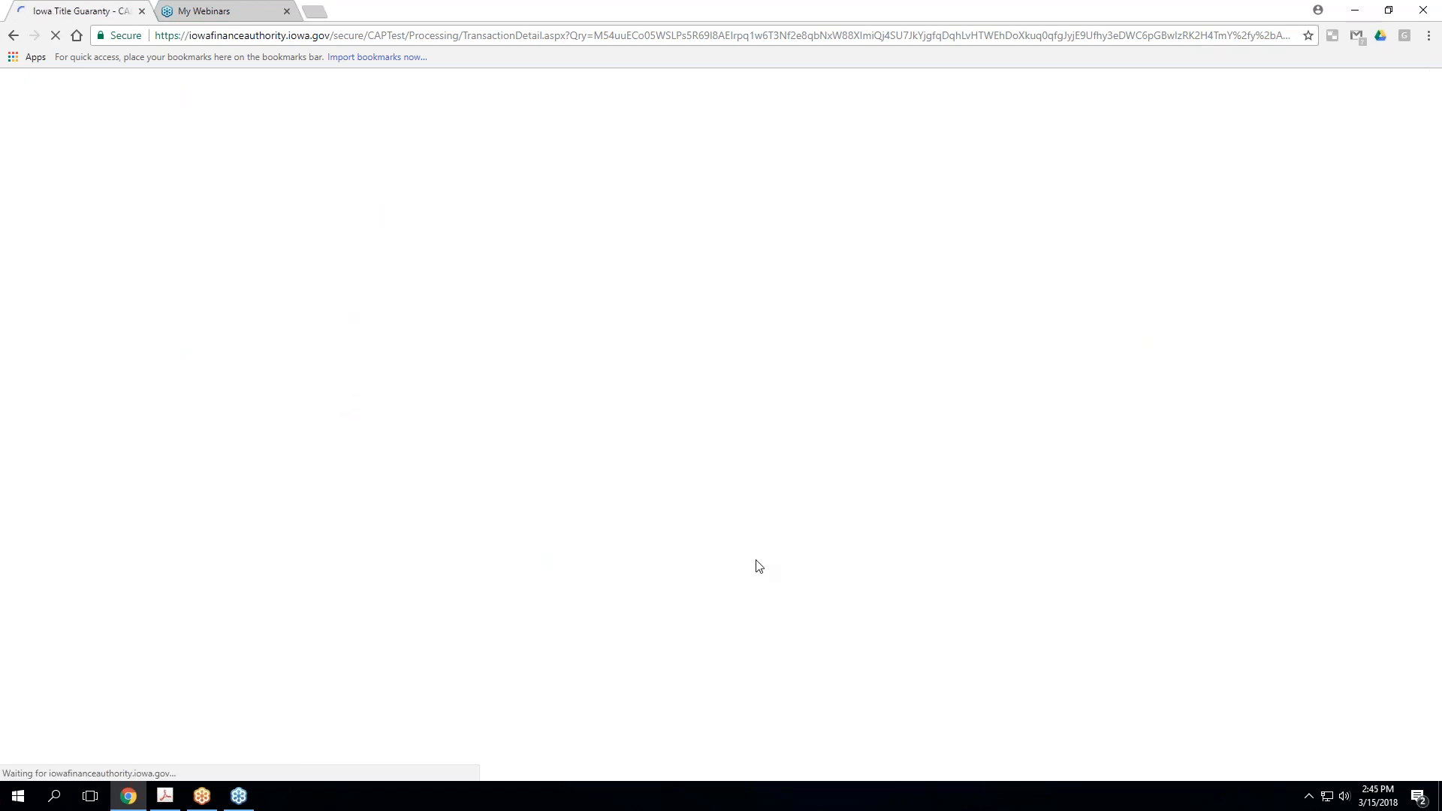
scroll(769, 574, down, 2)
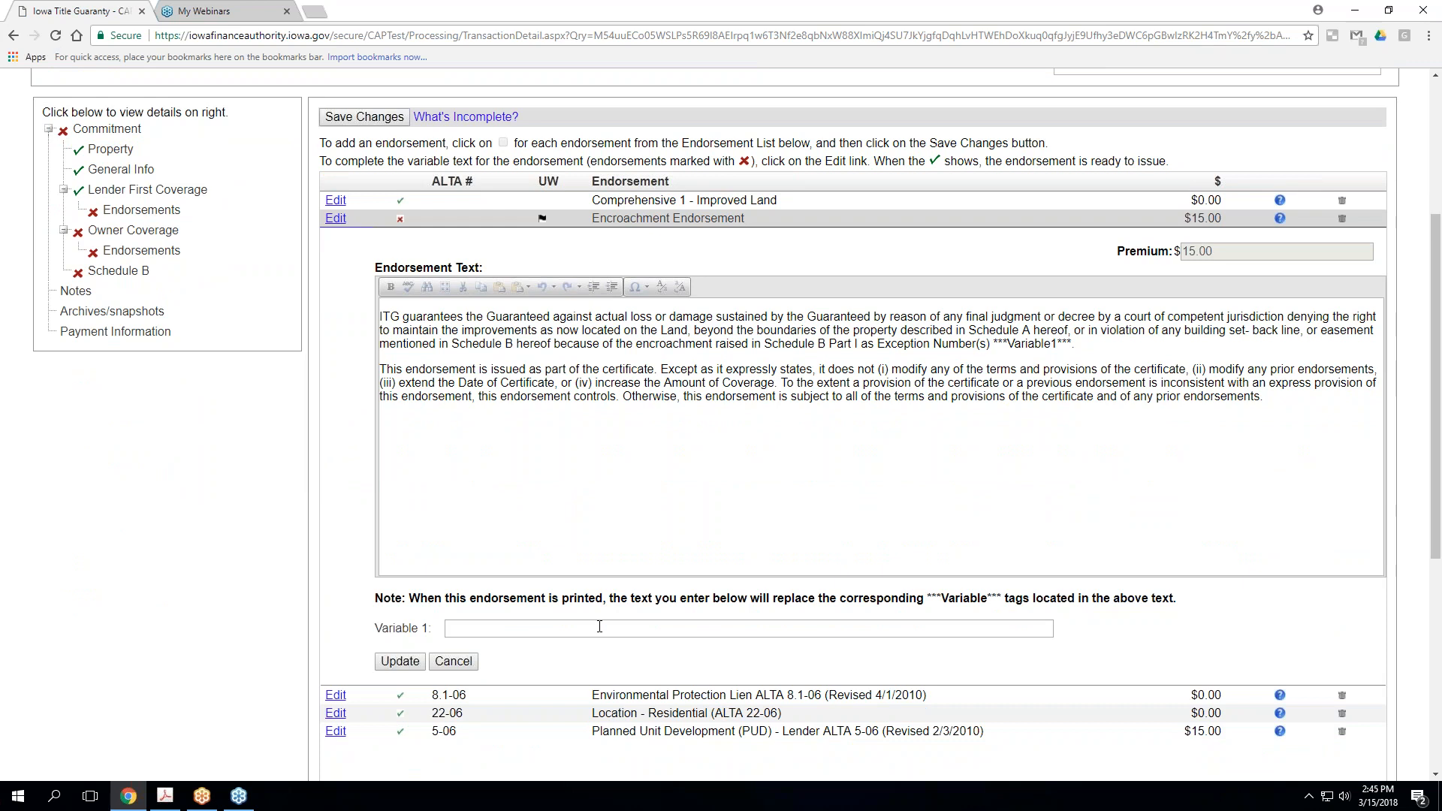
click(464, 662)
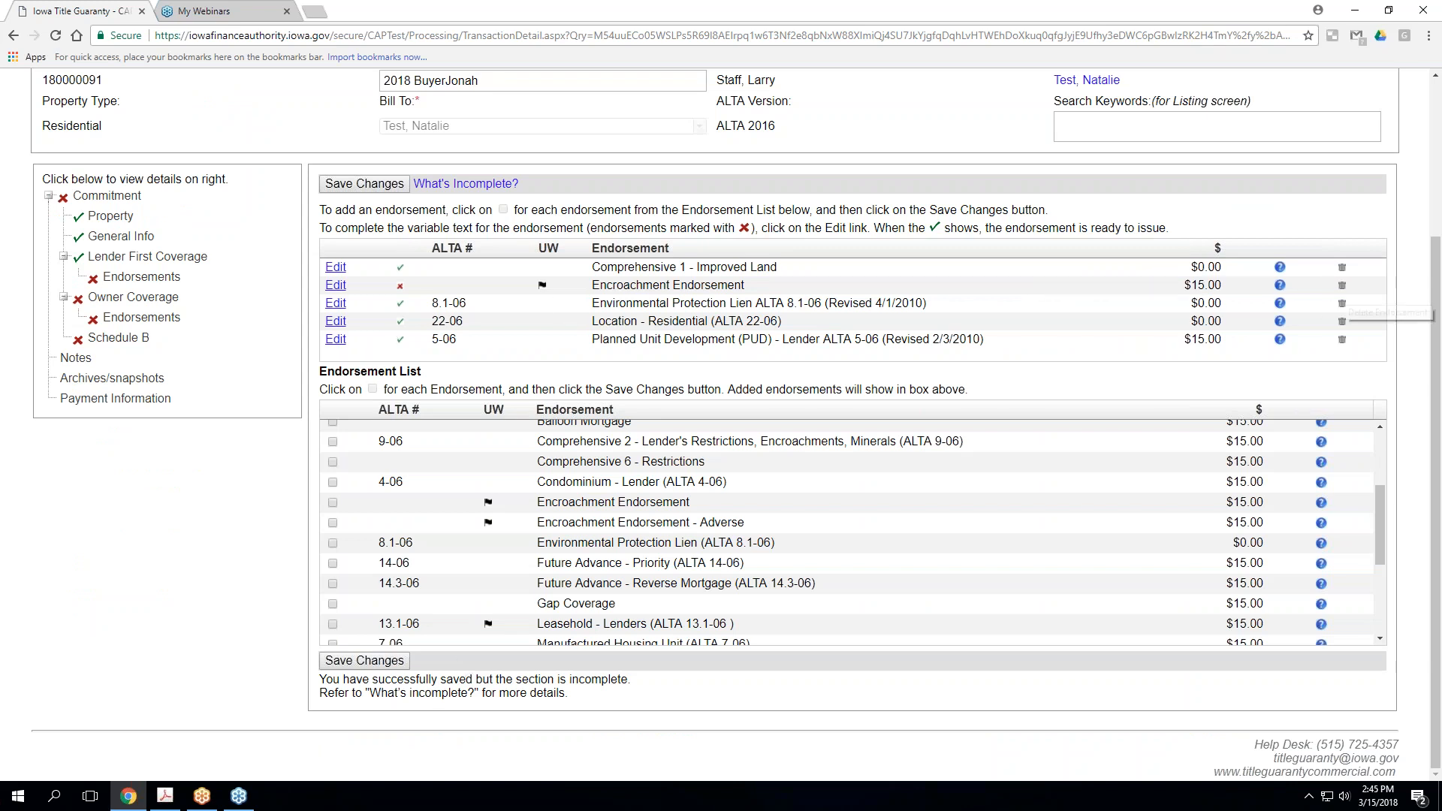
click(1340, 285)
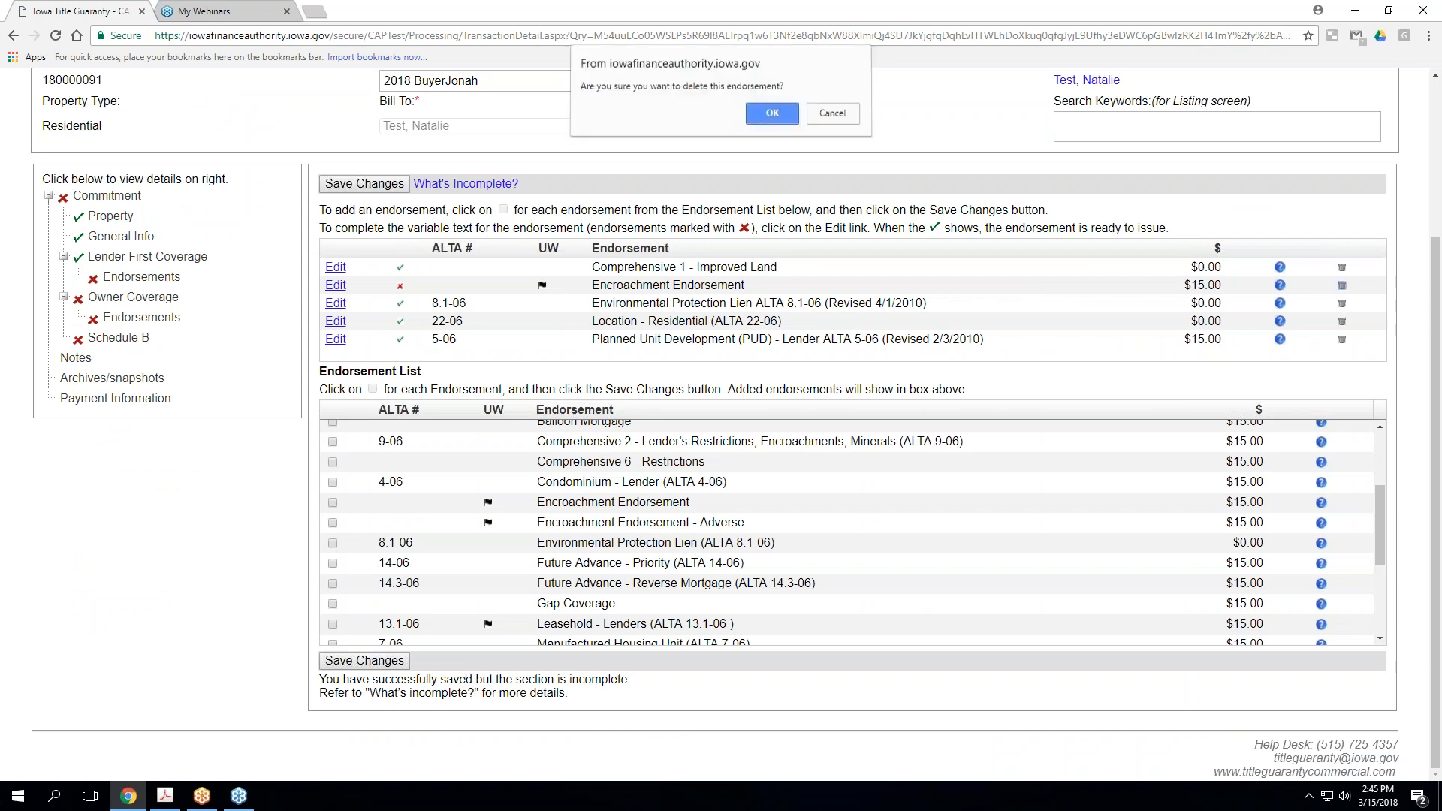
click(760, 117)
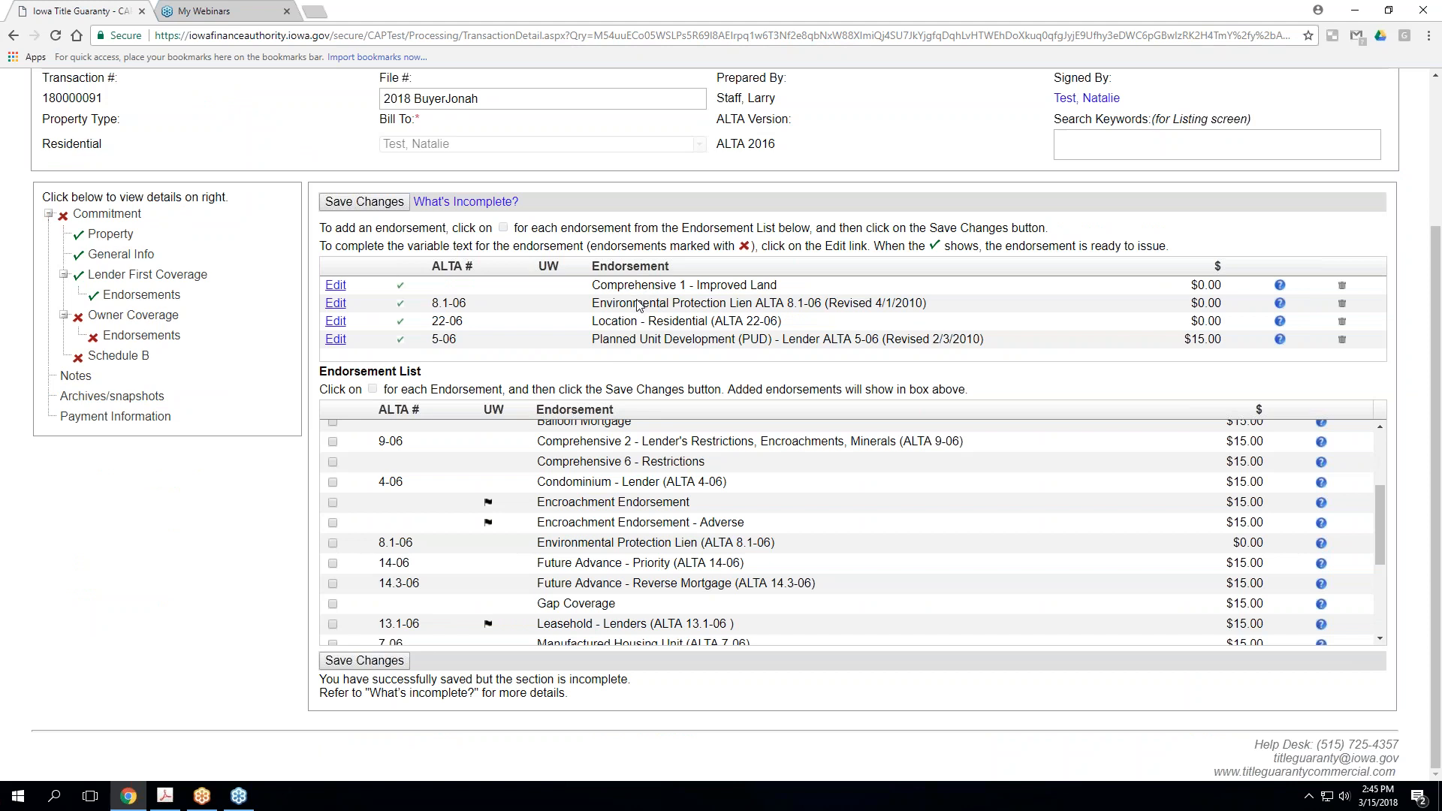
Mark the Owner Coverage as free owner's coverage for a primary residence and save it
click(139, 316)
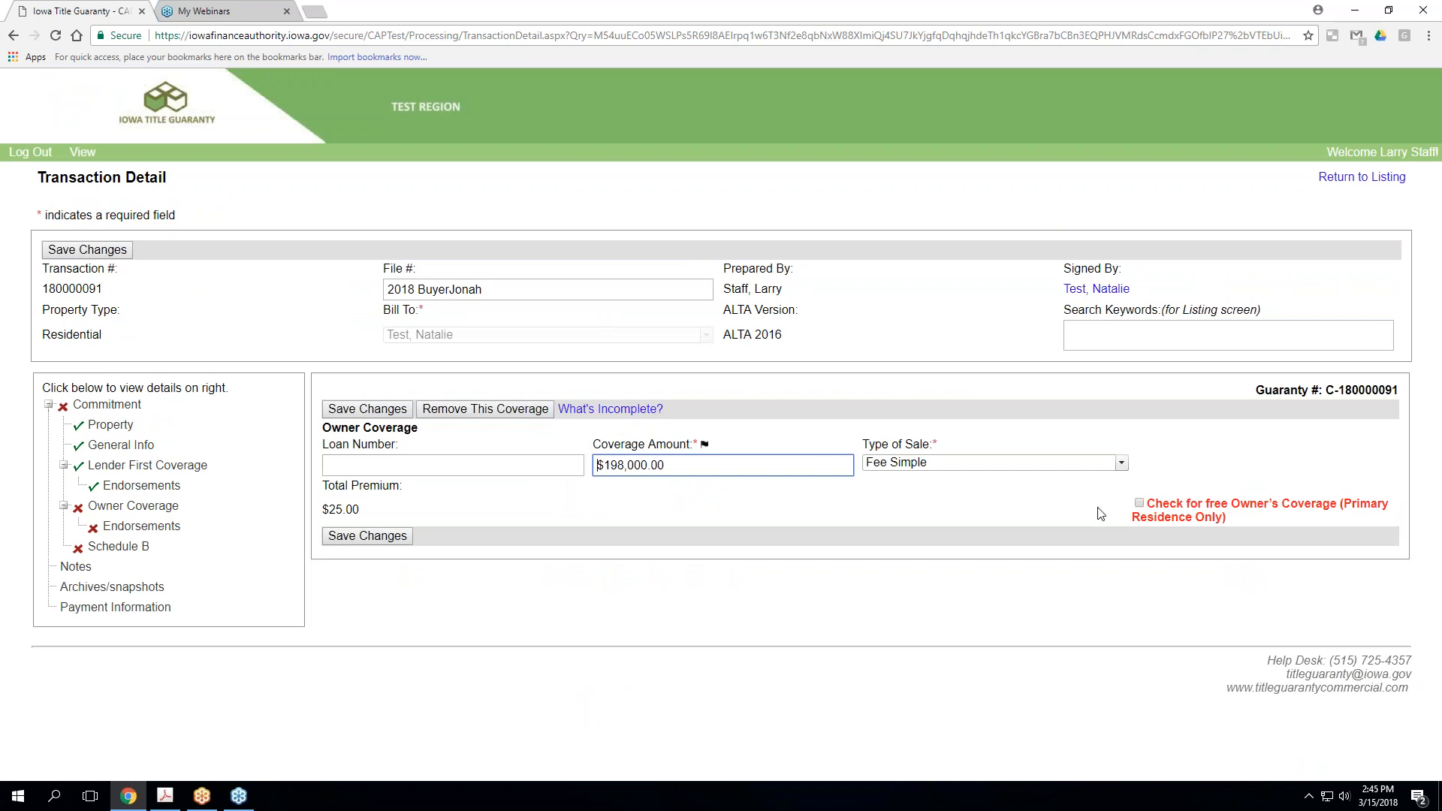
click(1139, 506)
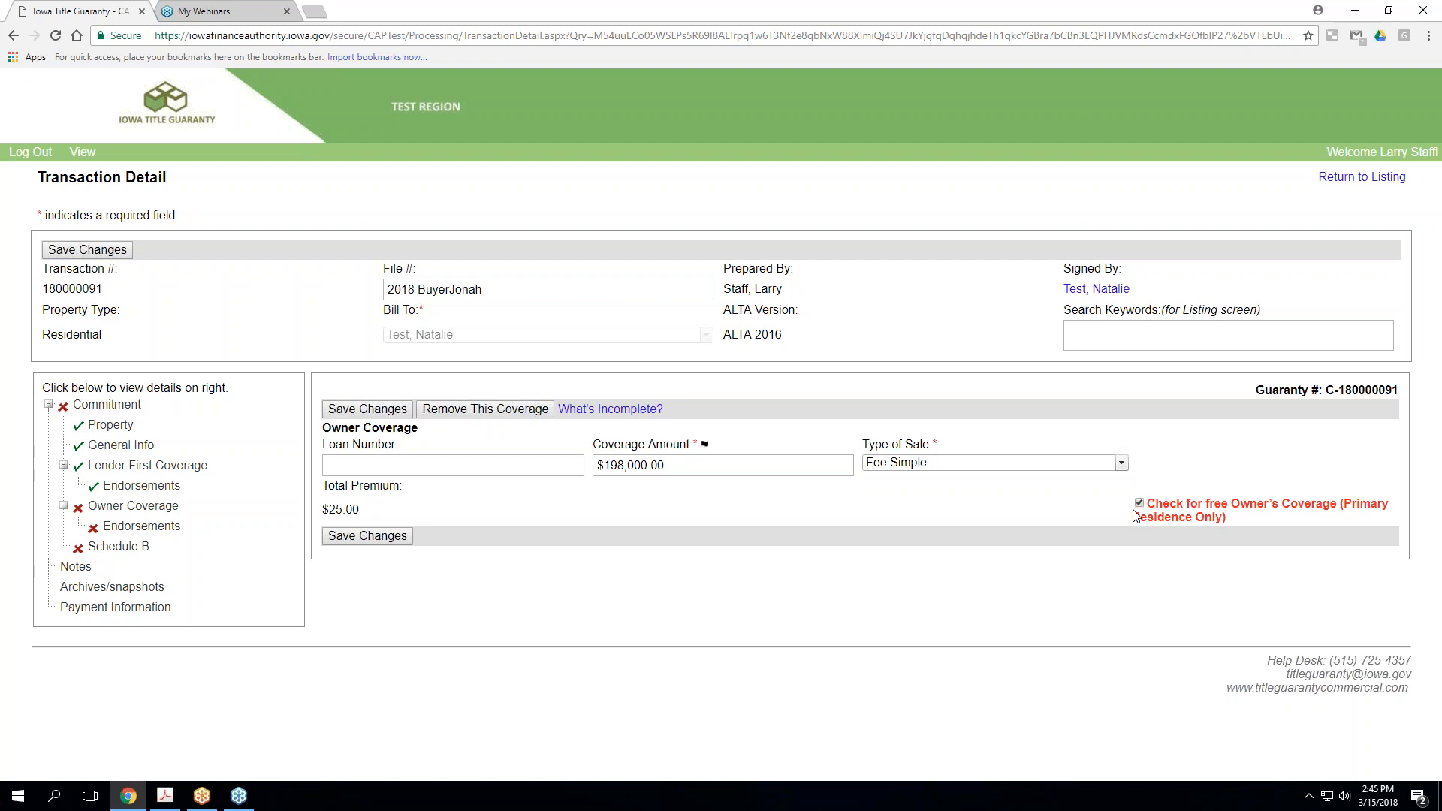
click(339, 406)
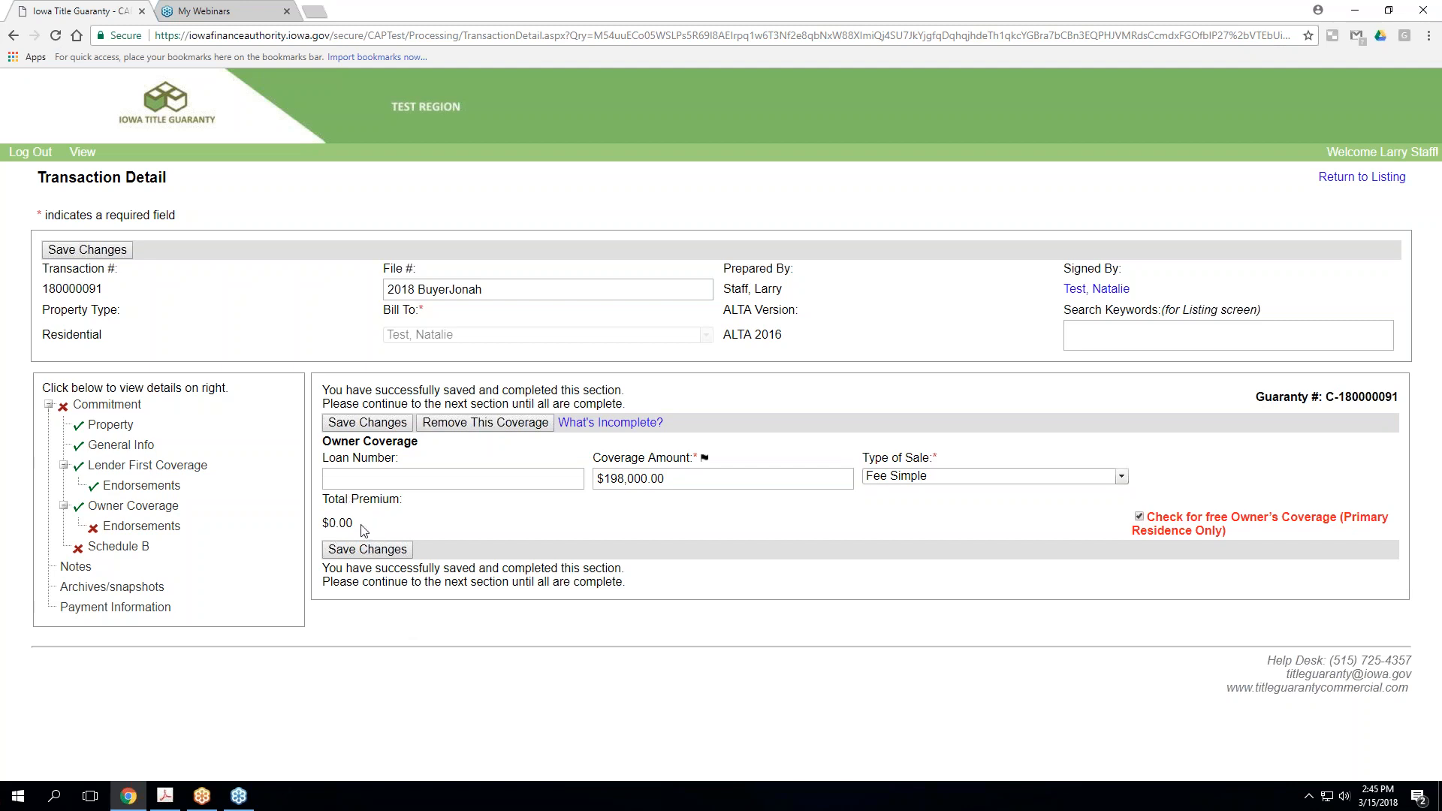
Review the endorsements available under Owner Coverage and save that section without adding any
click(117, 528)
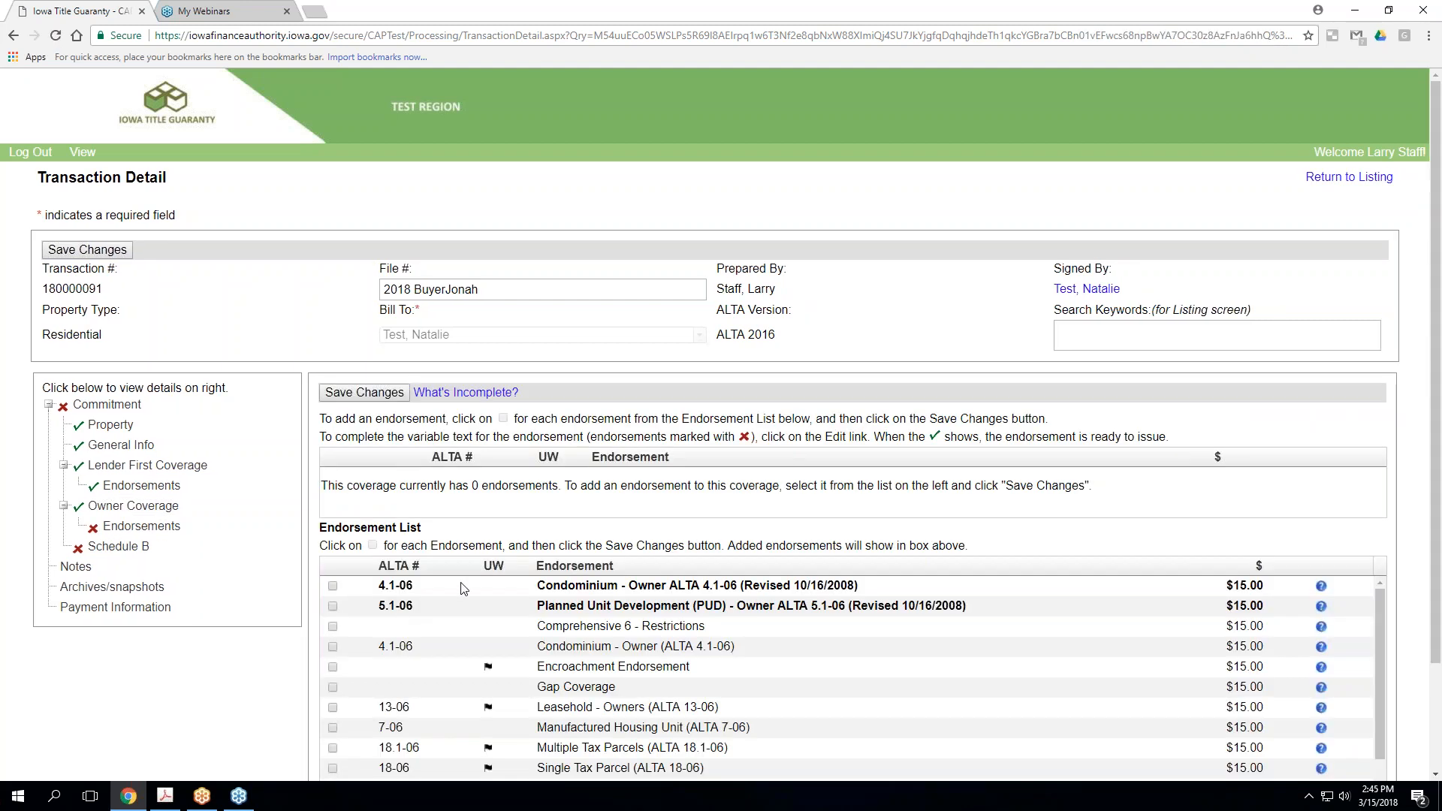
scroll(462, 588, down, 1)
scroll(461, 588, up, 1)
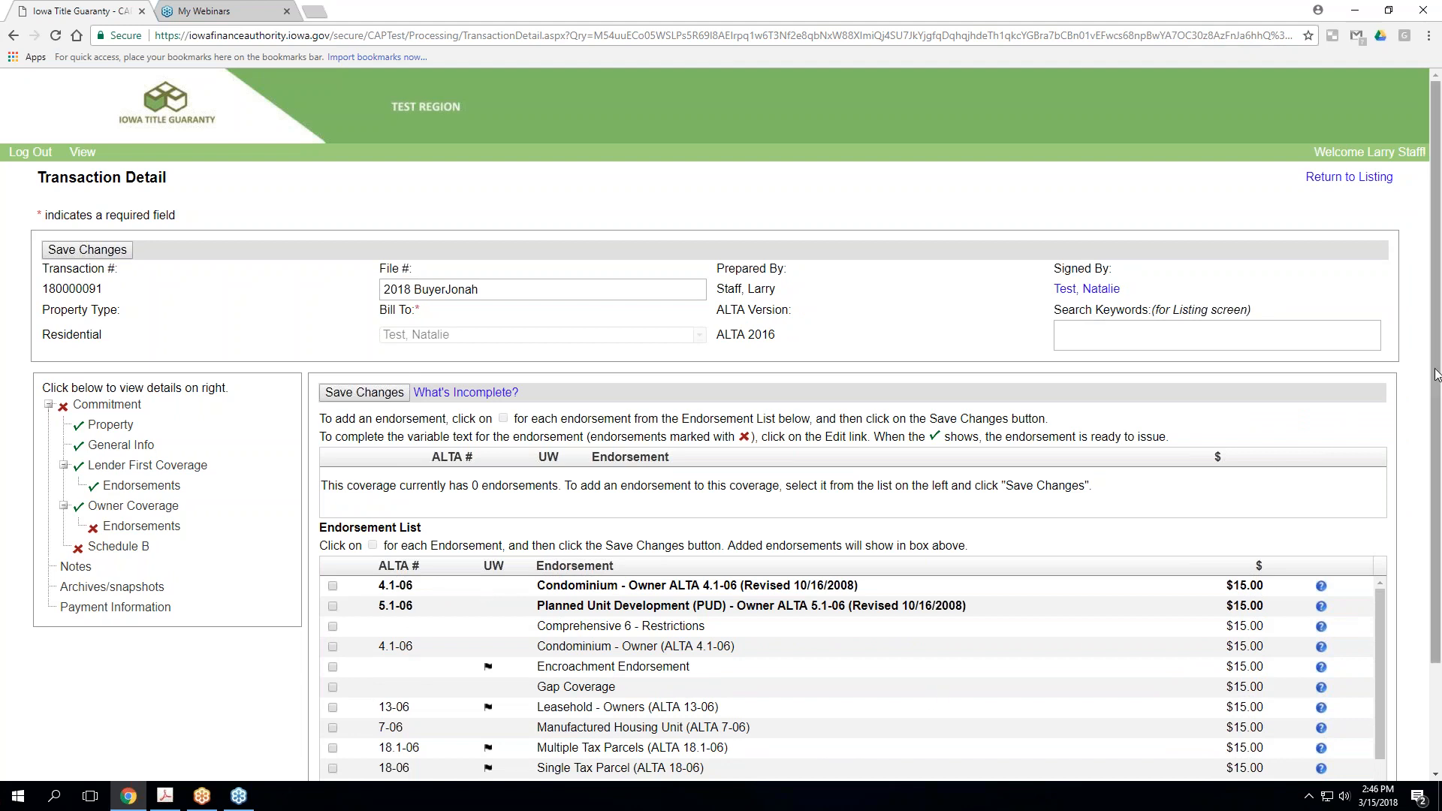
drag(1436, 374, 1435, 456)
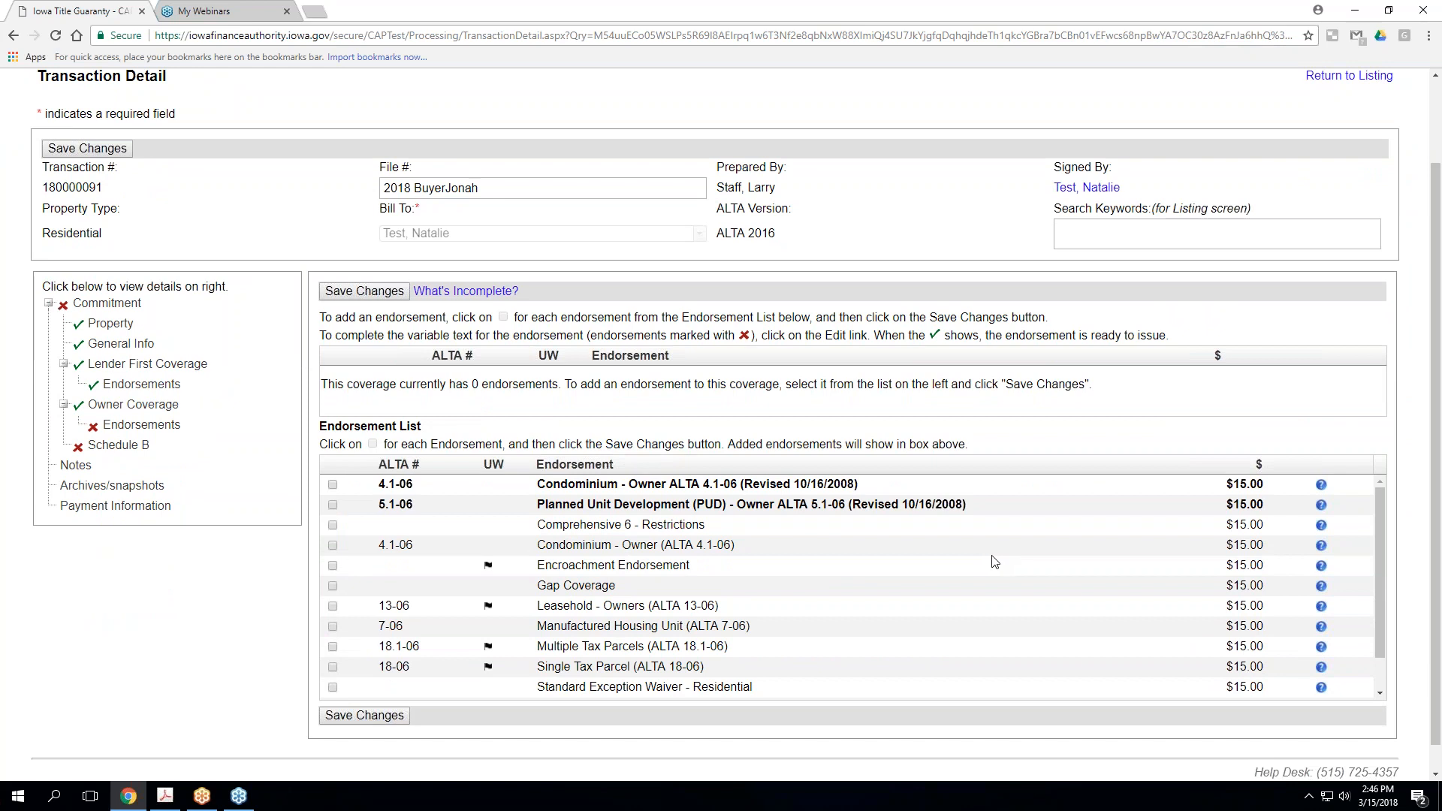
click(361, 293)
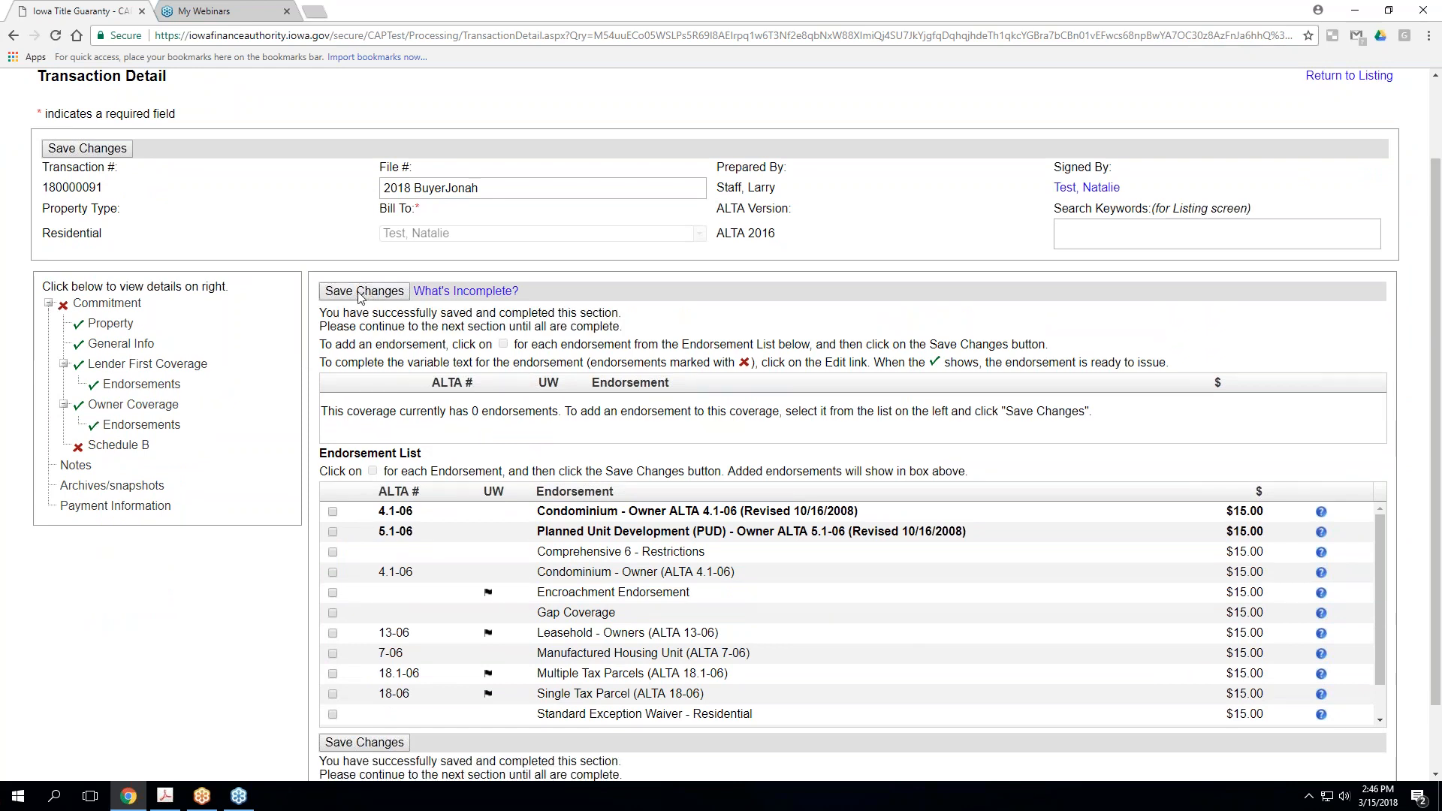
Open Schedule B and review its Part I requirements, its Part II exceptions and the additional options
click(120, 450)
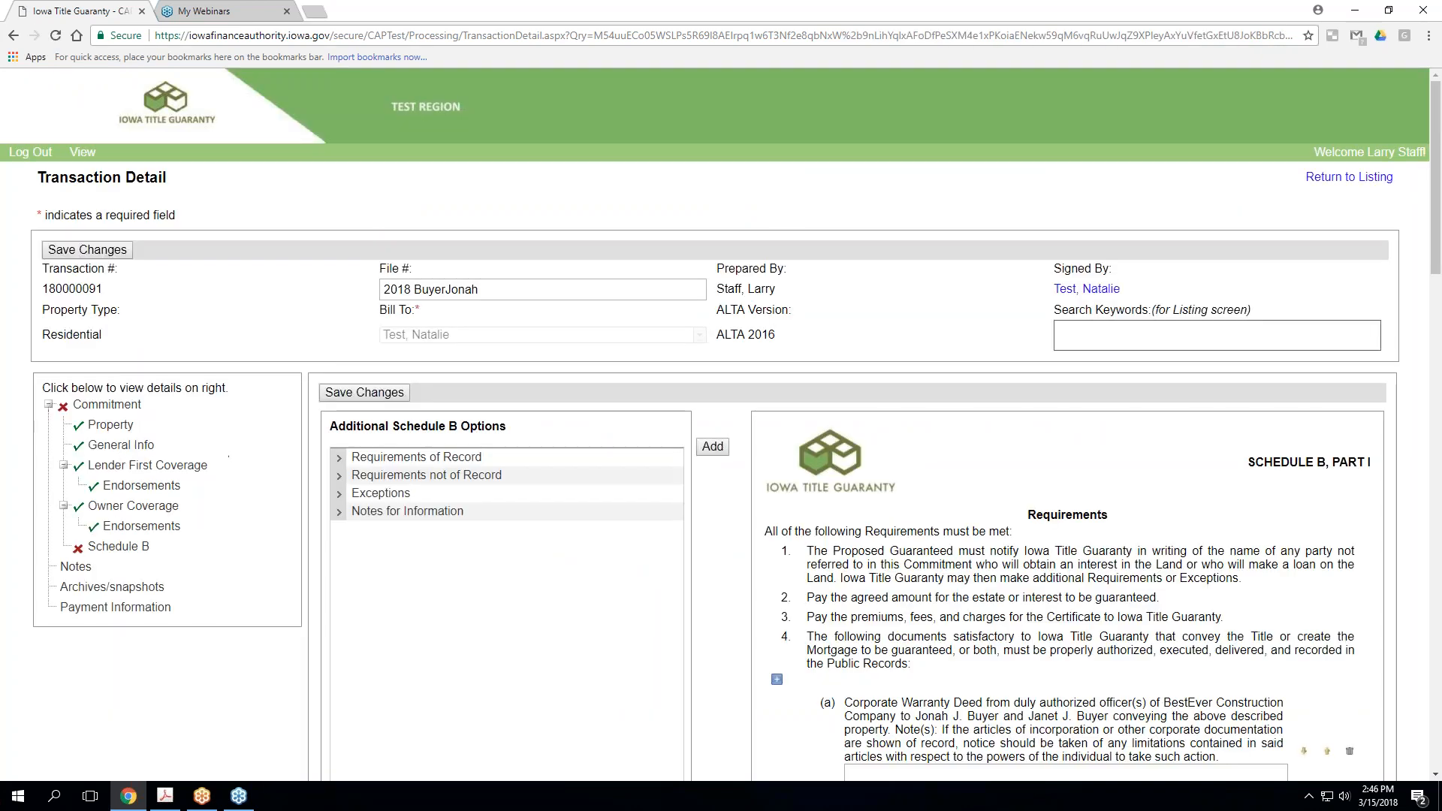
drag(1438, 267, 1440, 503)
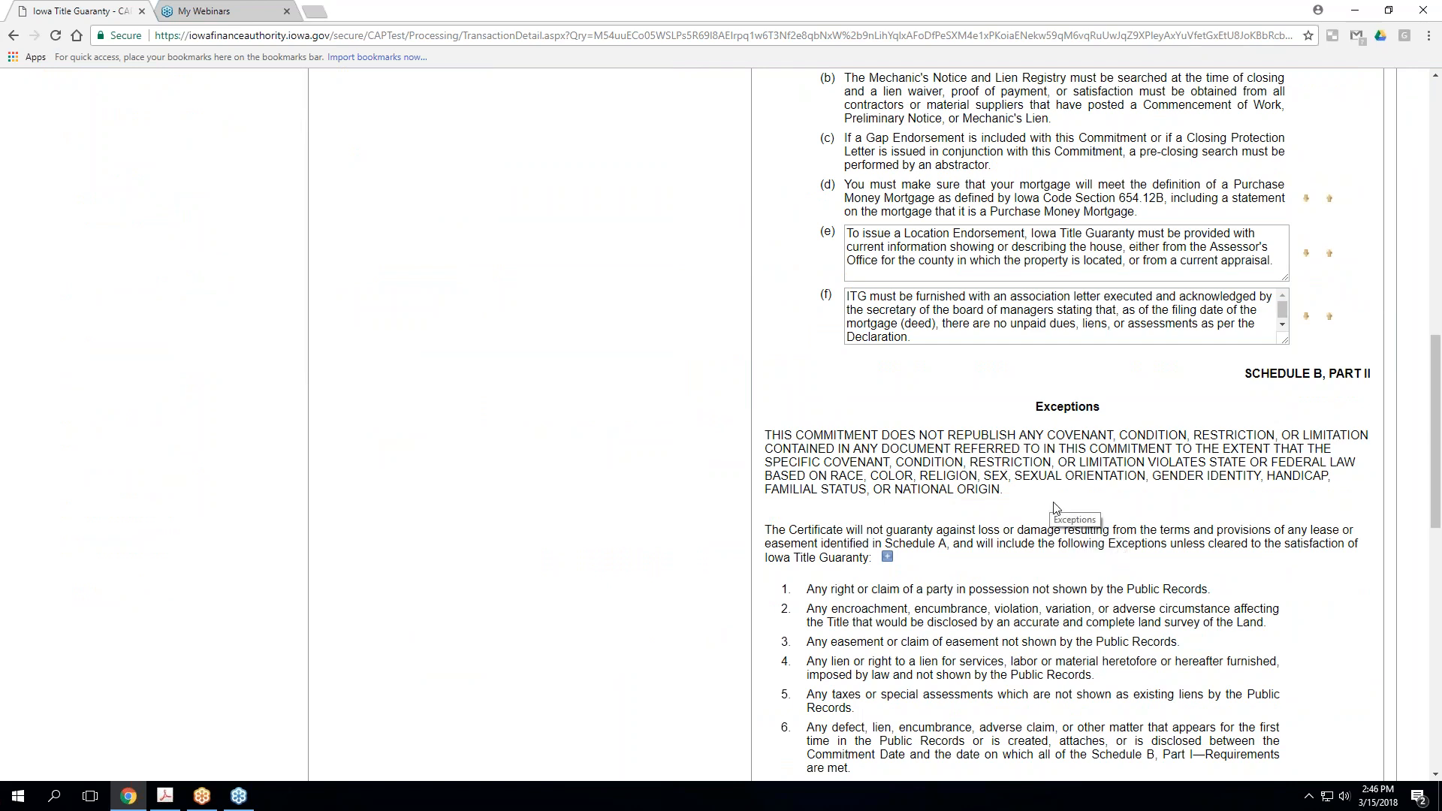
scroll(1054, 507, up, 4)
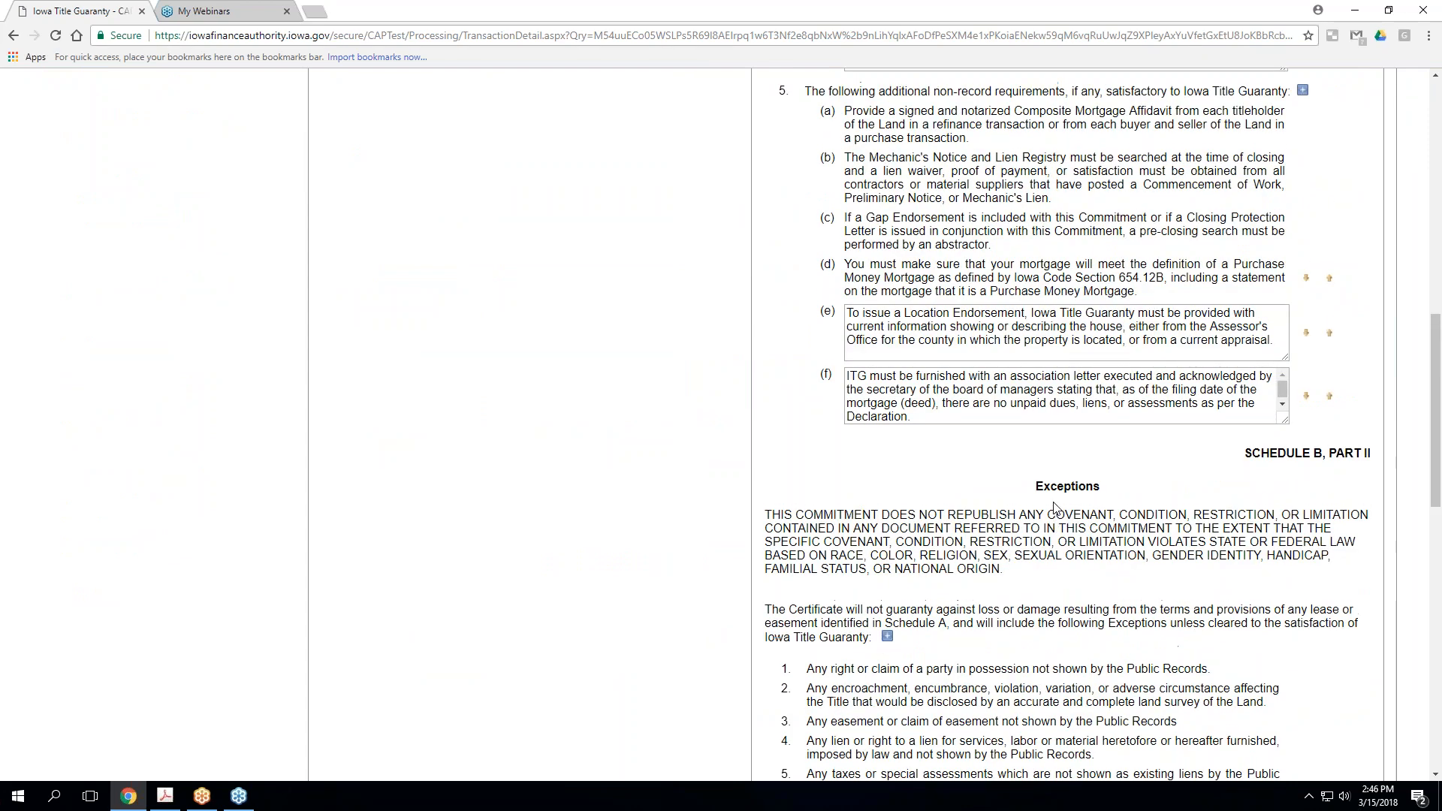
scroll(451, 333, up, 6)
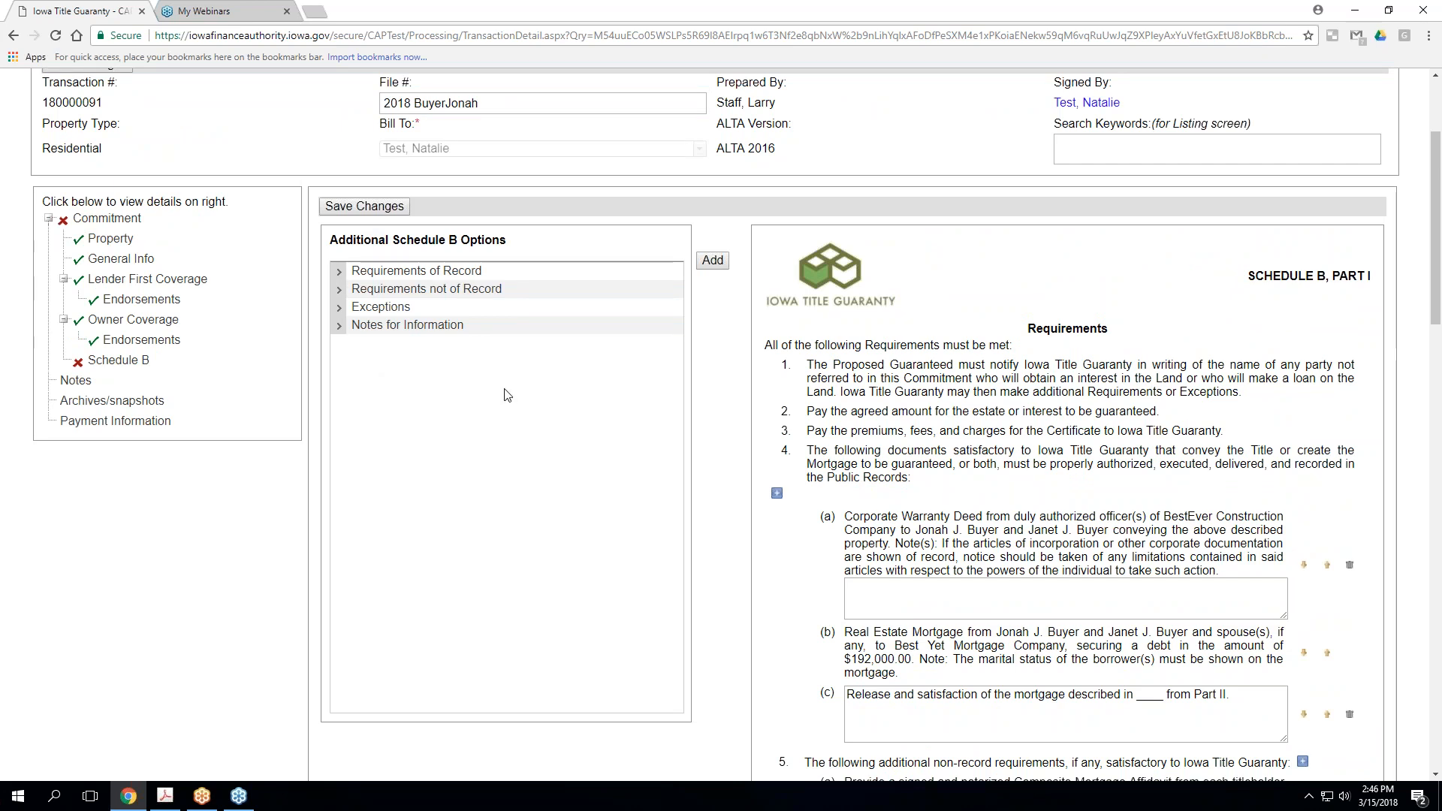
scroll(925, 565, down, 2)
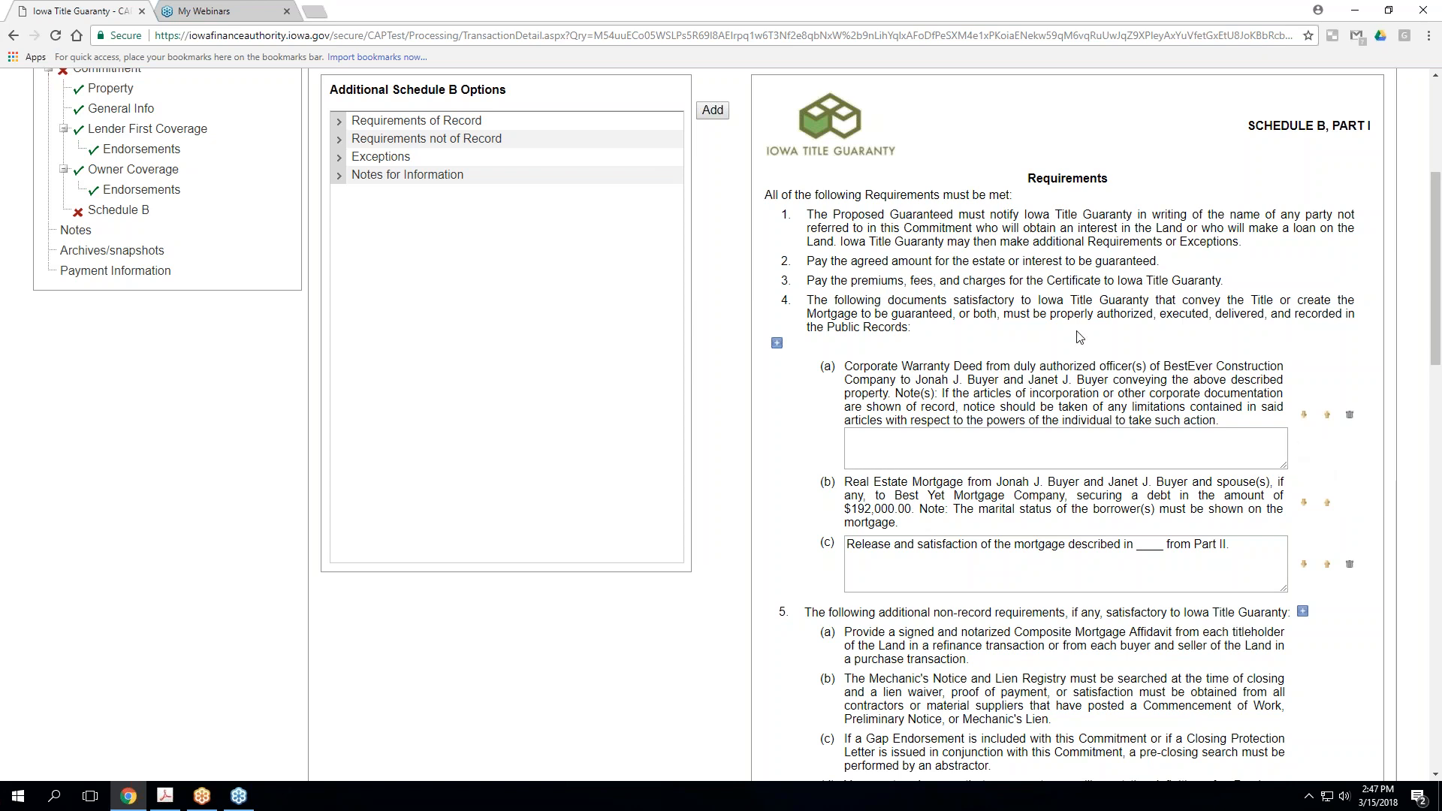
Add a blank requirement of record under item 4 of Schedule B, Part I and delete it again
click(776, 344)
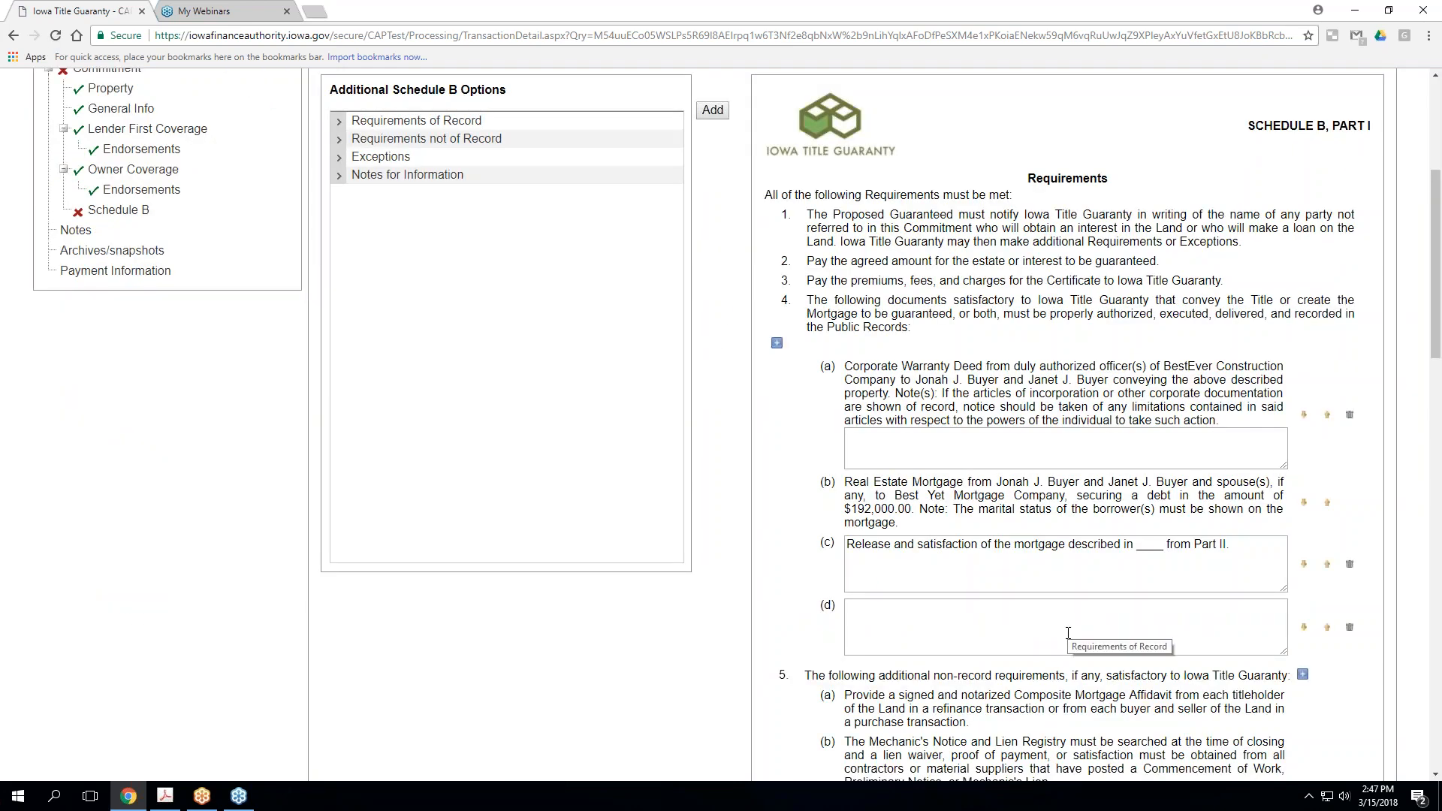
click(1350, 627)
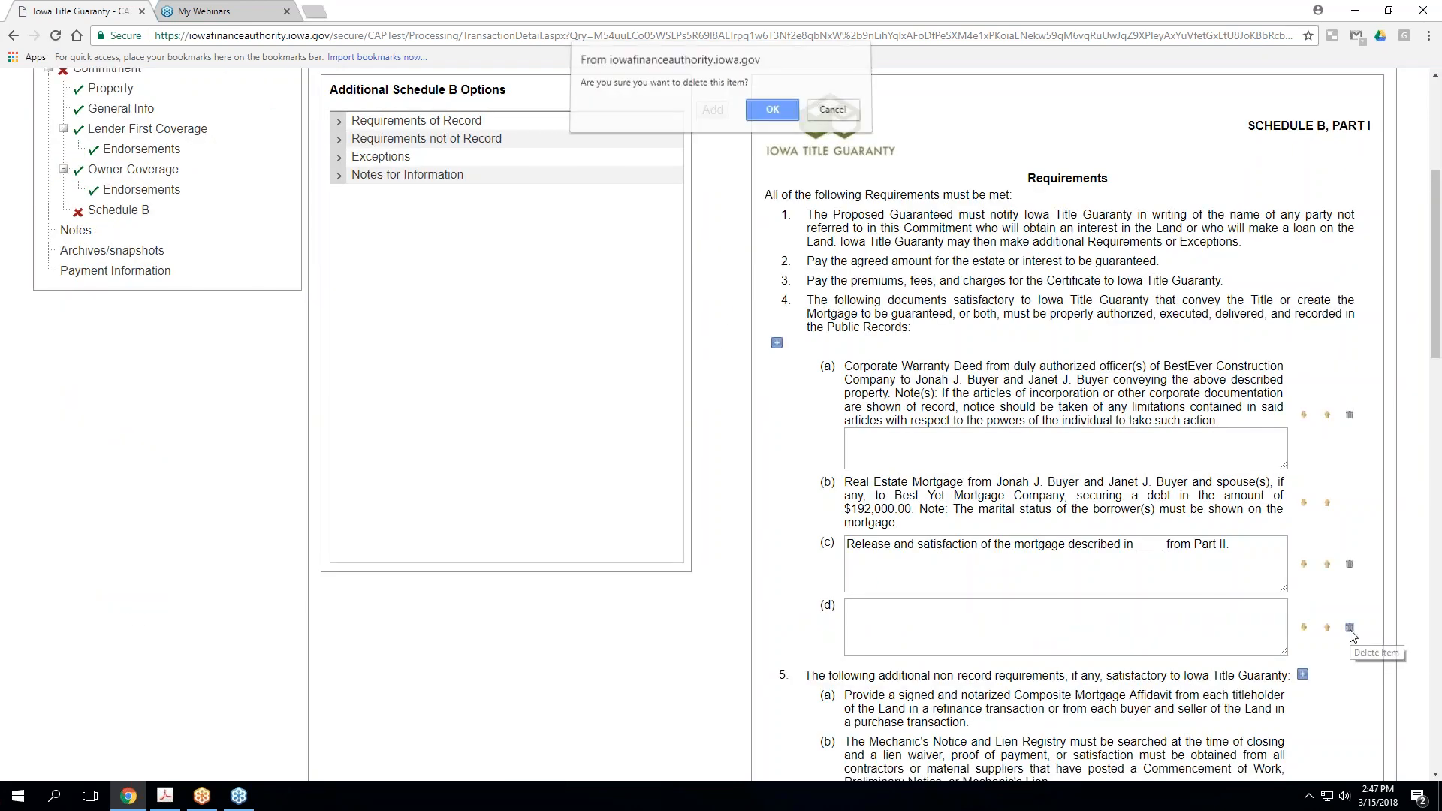
click(763, 122)
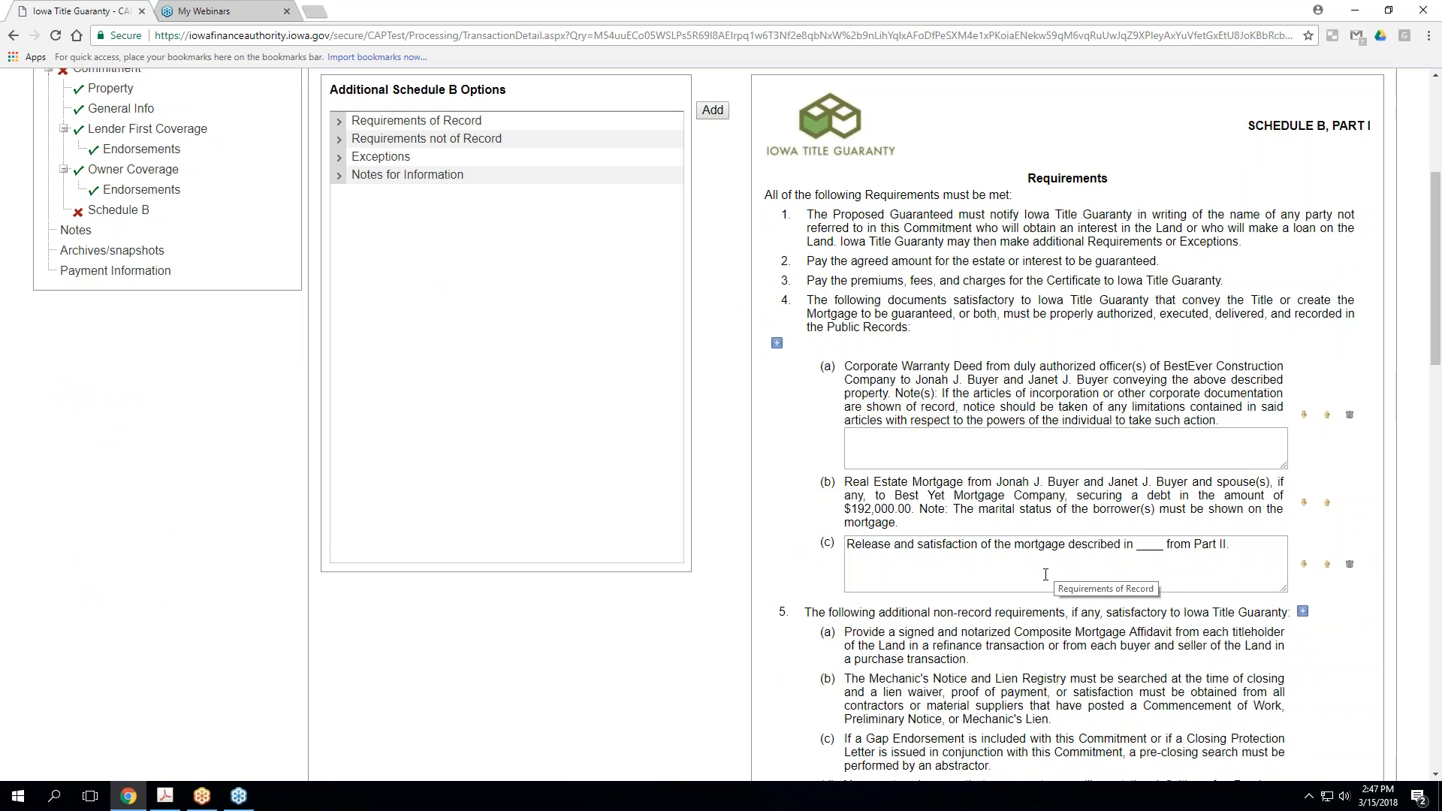
Save the Schedule B section as it stands
scroll(1044, 575, up, 3)
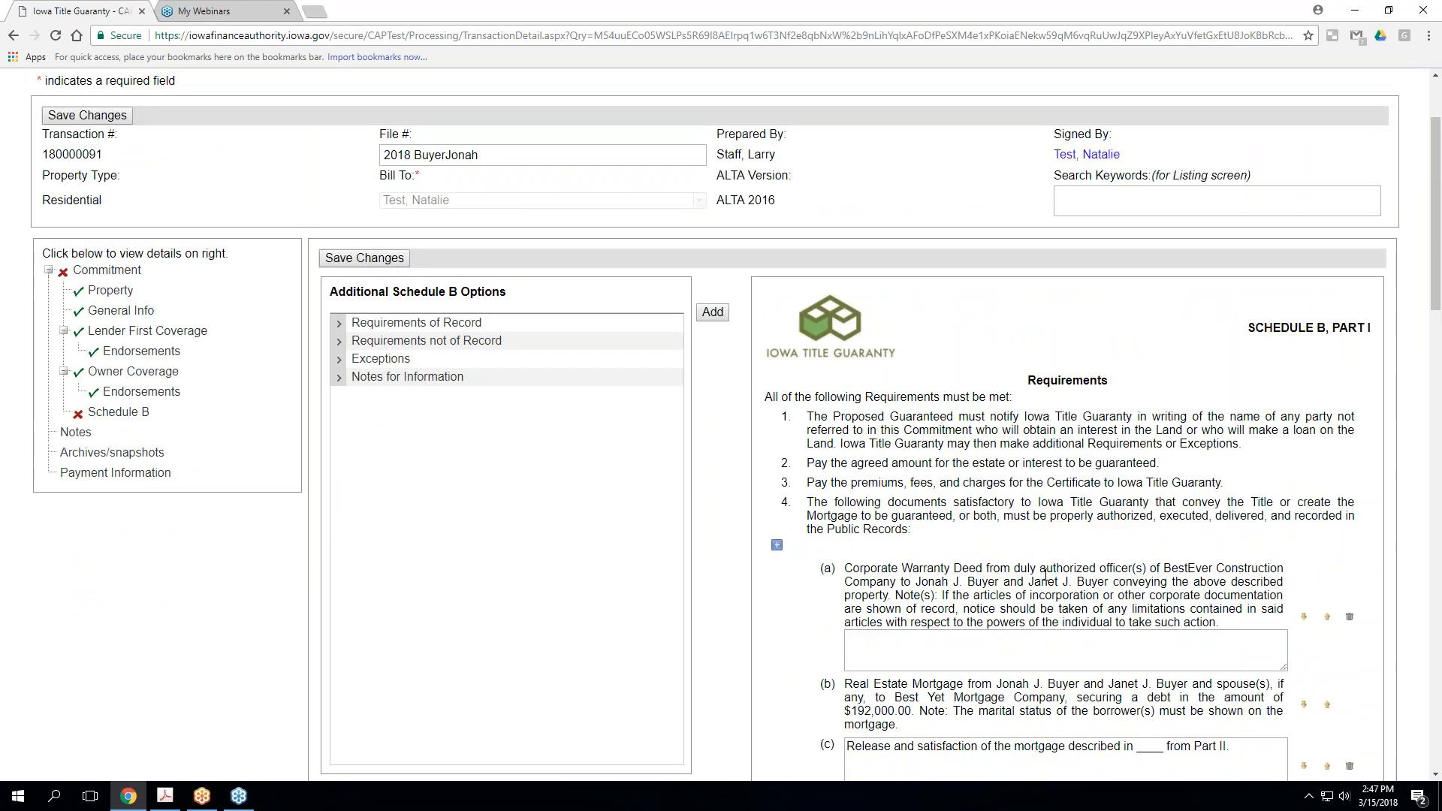
click(348, 284)
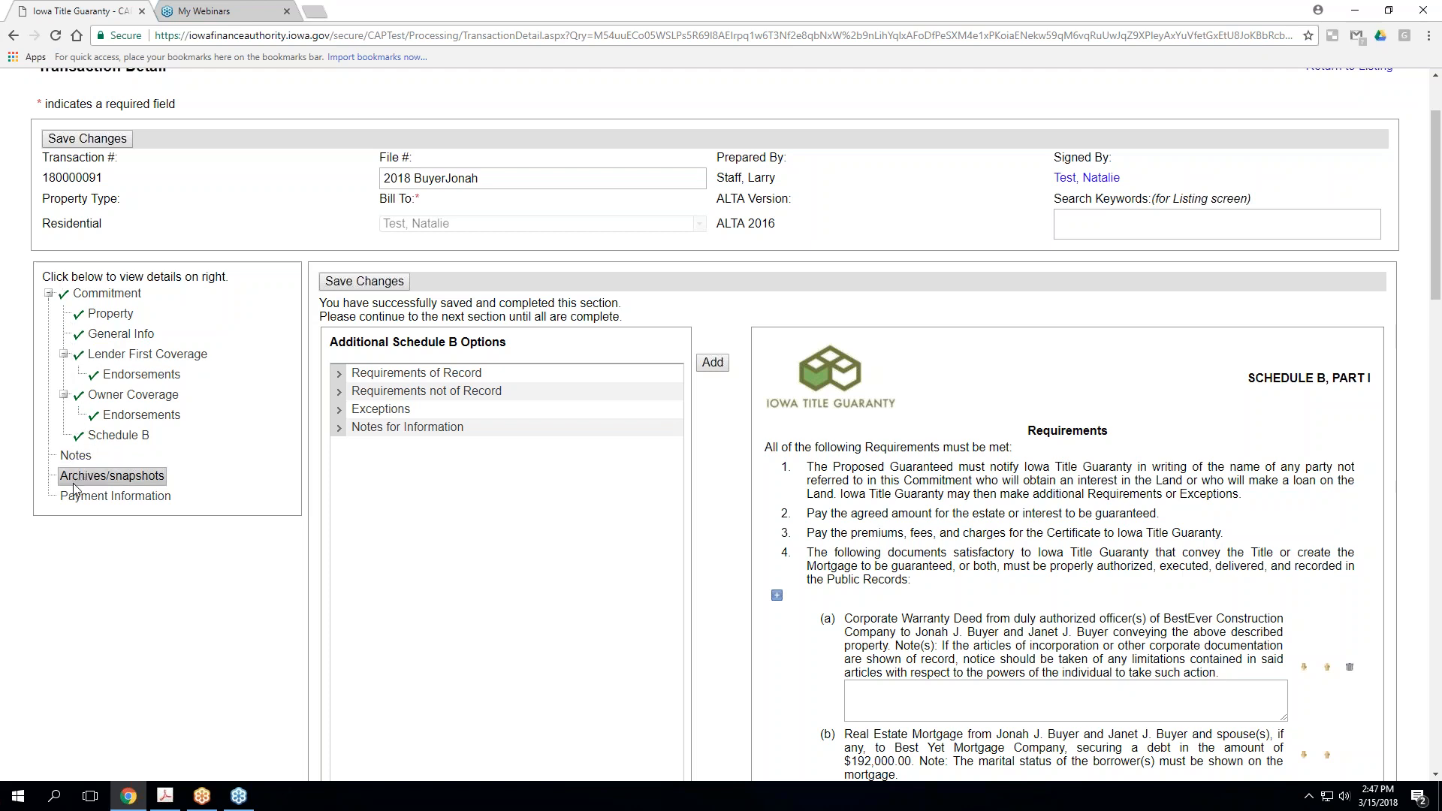
Open the Commitment overview and check which documents can be previewed, without choosing one
click(105, 294)
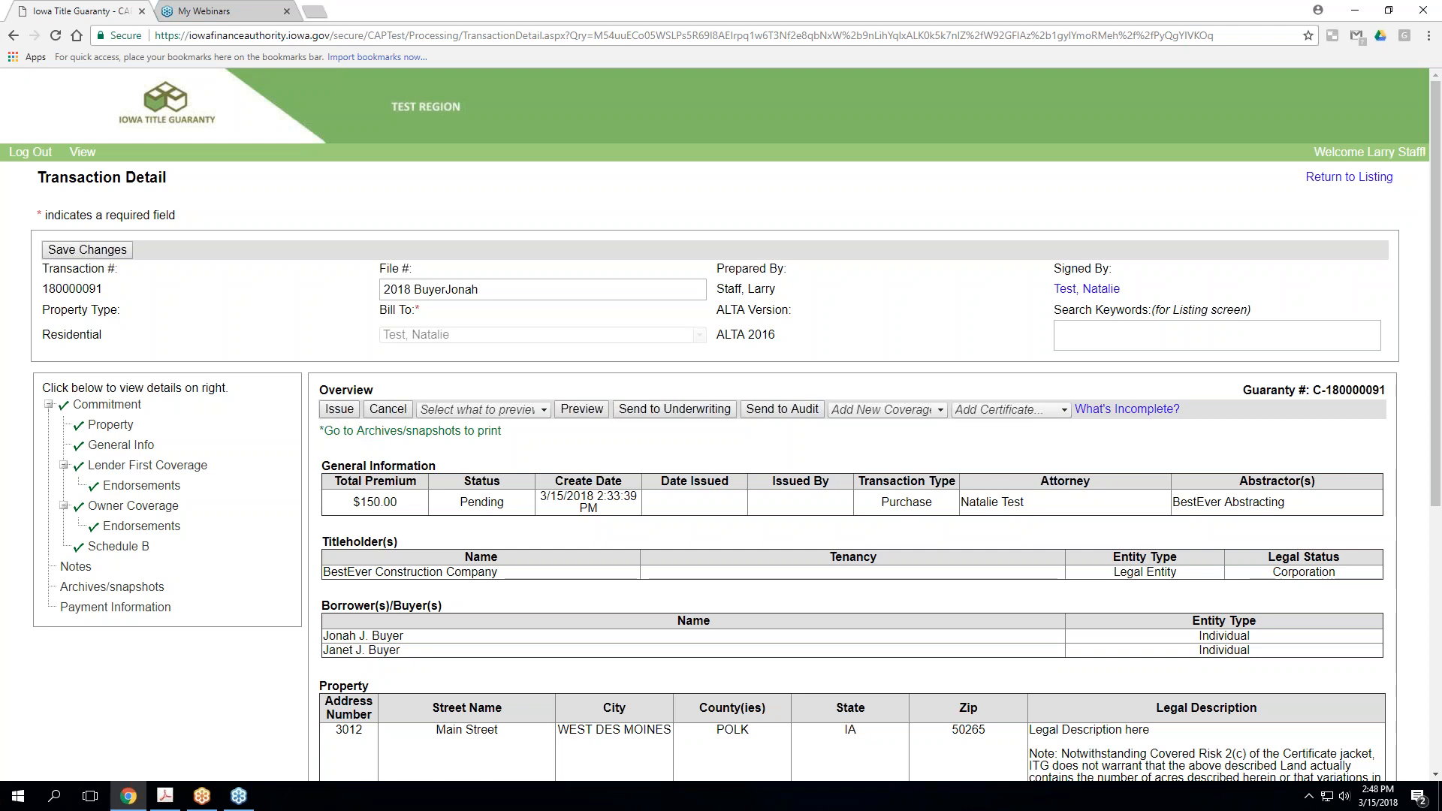
click(543, 409)
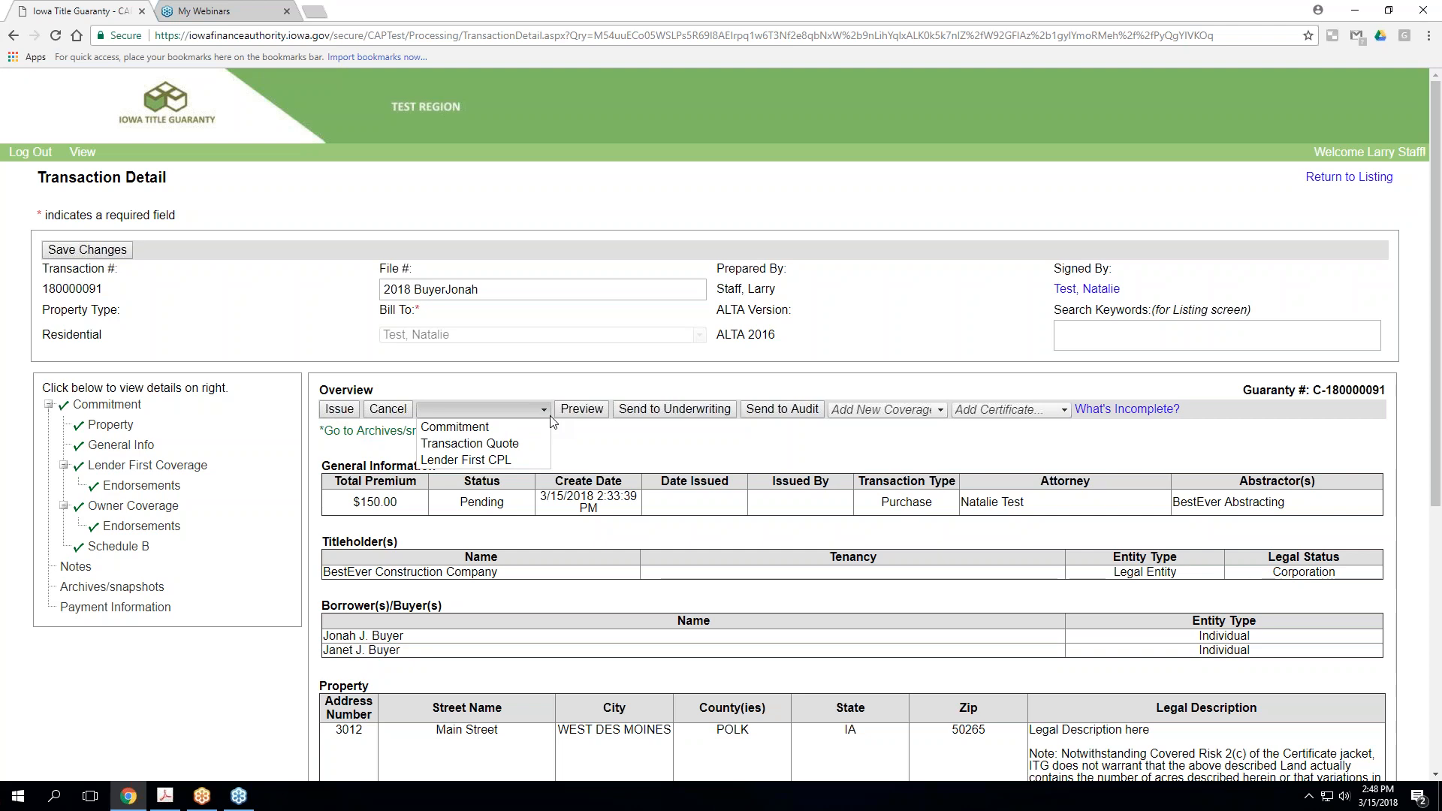
click(543, 412)
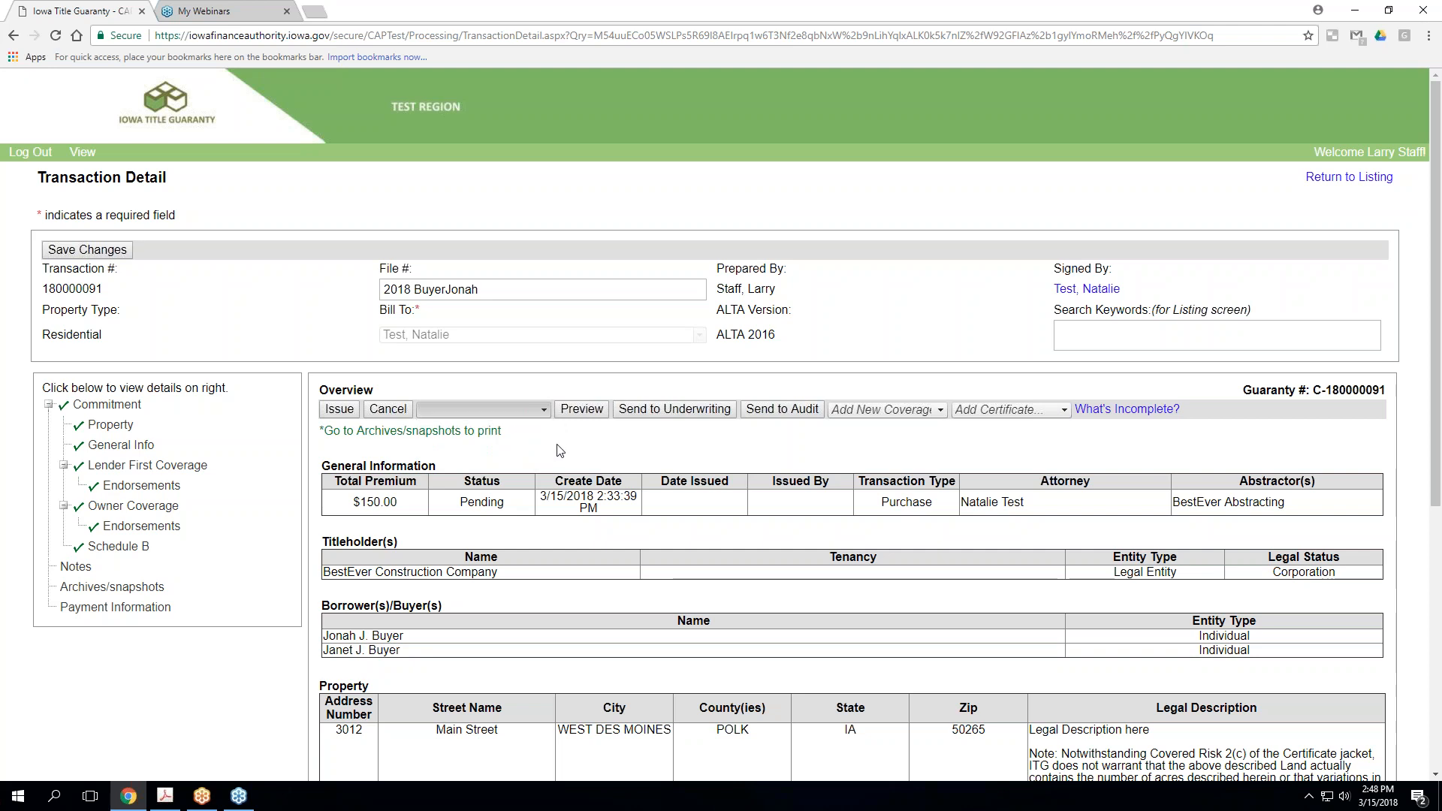
Start sending the guaranty to Underwriting status and cancel at the explanation box
click(683, 412)
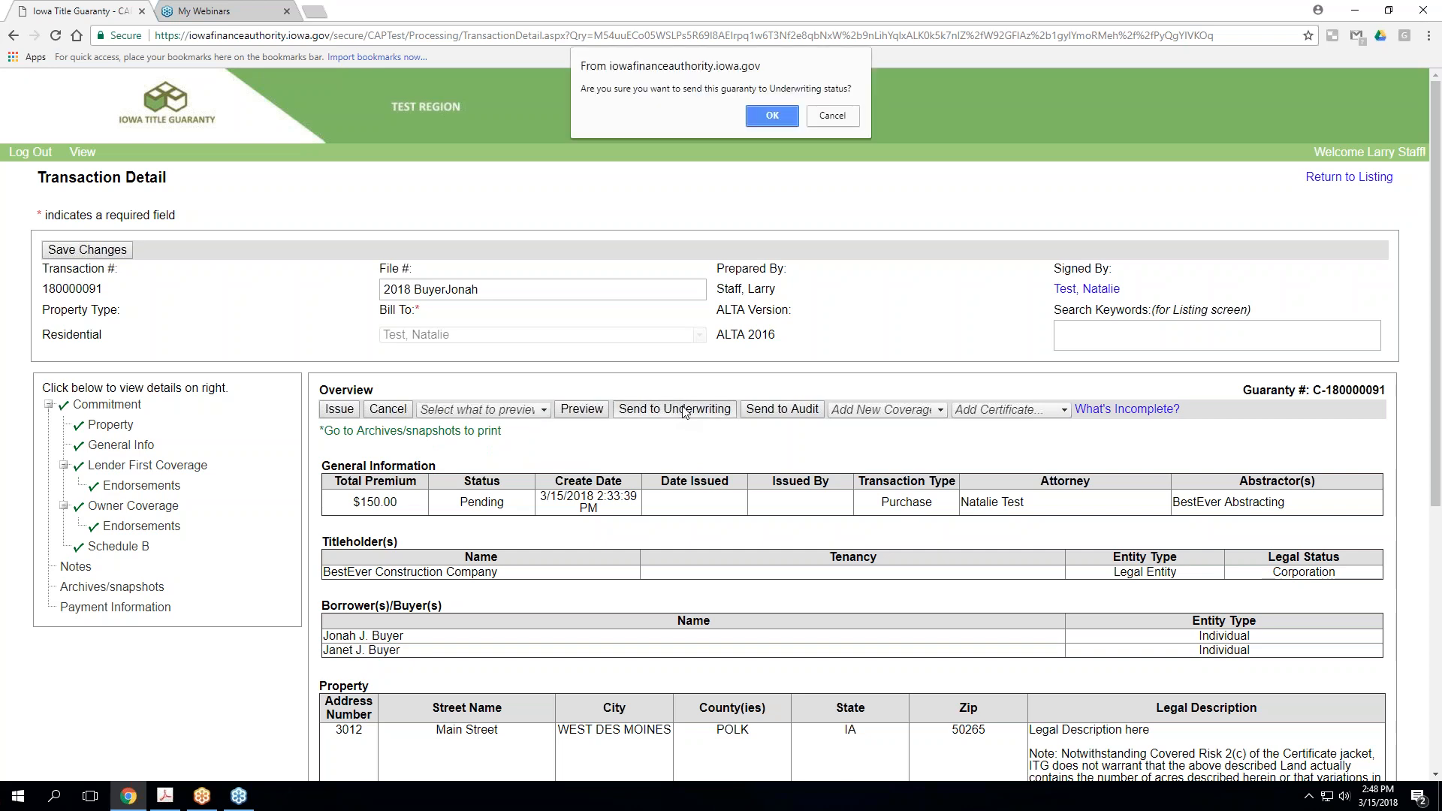
click(763, 115)
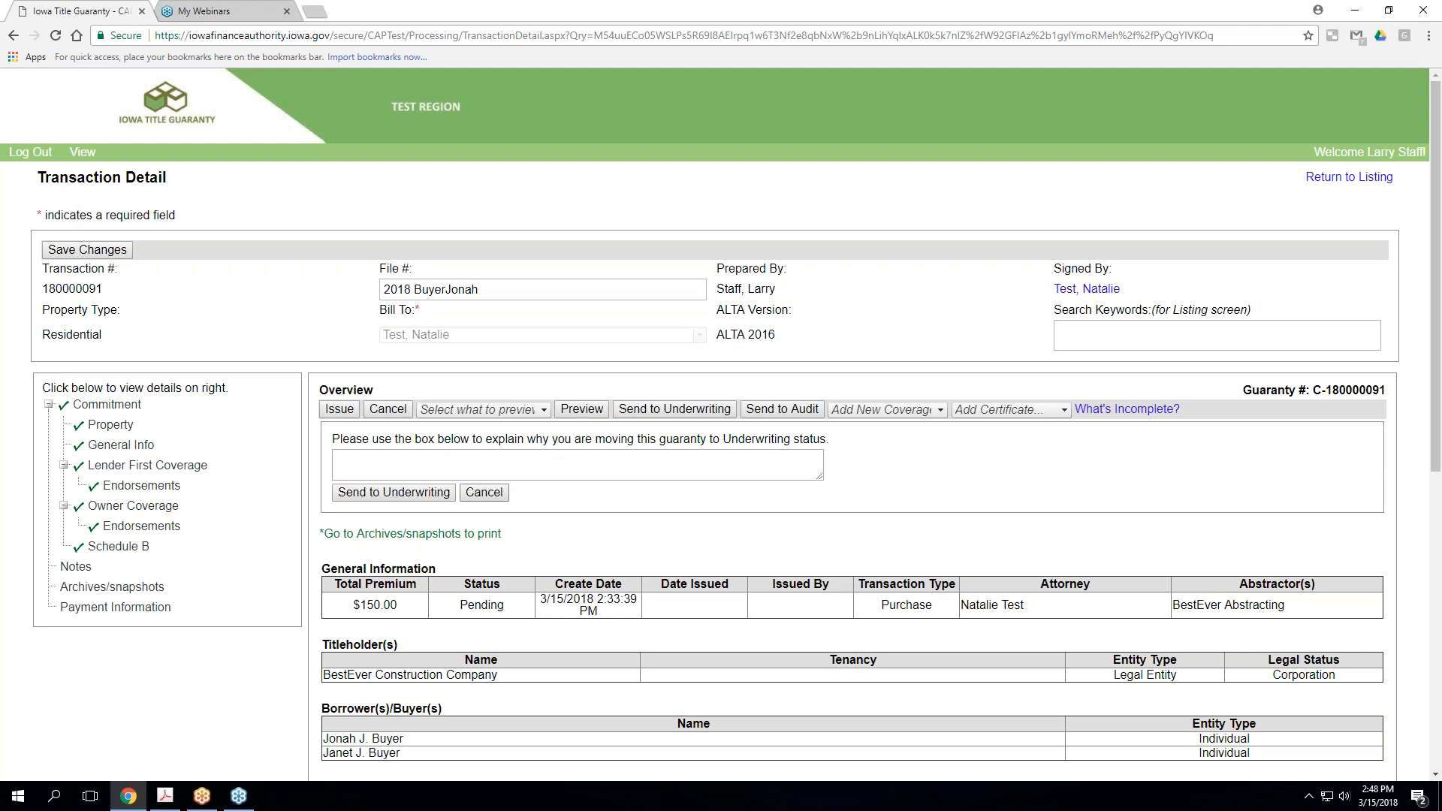
click(483, 492)
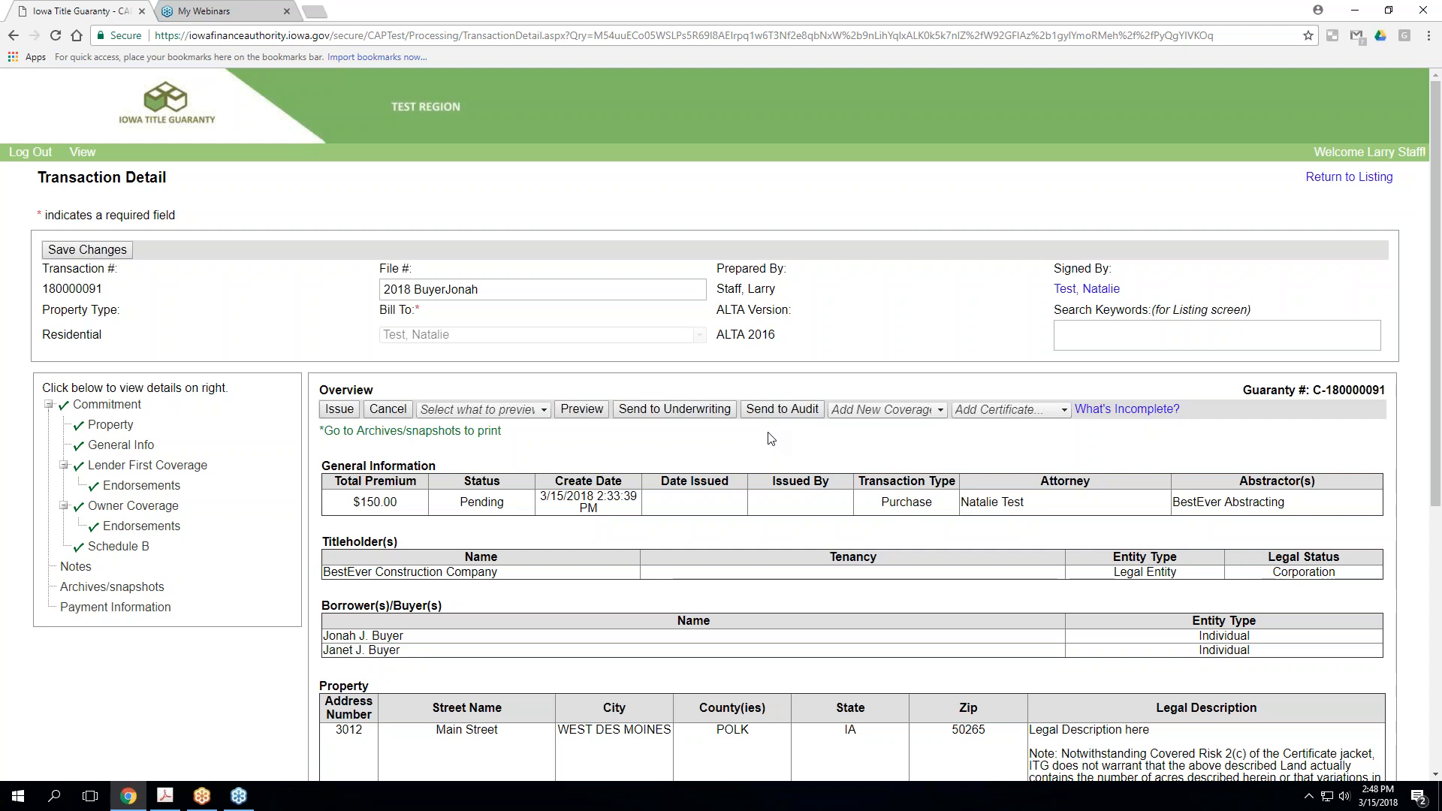
Add a Lender Junior coverage to the commitment, open its details and remove that coverage again
click(935, 412)
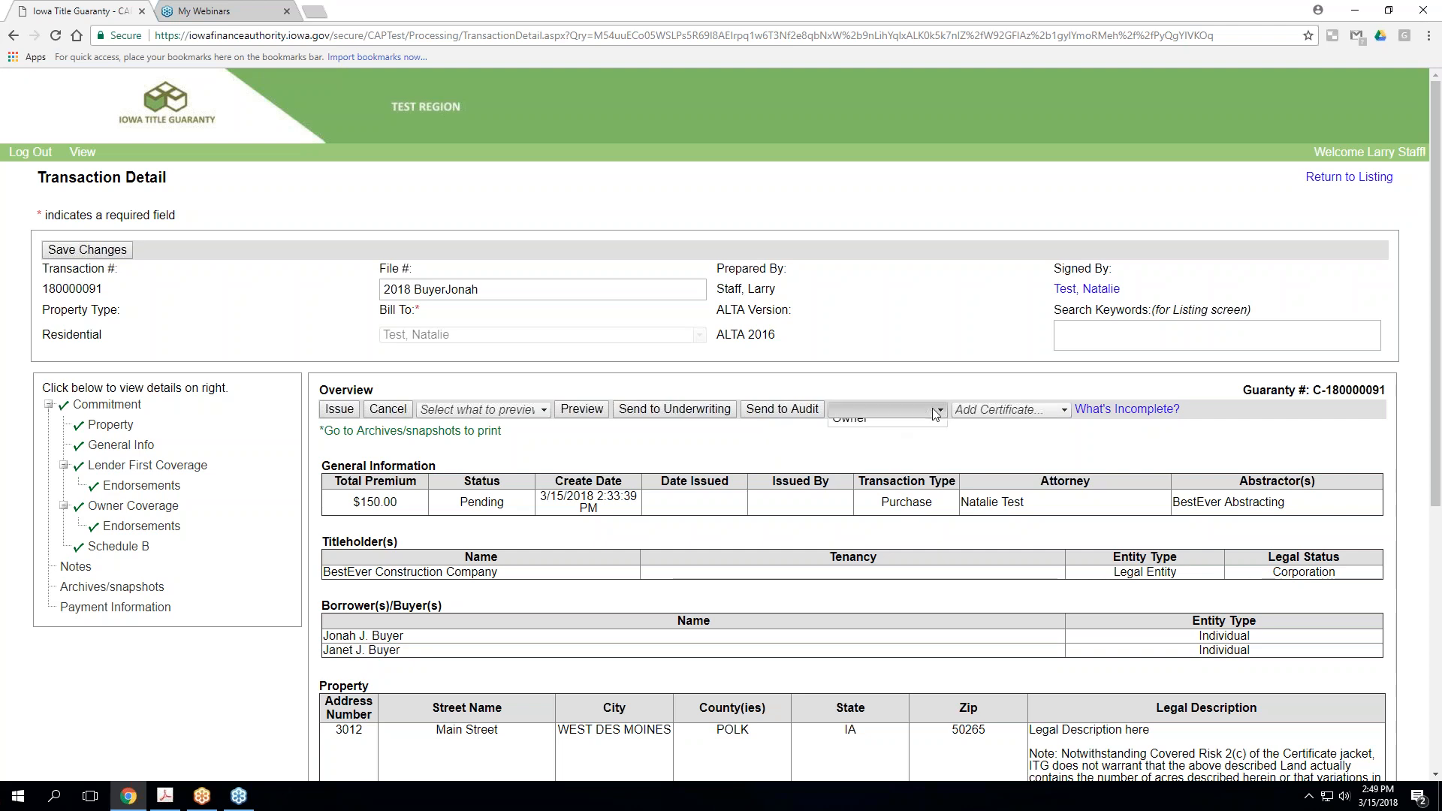
click(908, 443)
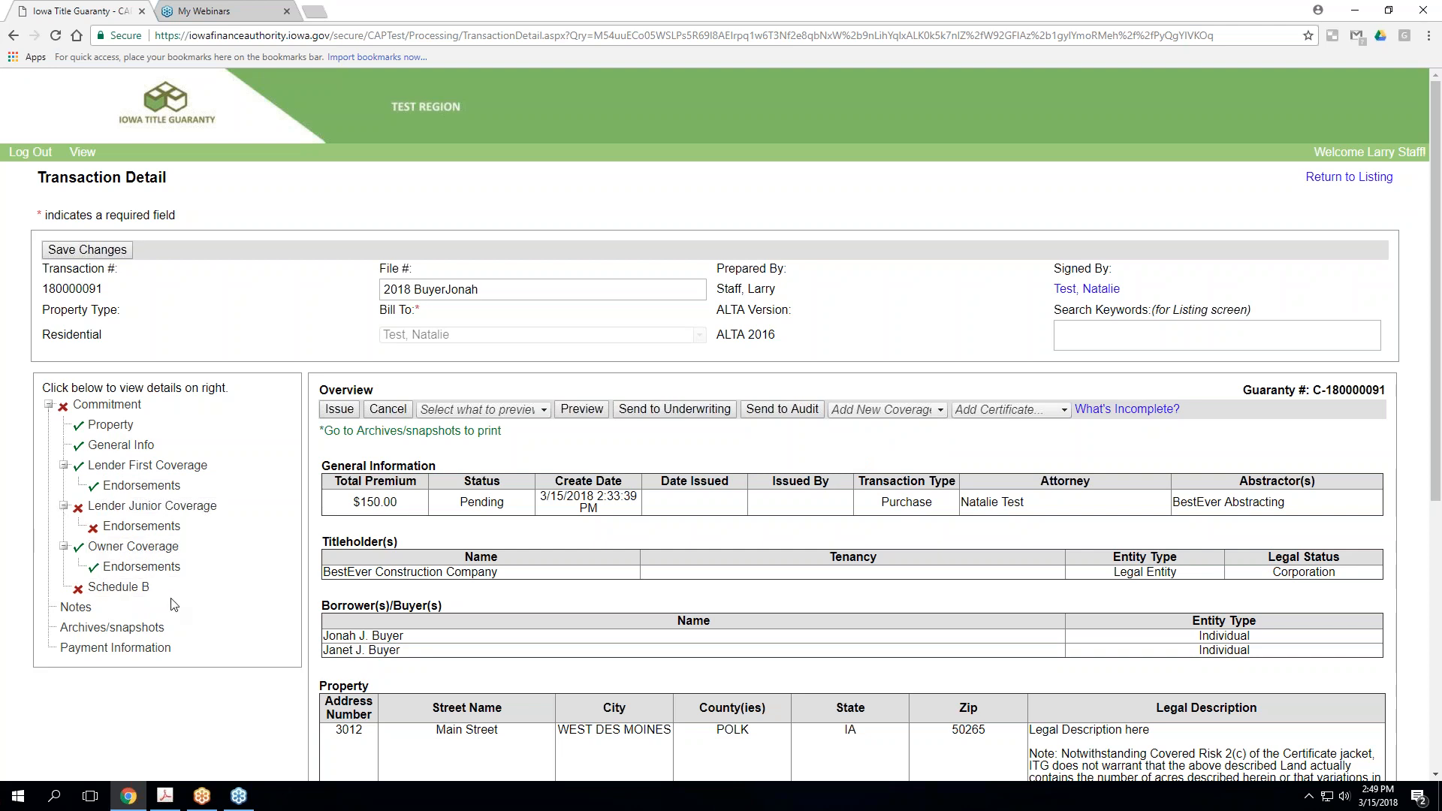
click(146, 509)
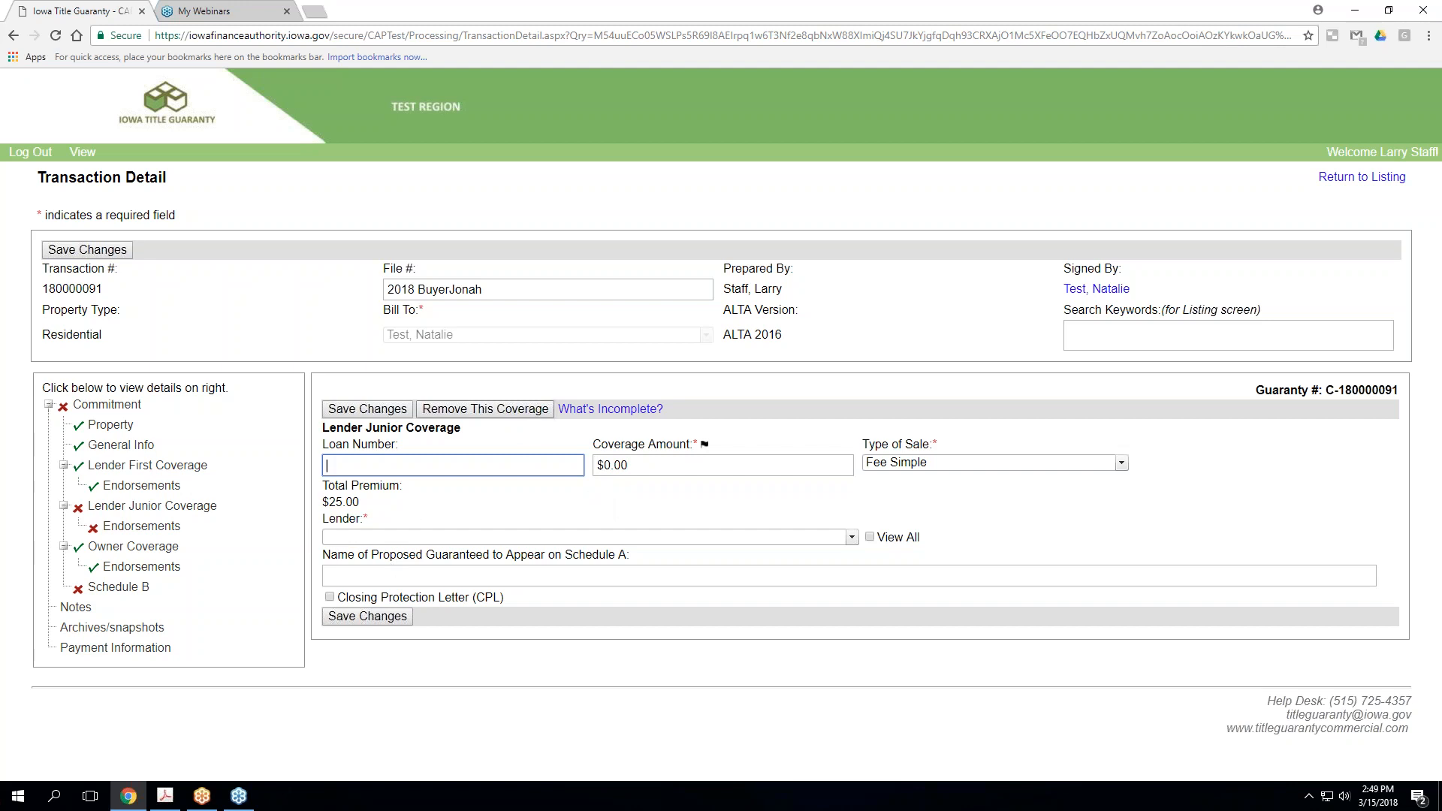
click(471, 410)
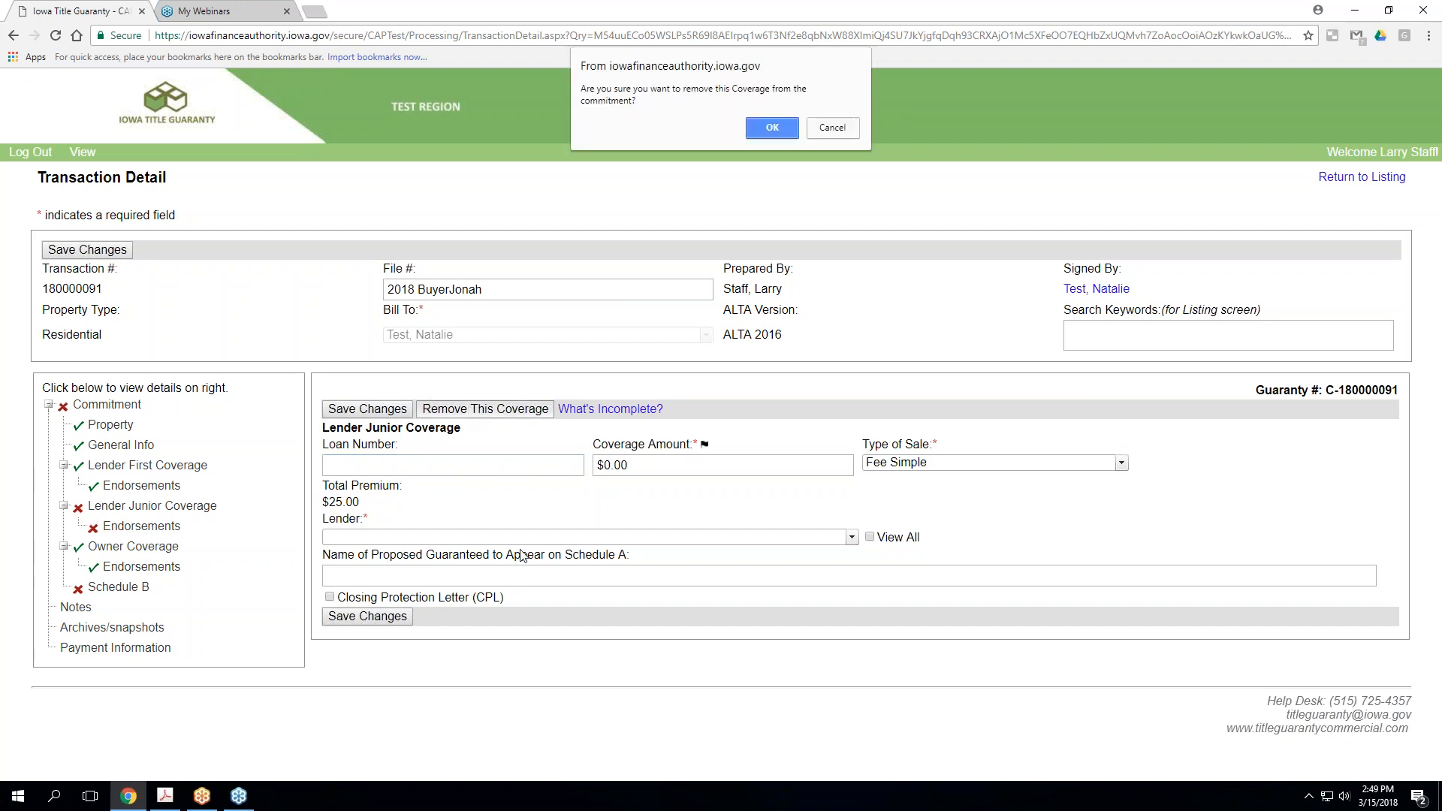
click(760, 129)
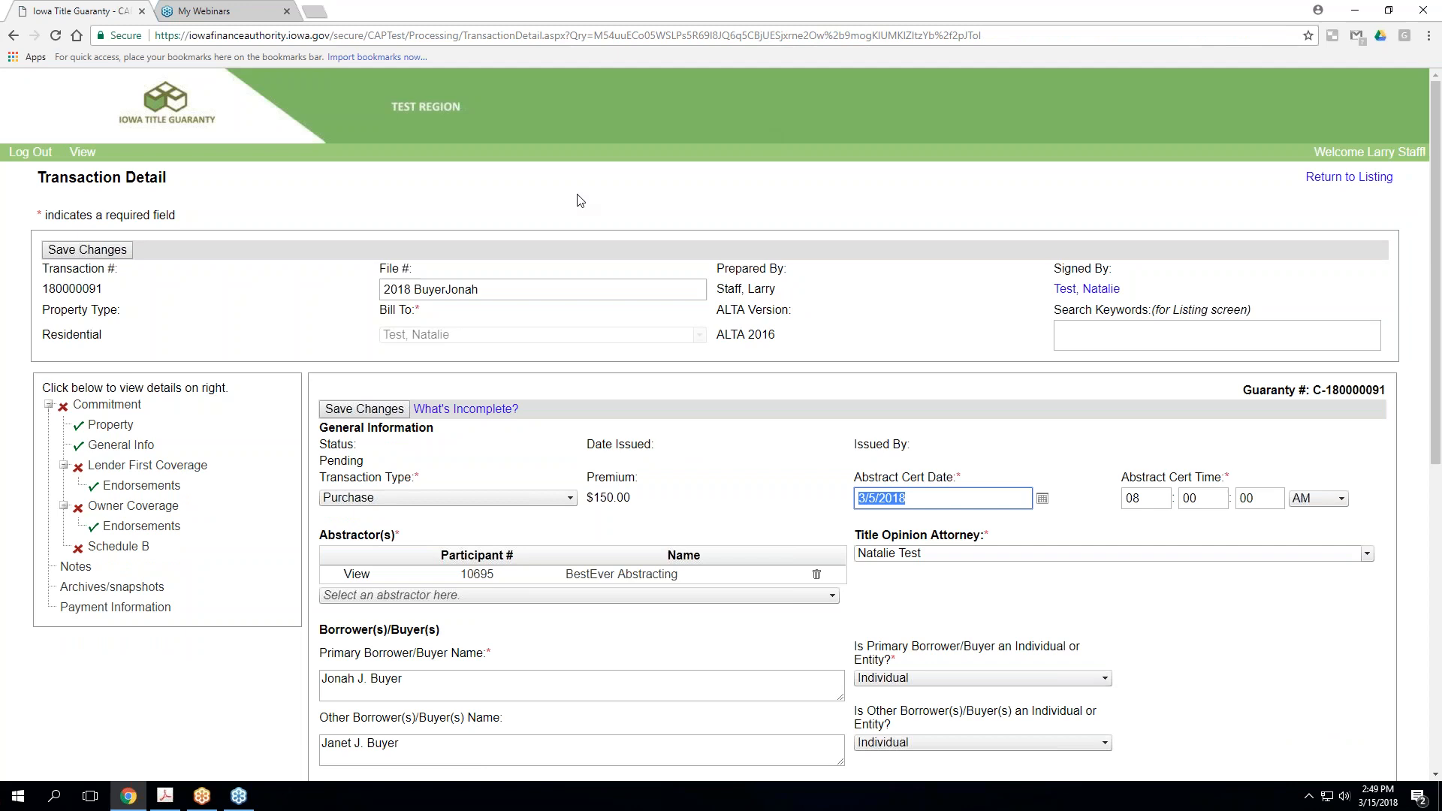
Save the Lender First Coverage and Owner Coverage sections again with their existing entries
click(127, 469)
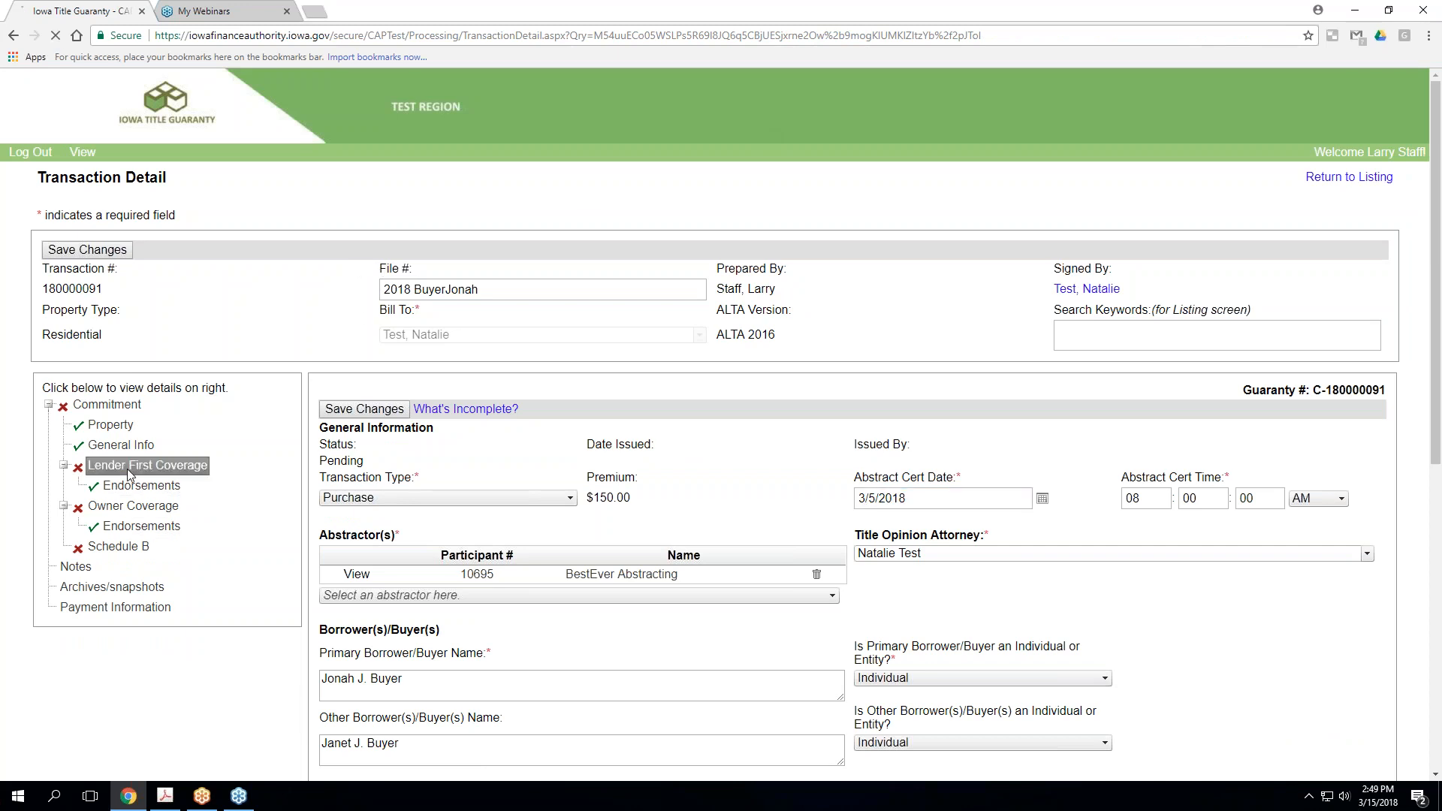
click(352, 409)
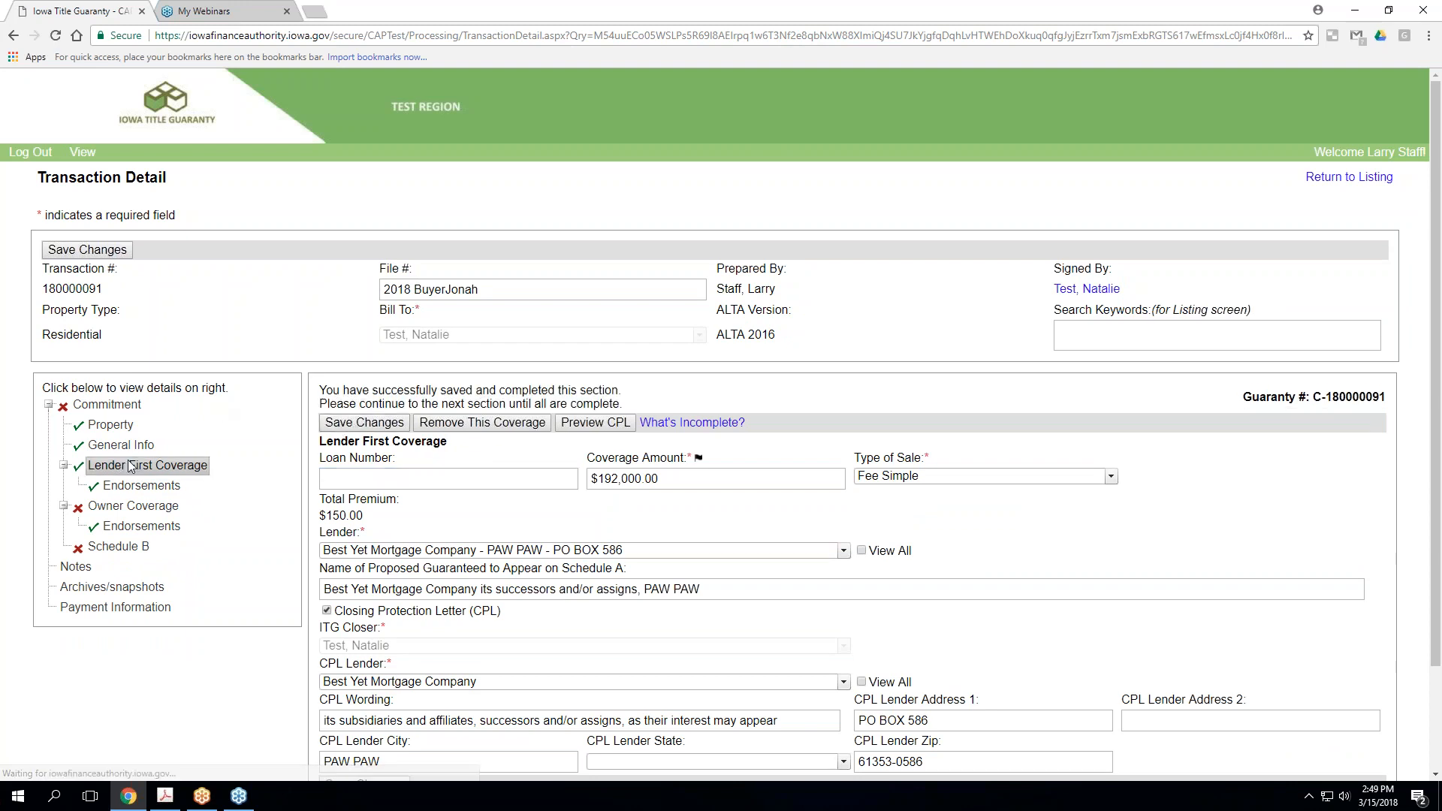
click(123, 507)
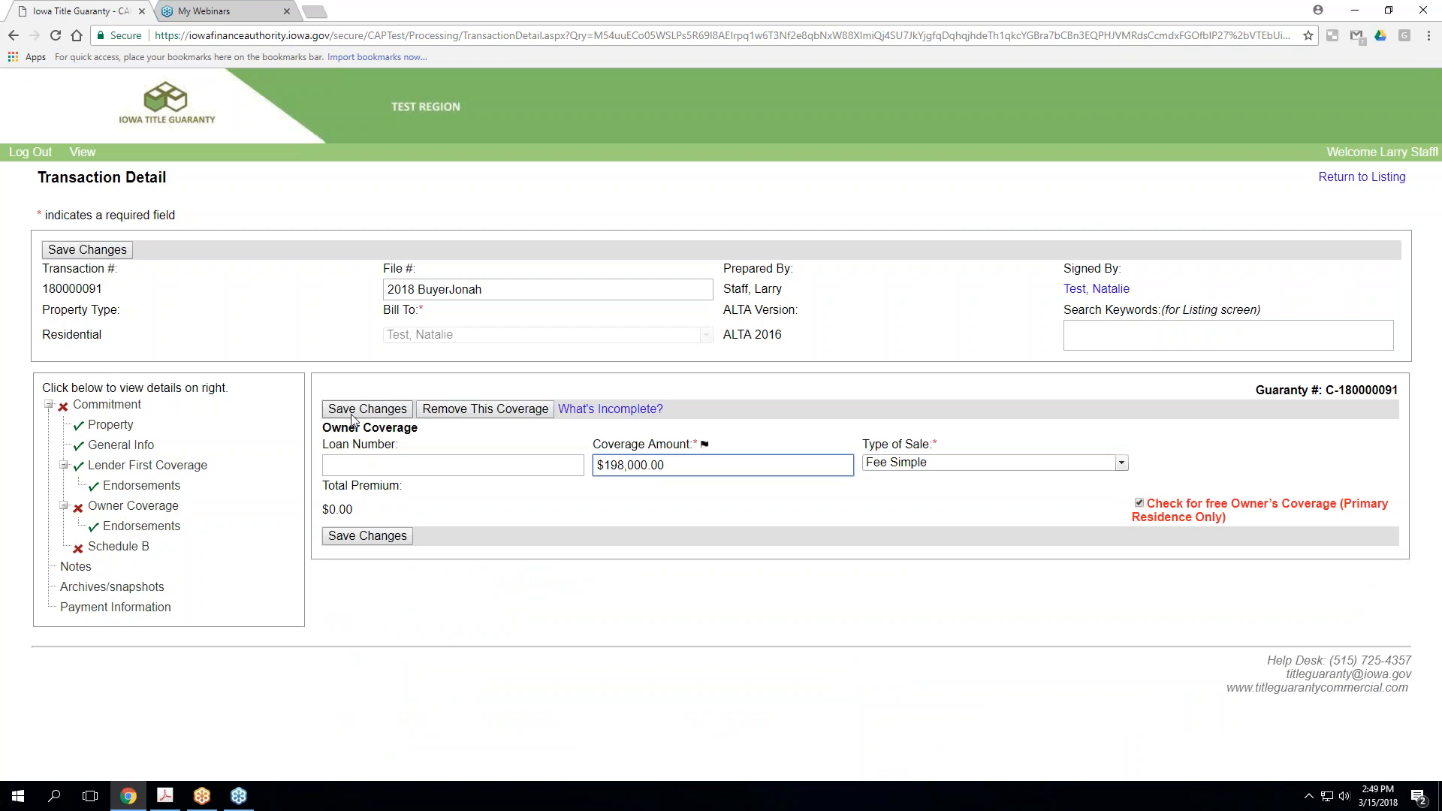
click(352, 406)
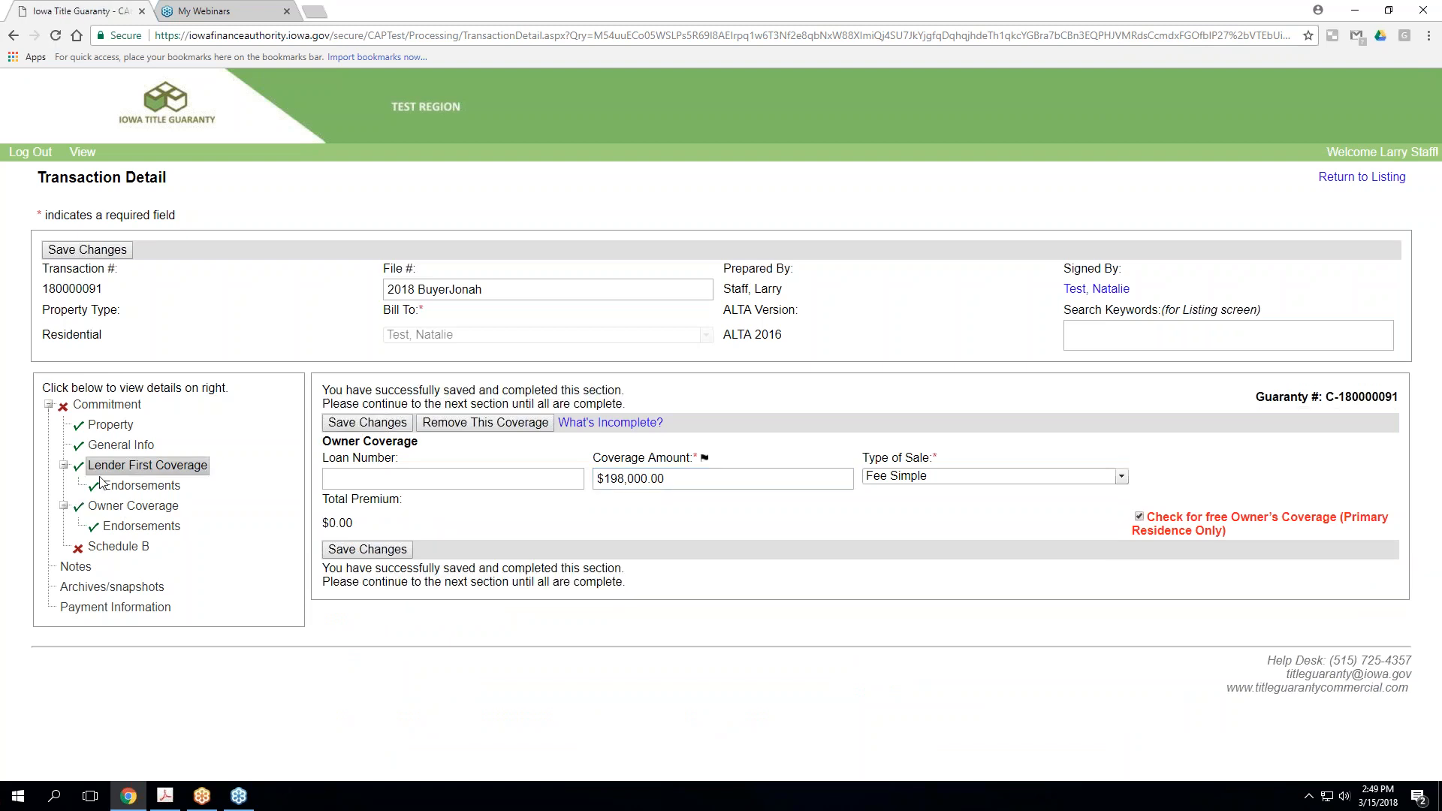
Save Schedule B again without edits and return to the Commitment overview
click(125, 547)
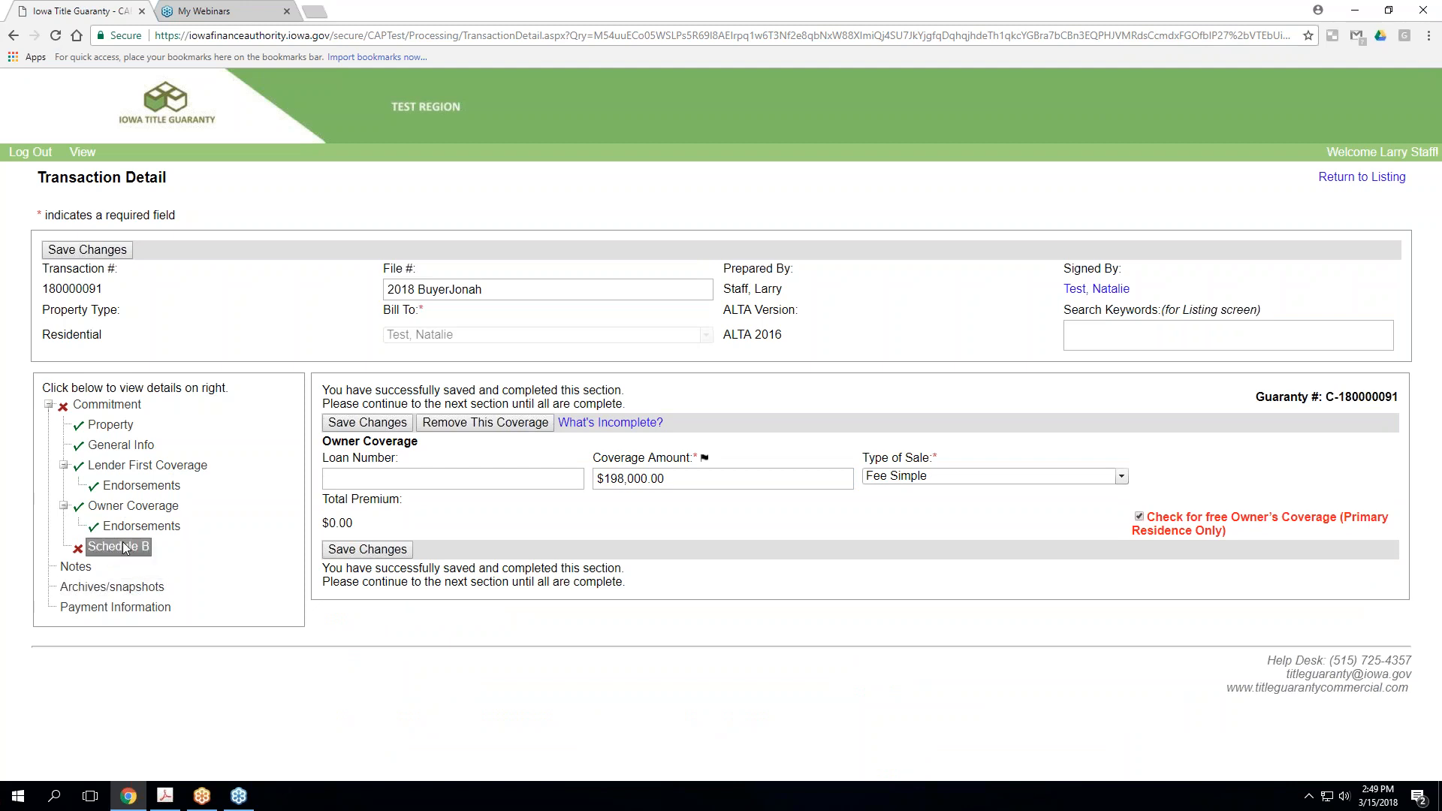
scroll(736, 635, down, 5)
scroll(736, 635, up, 5)
click(365, 392)
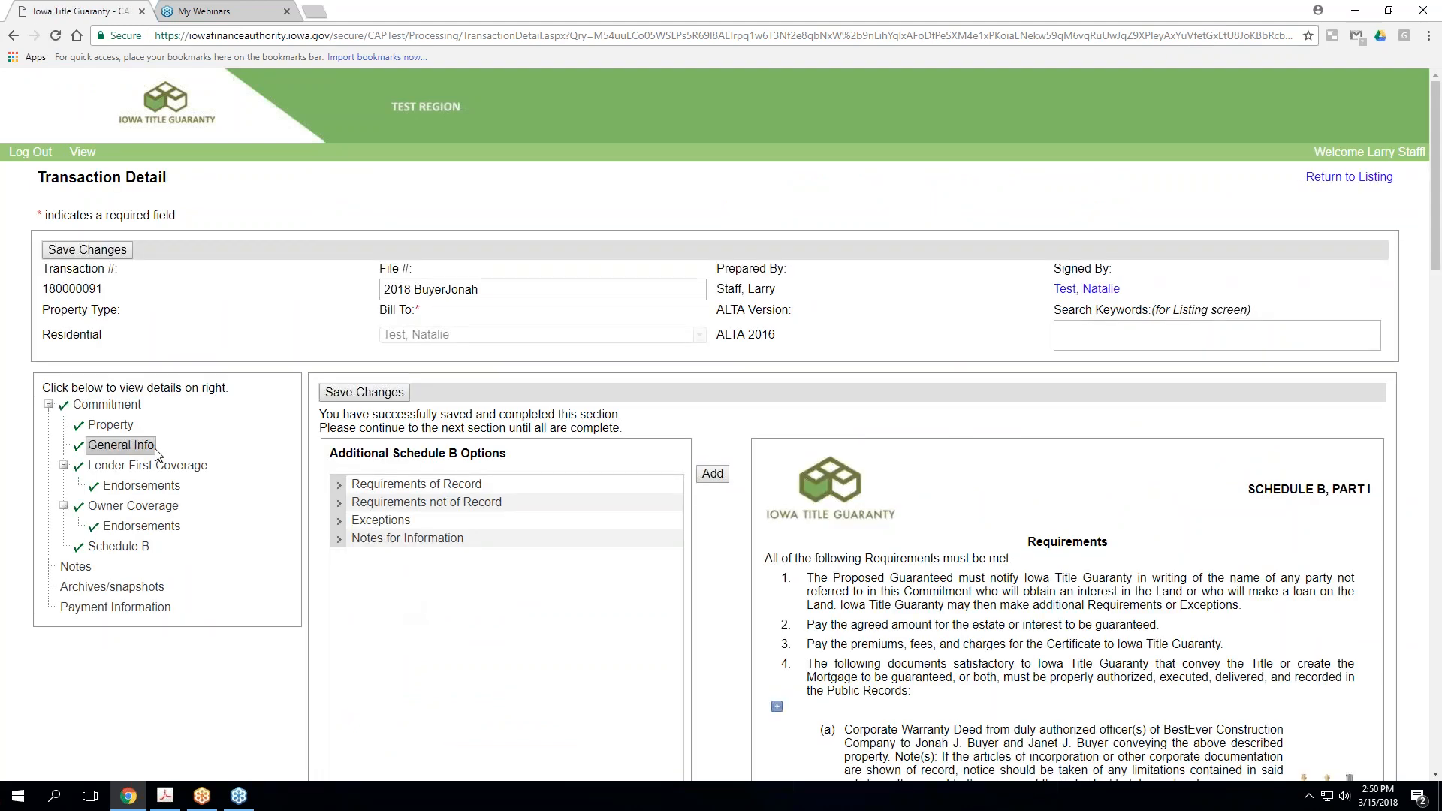
click(105, 404)
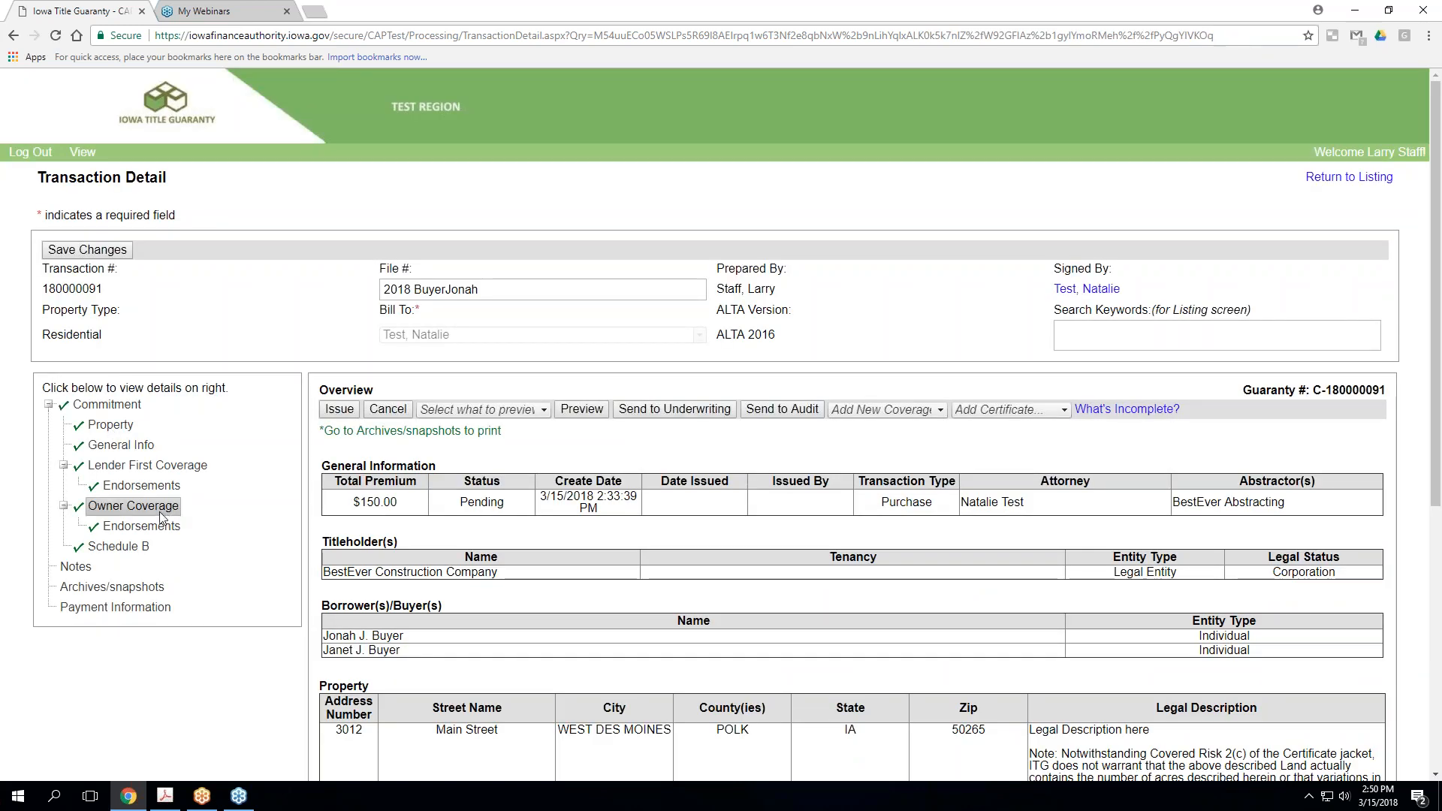
Issue the completed commitment from its overview and confirm
click(338, 410)
click(768, 116)
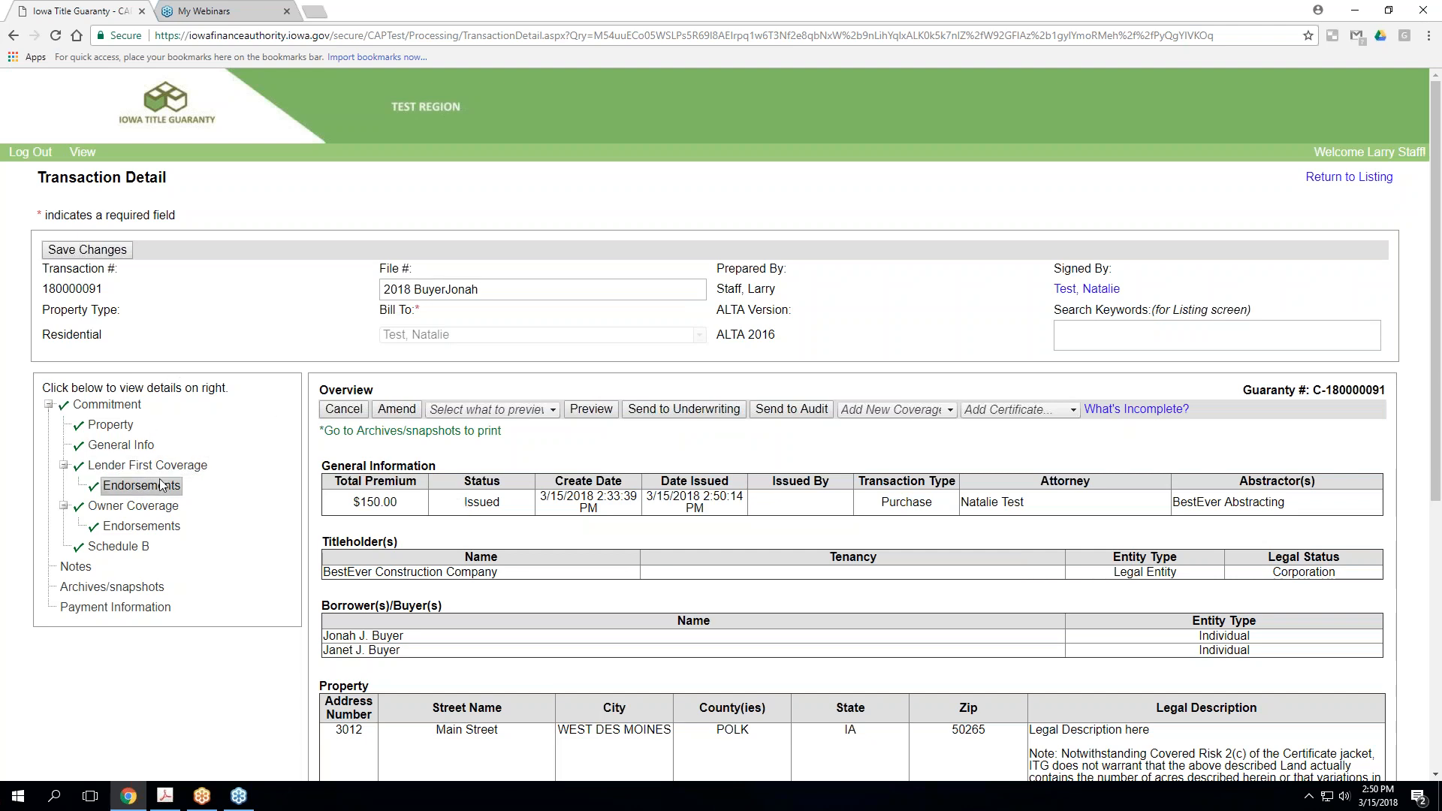
View the issued Lender First closing protection letter from the transaction's archives/snapshots and close the document
click(98, 589)
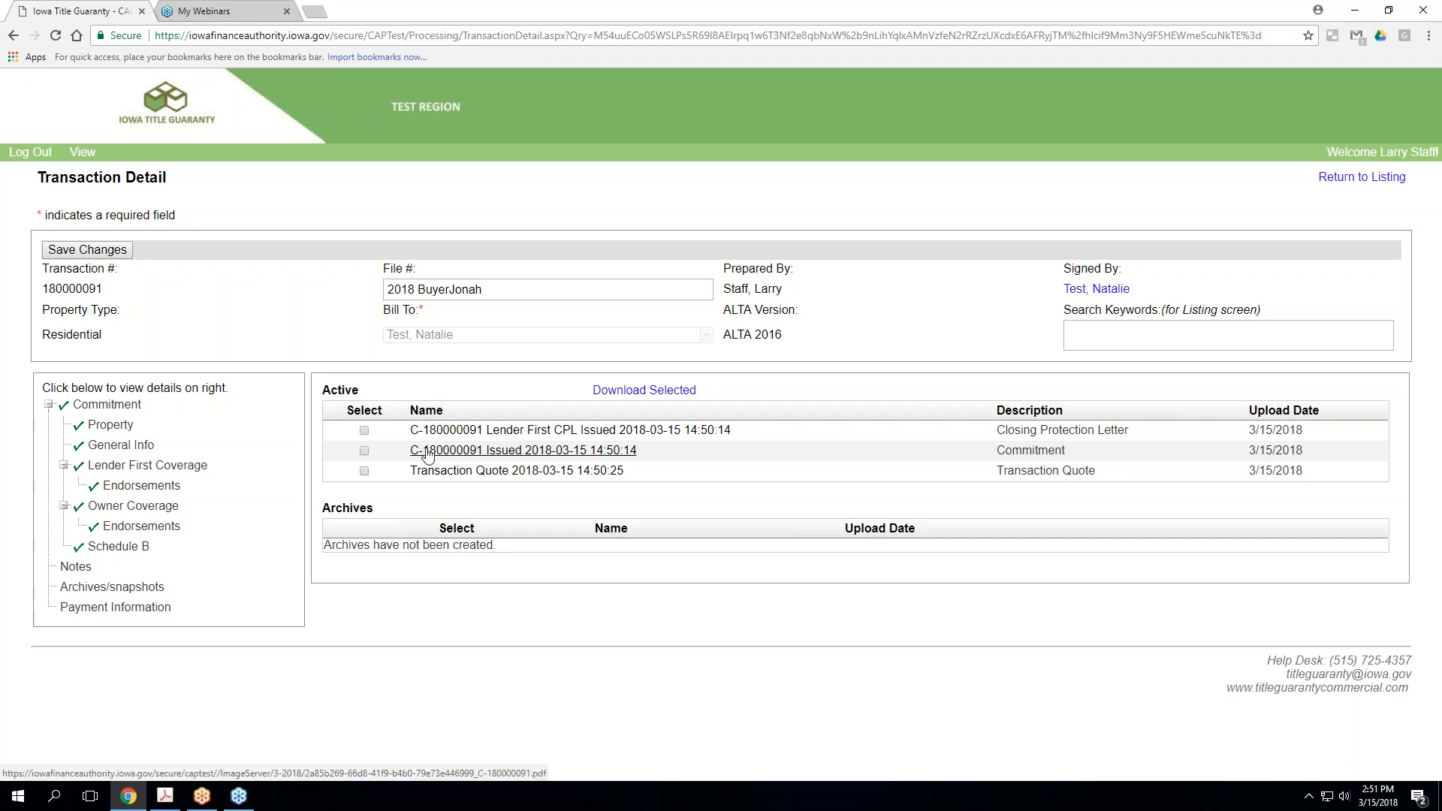
click(476, 431)
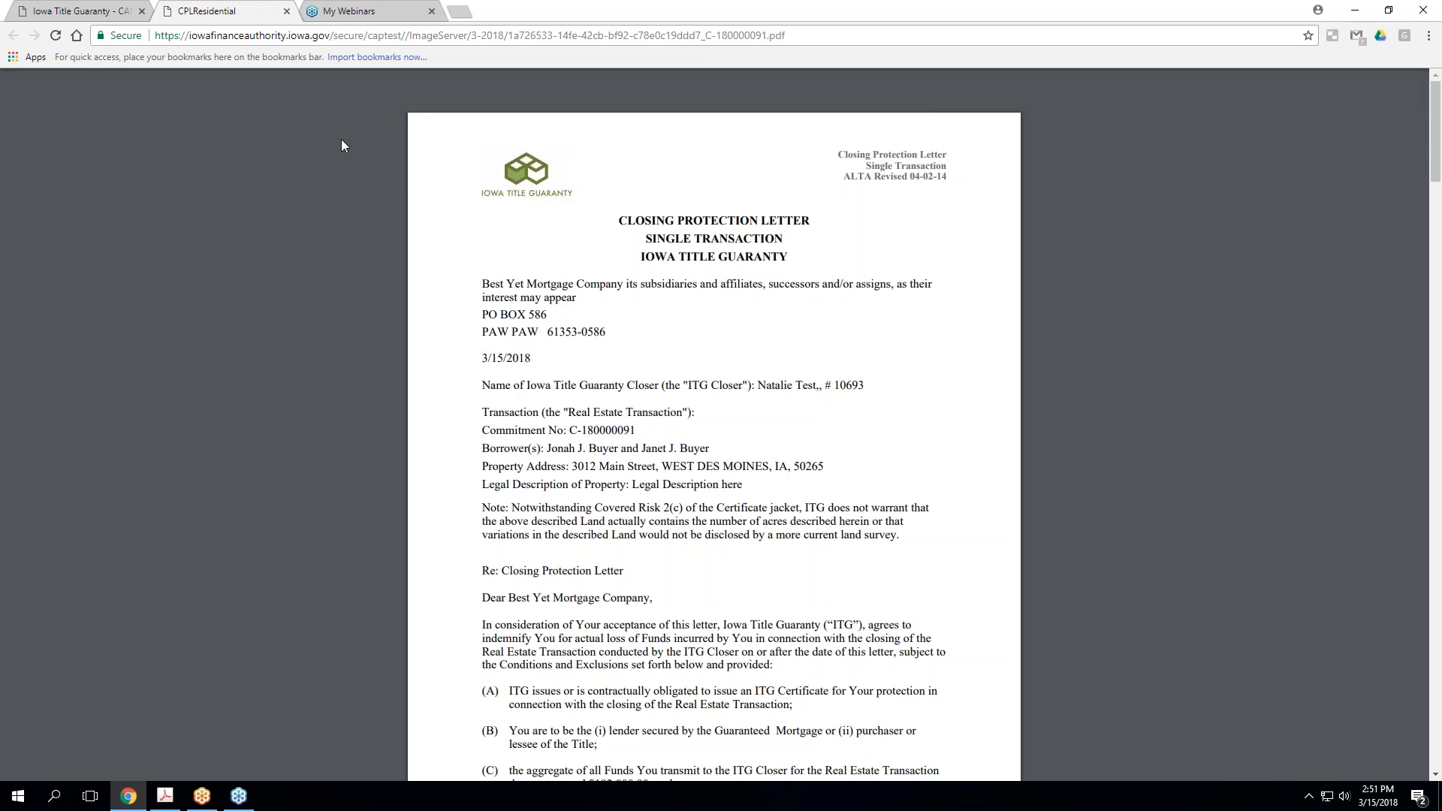
click(286, 11)
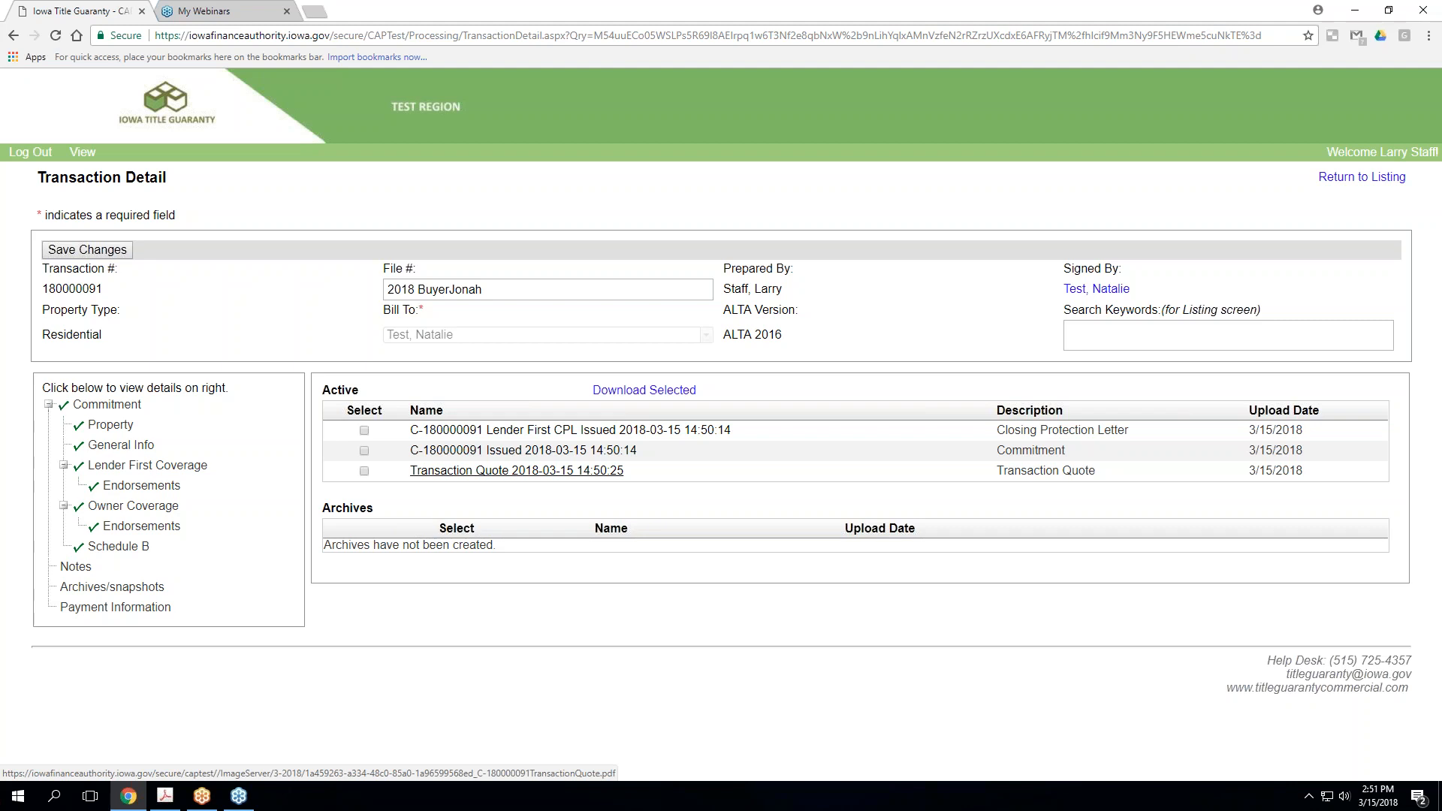
Return to the Commitment overview and amend the issued guaranty, confirming the amendment
click(114, 406)
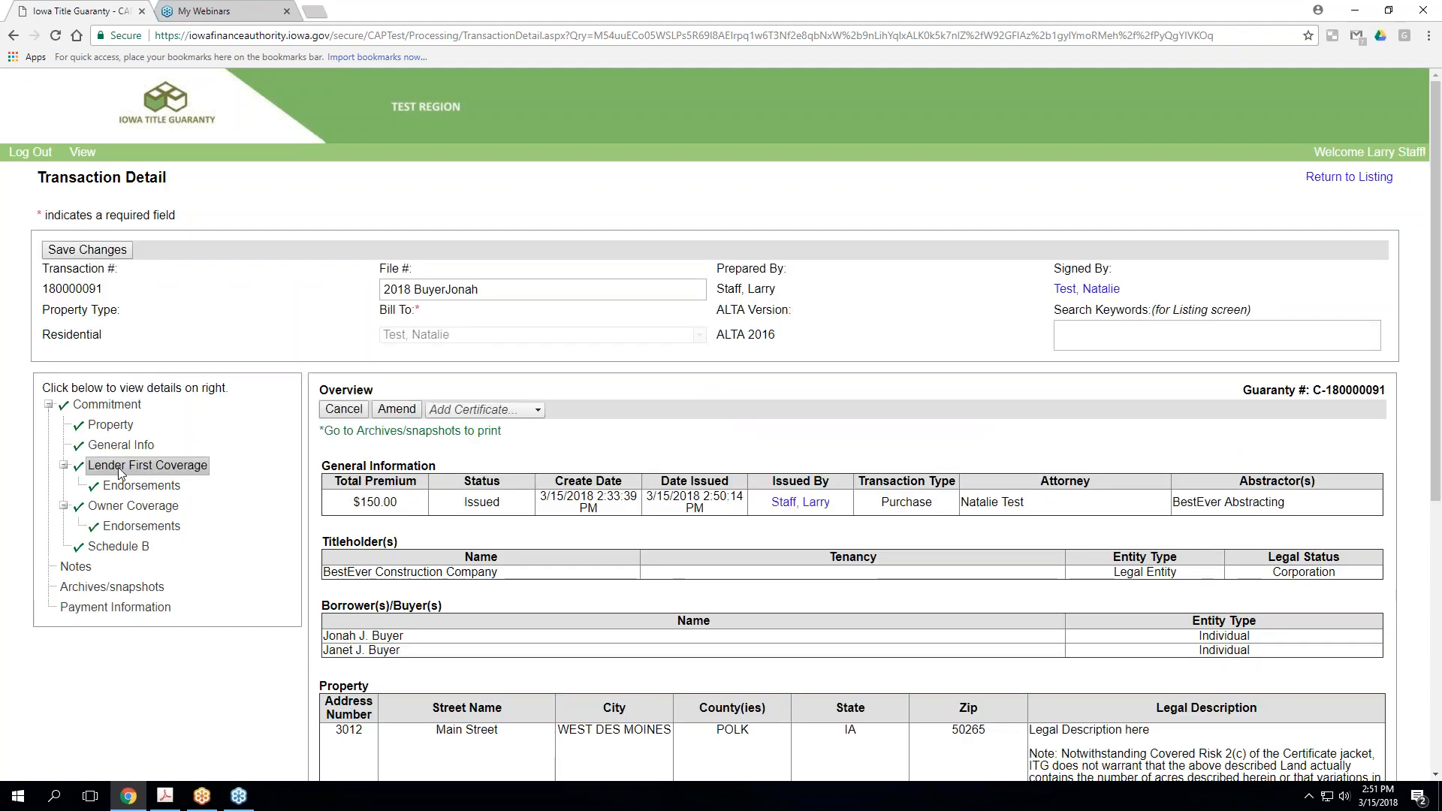
click(390, 415)
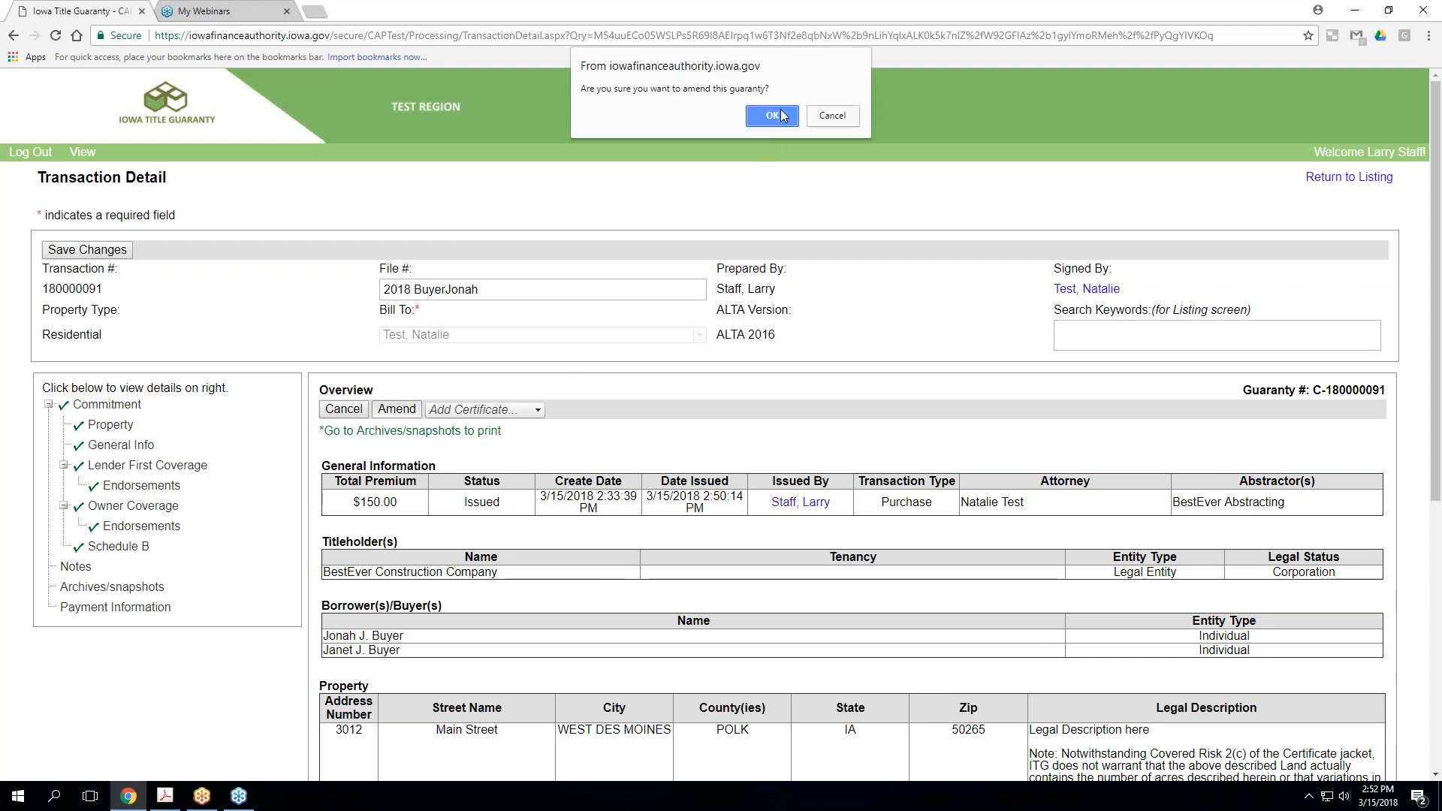
click(774, 115)
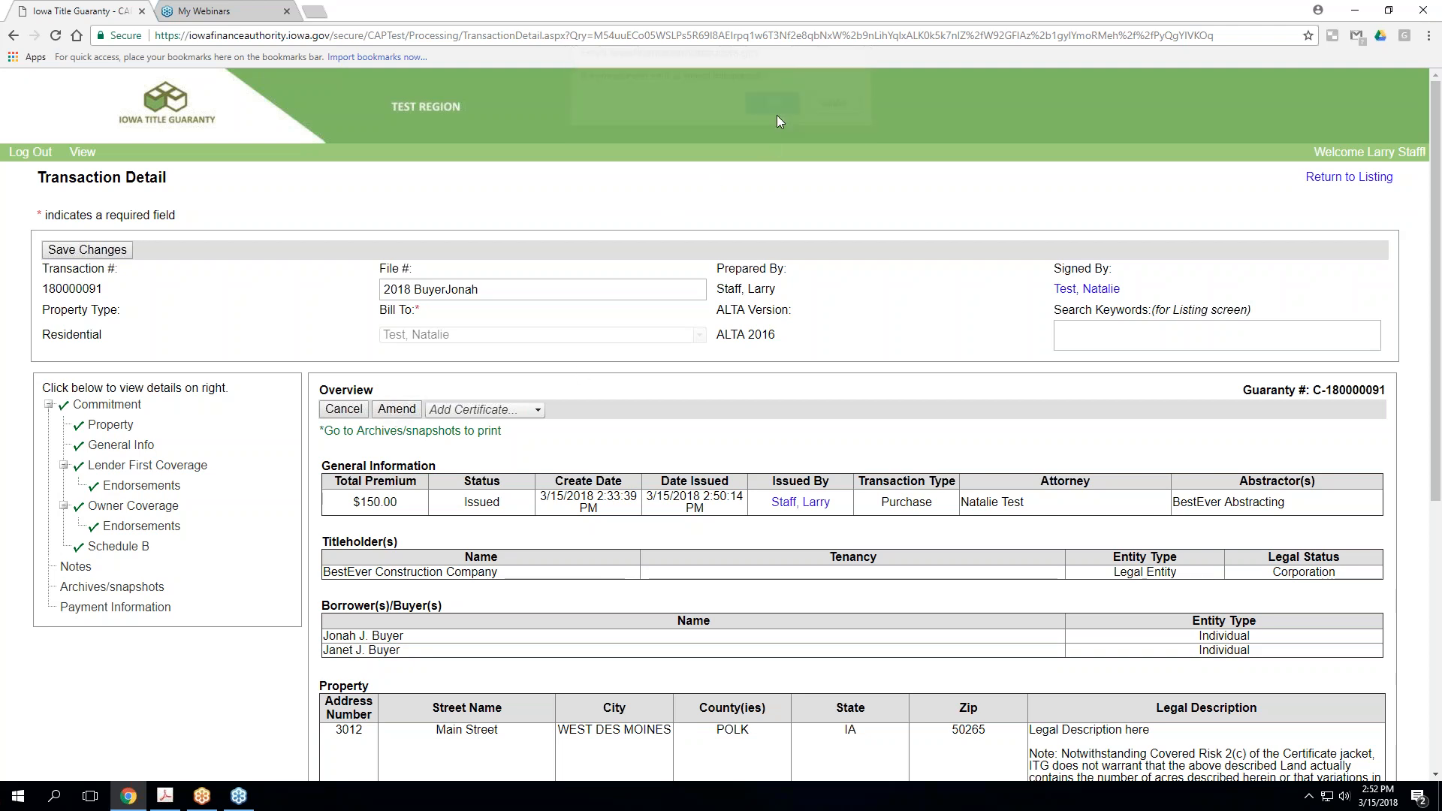
Set the Lender First Coverage amount to 192500 and save the section
click(136, 469)
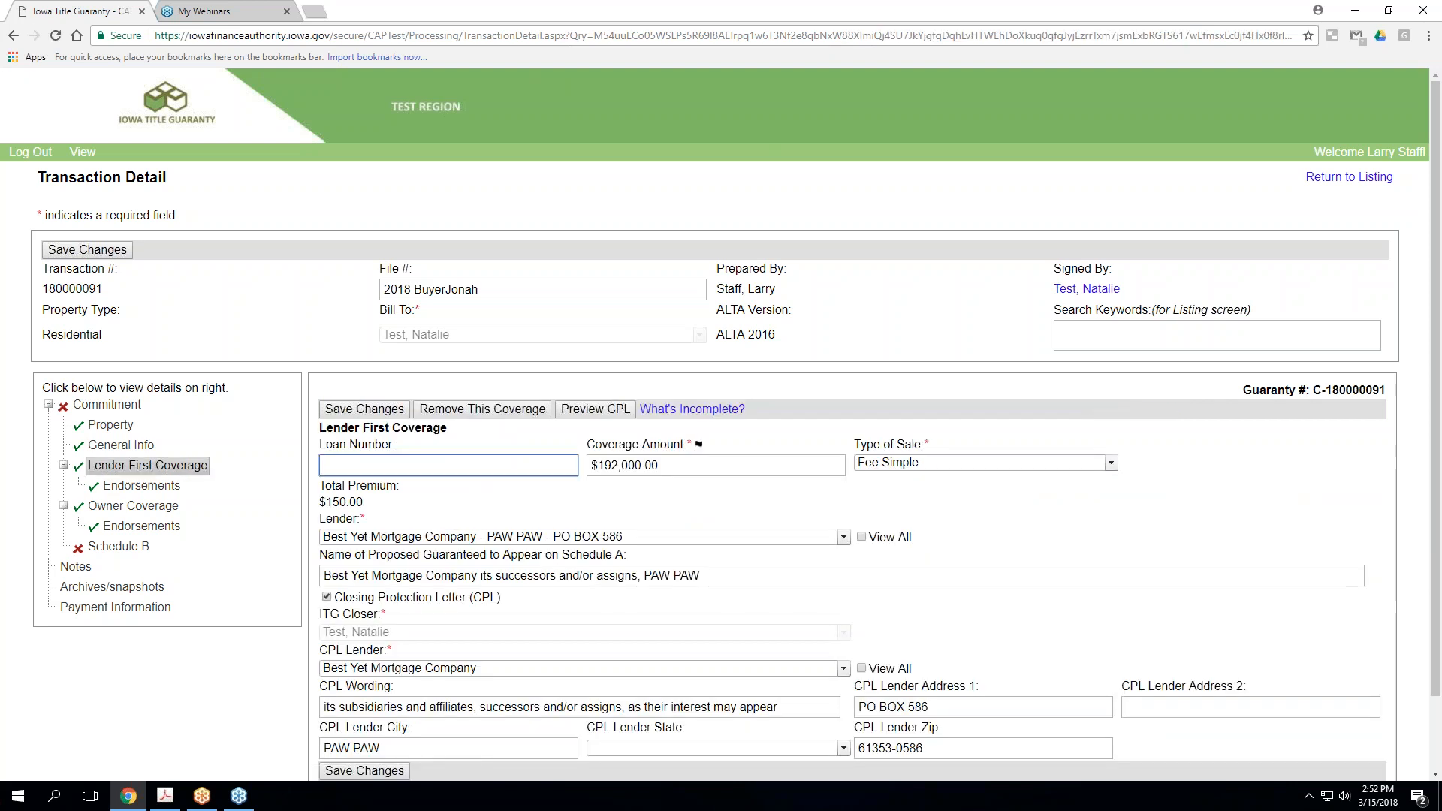
key(Tab)
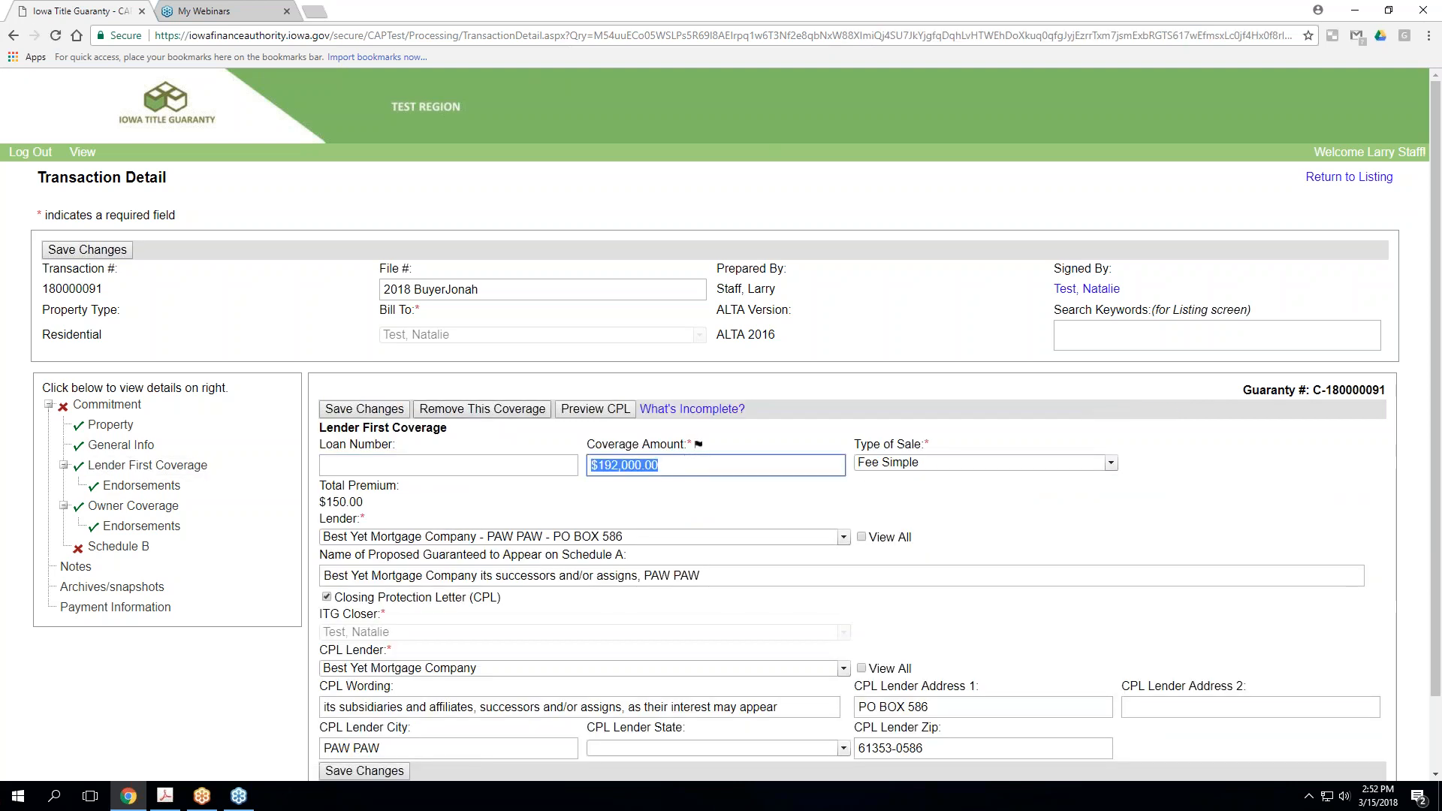
text(192500)
click(343, 472)
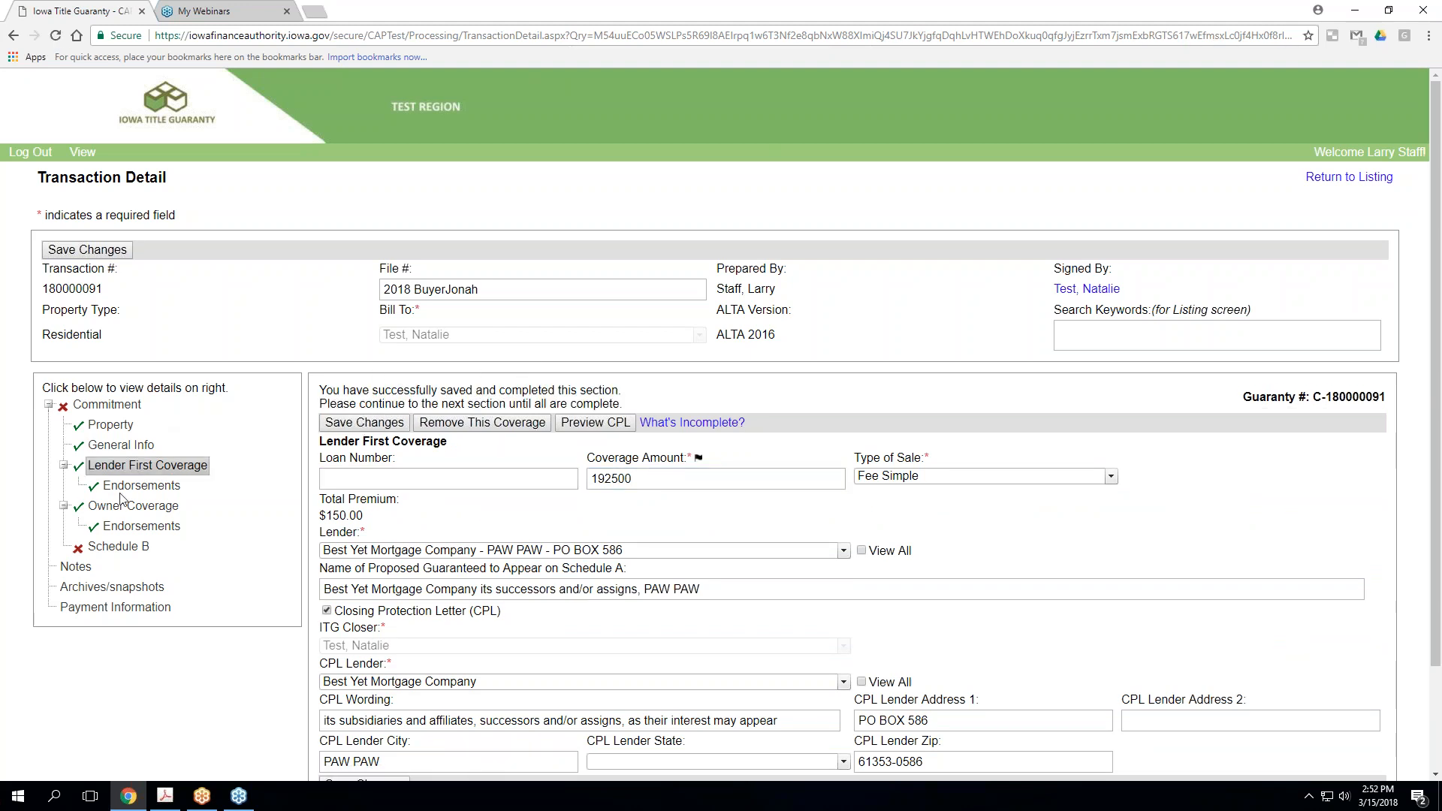
Review the mortgage requirement in Schedule B, Part I and save the Schedule B section again
click(123, 548)
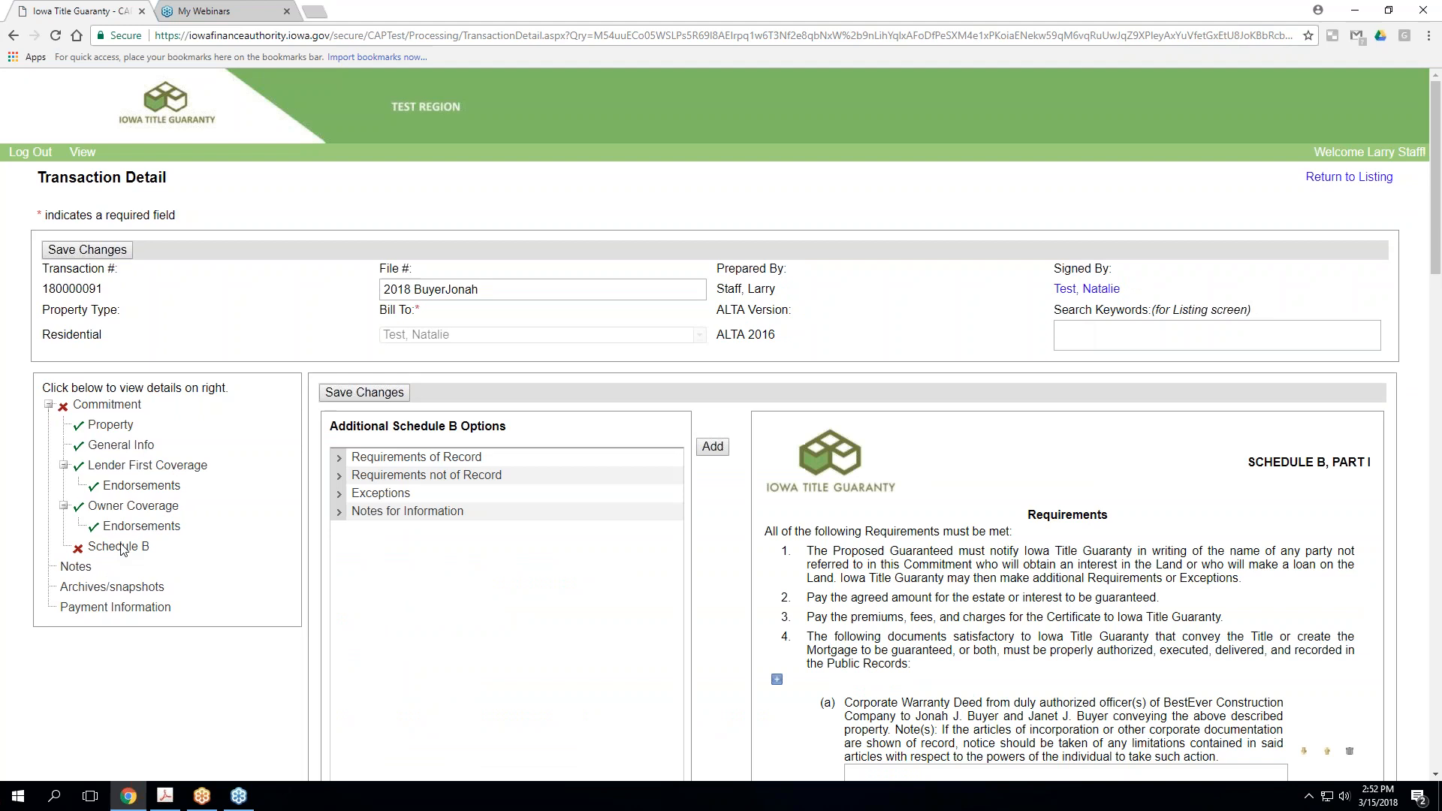
scroll(952, 647, down, 3)
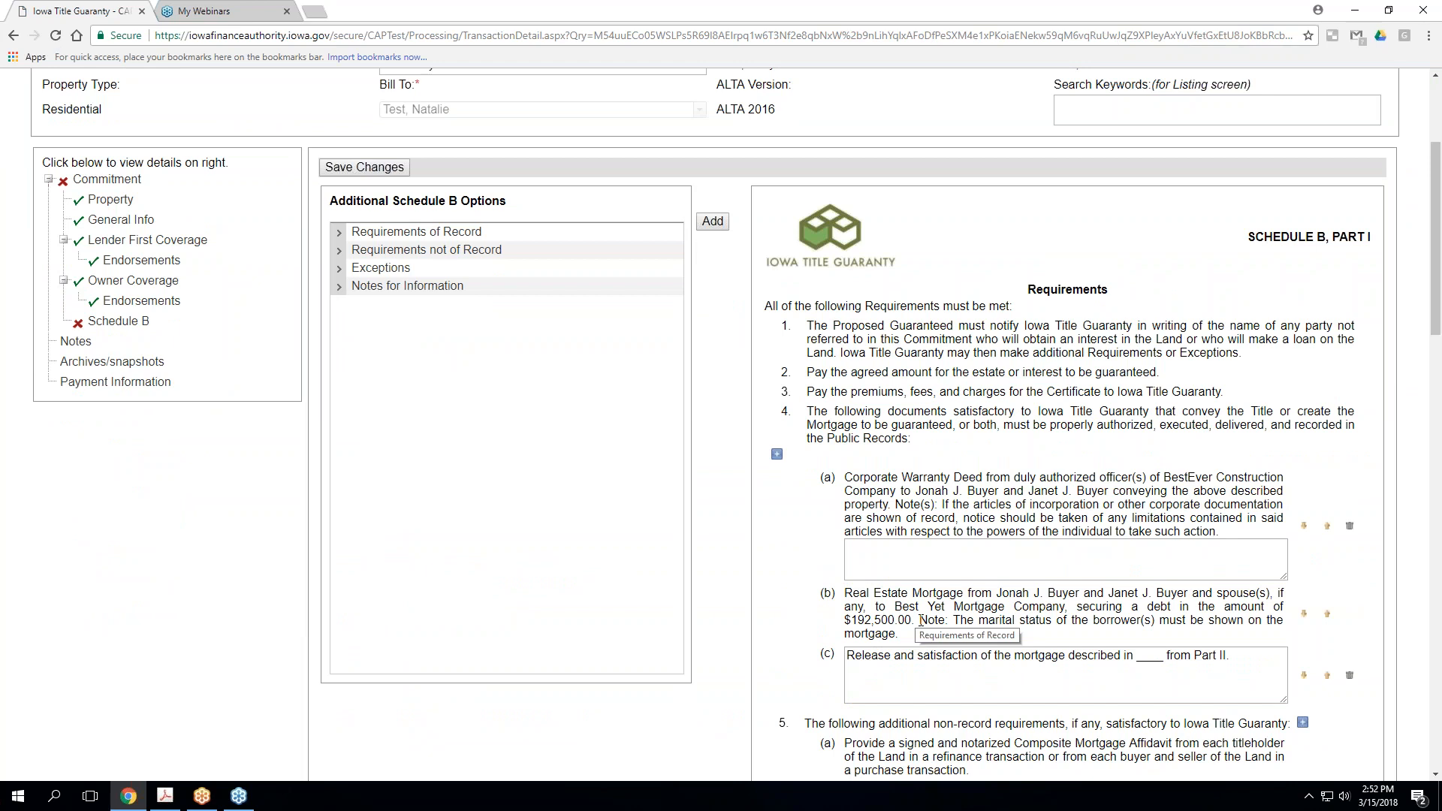
click(372, 168)
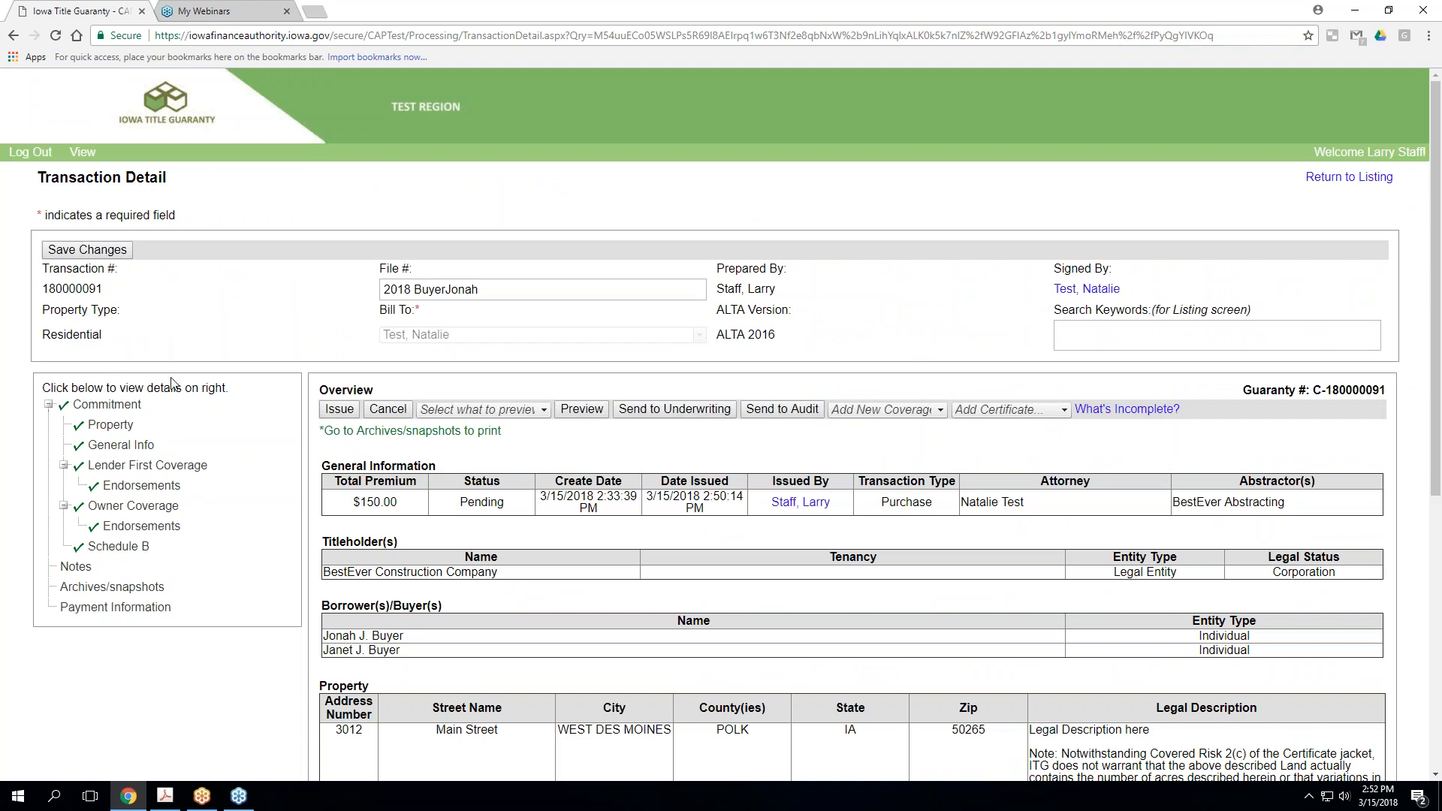
Issue the amended commitment again and open its archives/snapshots list
click(341, 411)
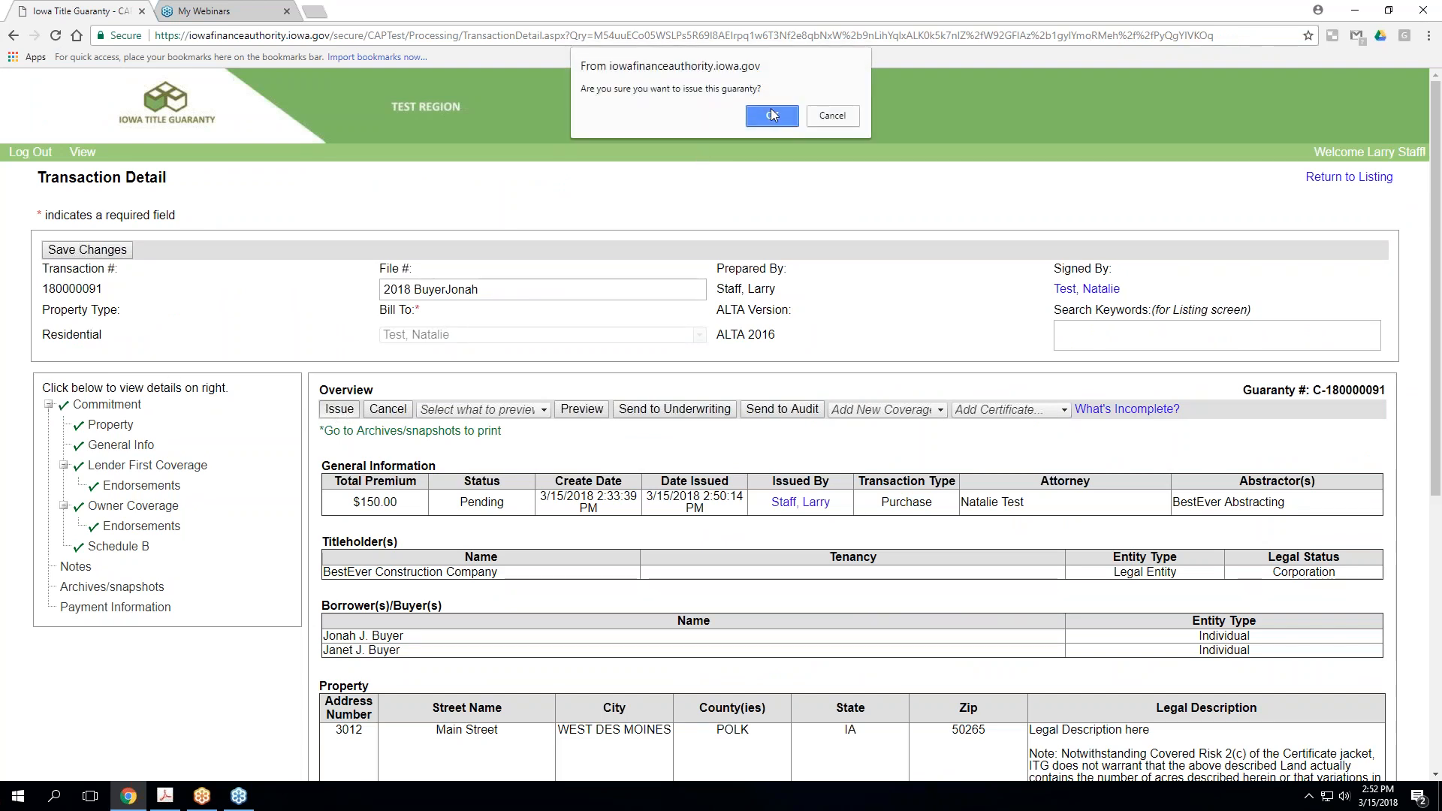
click(771, 116)
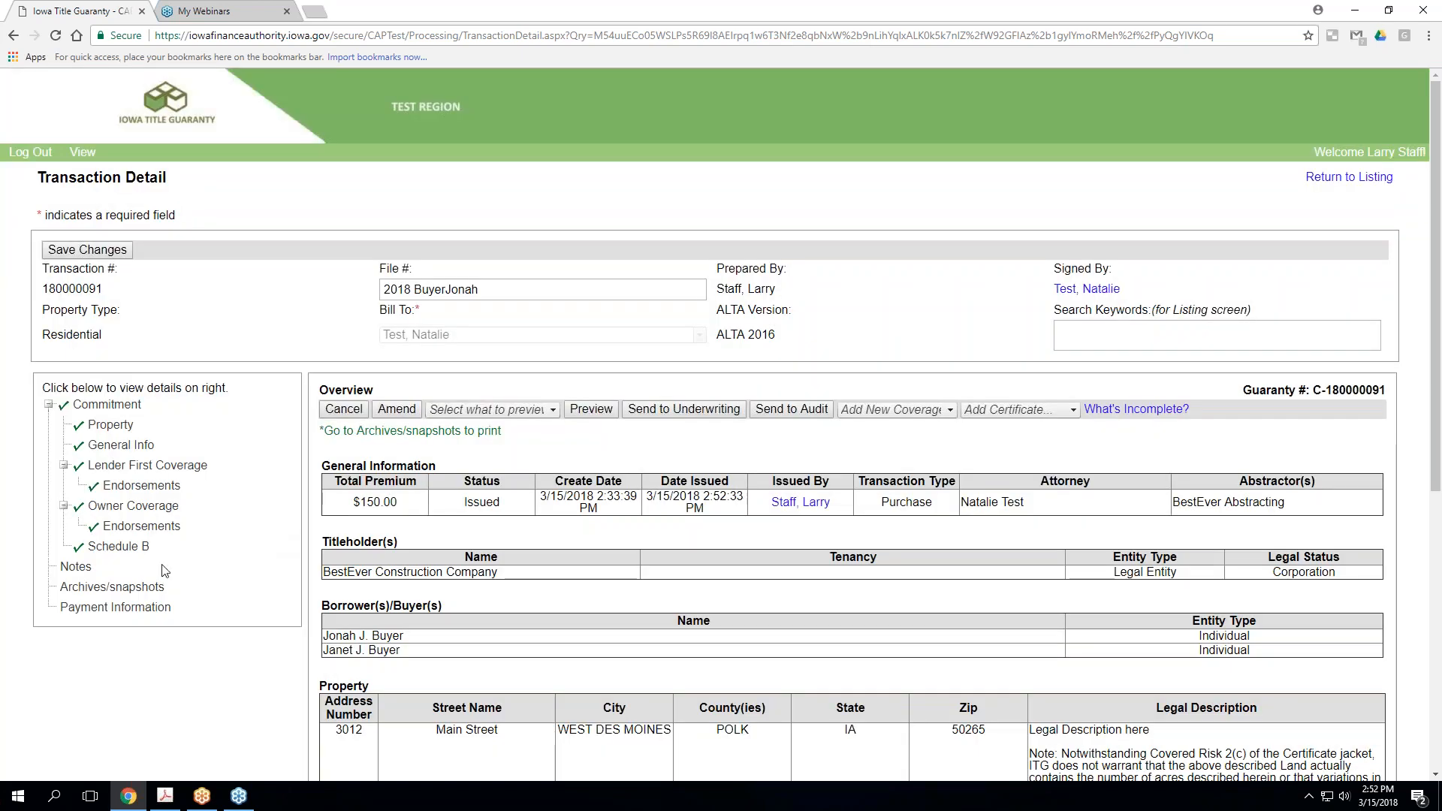
click(106, 594)
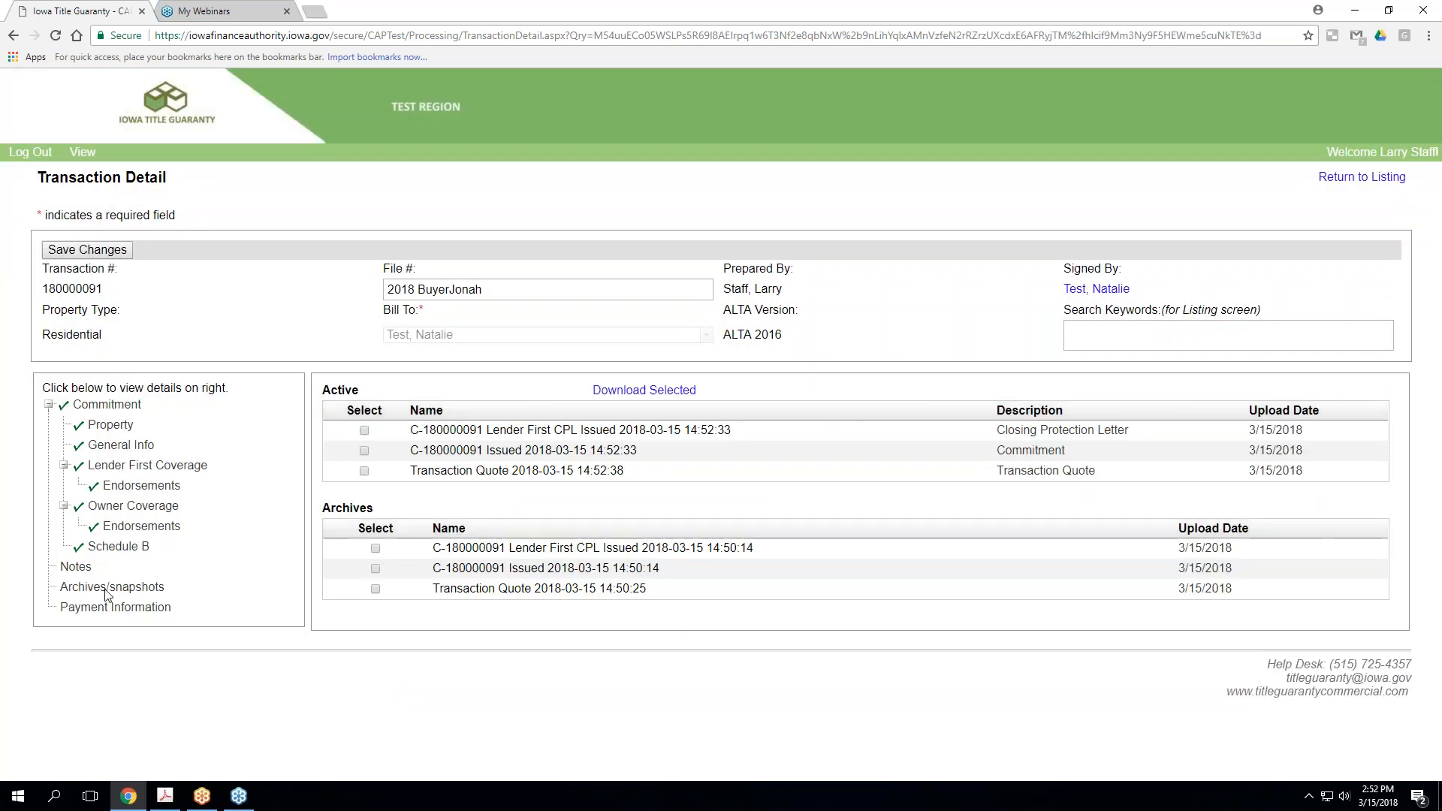